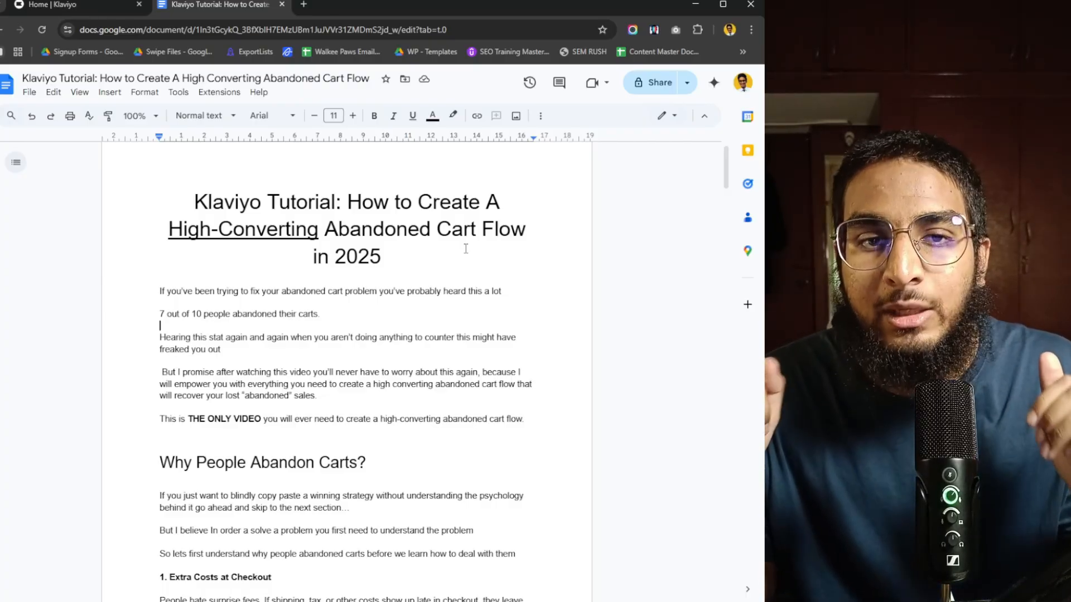
- Read the document's introduction and the first reasons people abandon carts, highlighting the suggested Browse Abandonment Email fix
scroll(466, 249, down, 2)
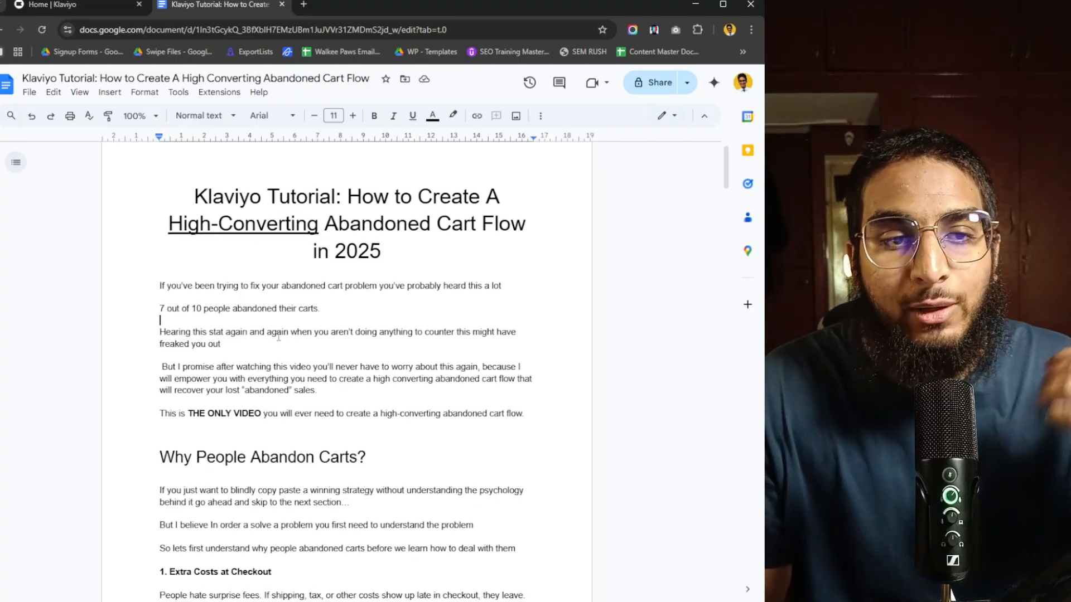
scroll(298, 367, down, 1)
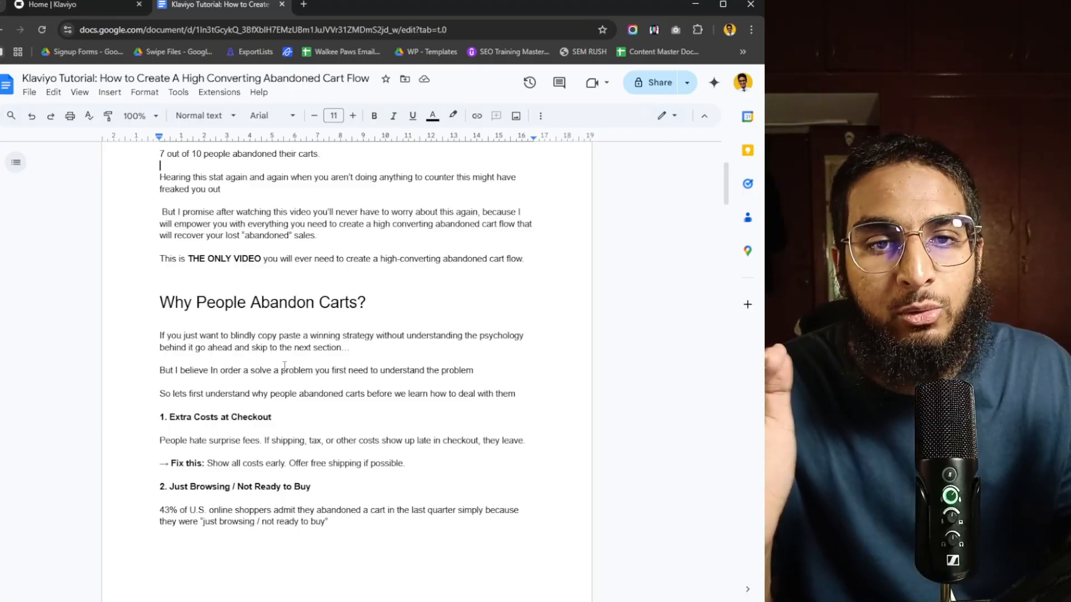
scroll(279, 368, down, 1)
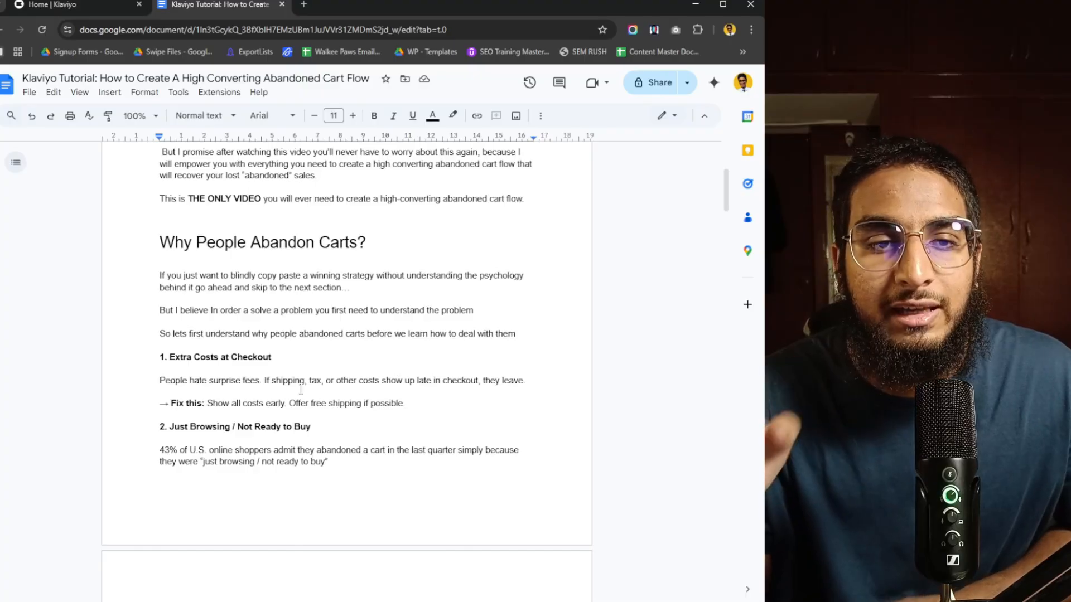
scroll(301, 371, down, 1)
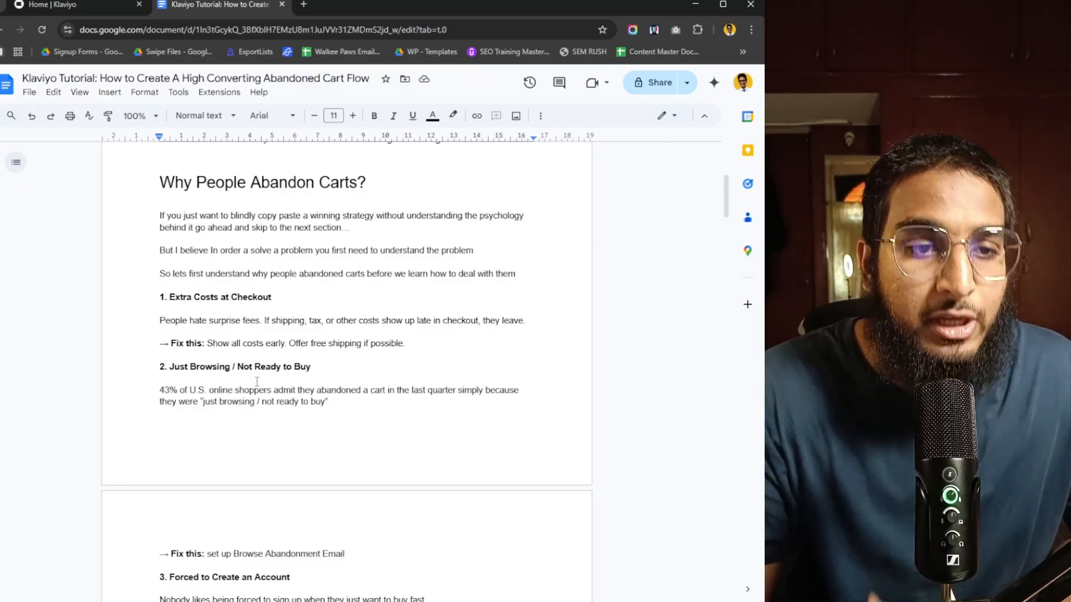
scroll(254, 391, down, 3)
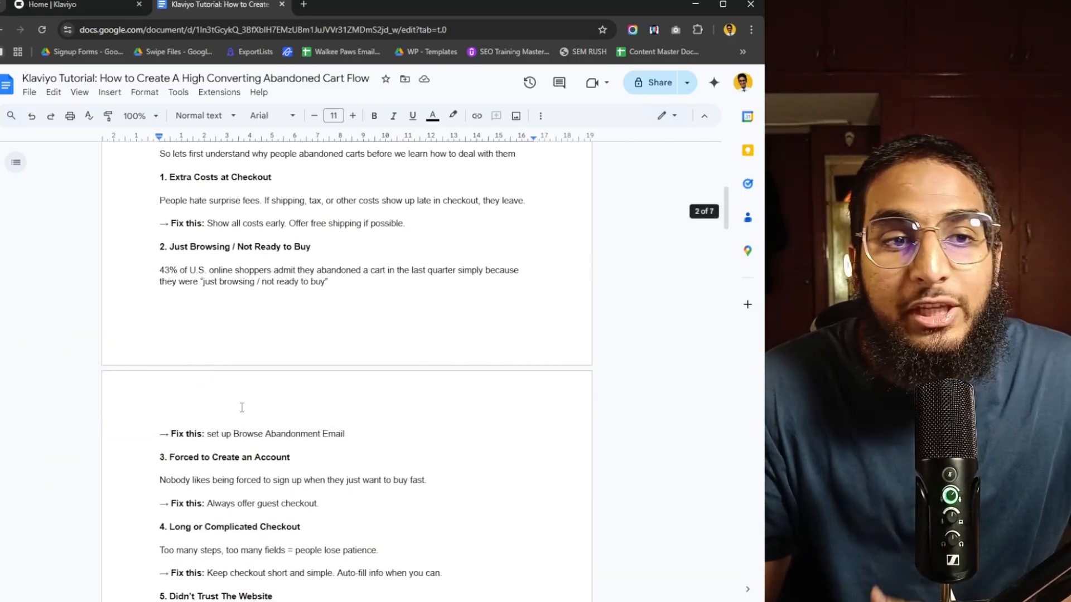
drag(233, 434, 350, 434)
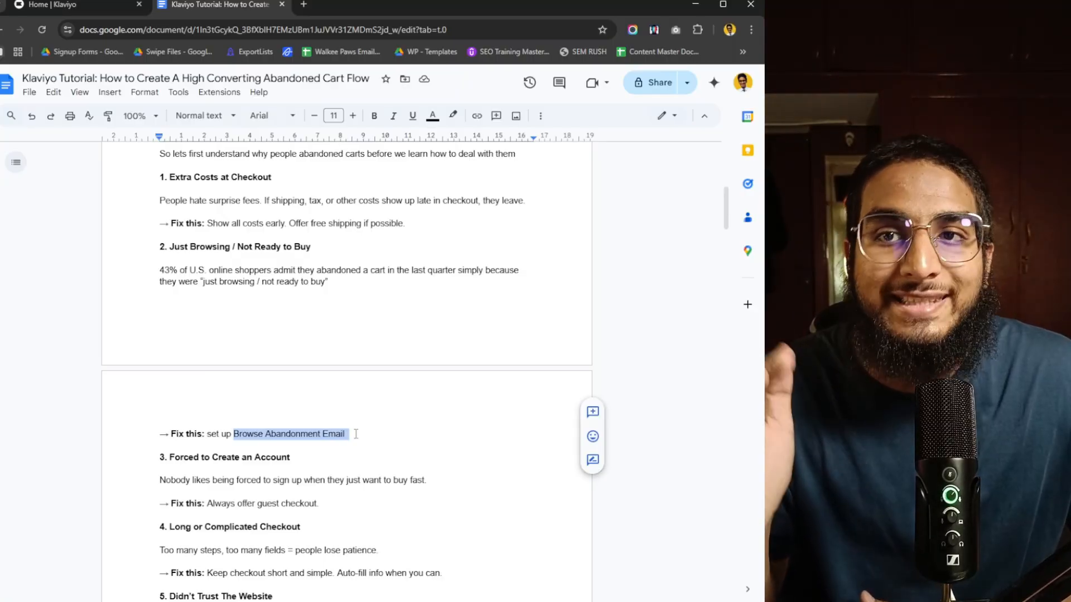
click(261, 480)
scroll(261, 442, down, 1)
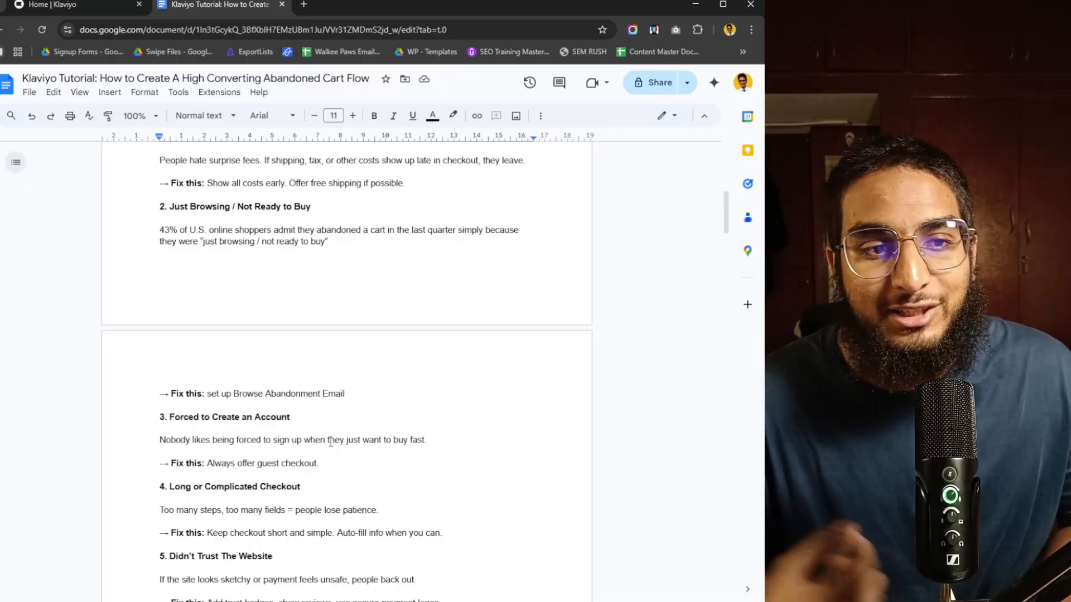
- Read the remaining cart abandonment reasons and their fixes, up to the section on creating the flow in Klaviyo
scroll(225, 437, down, 1)
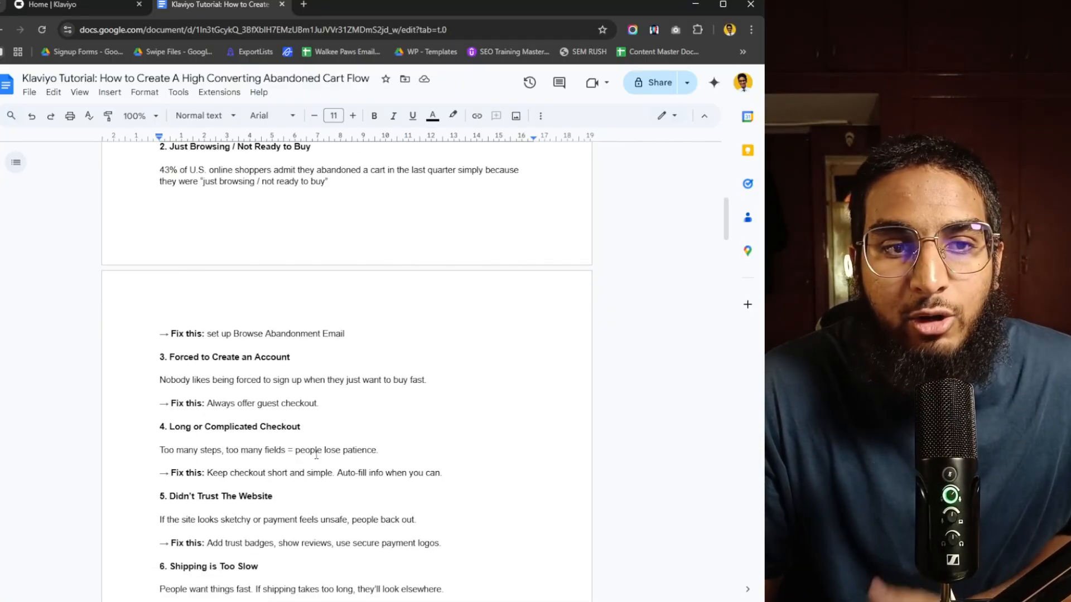
scroll(304, 451, down, 2)
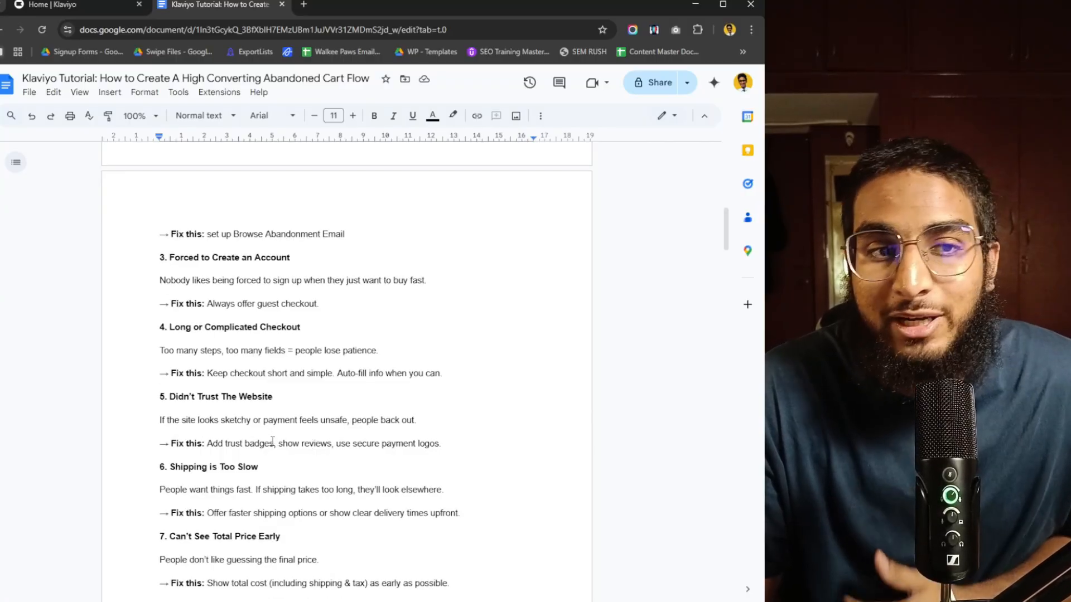
scroll(272, 441, down, 2)
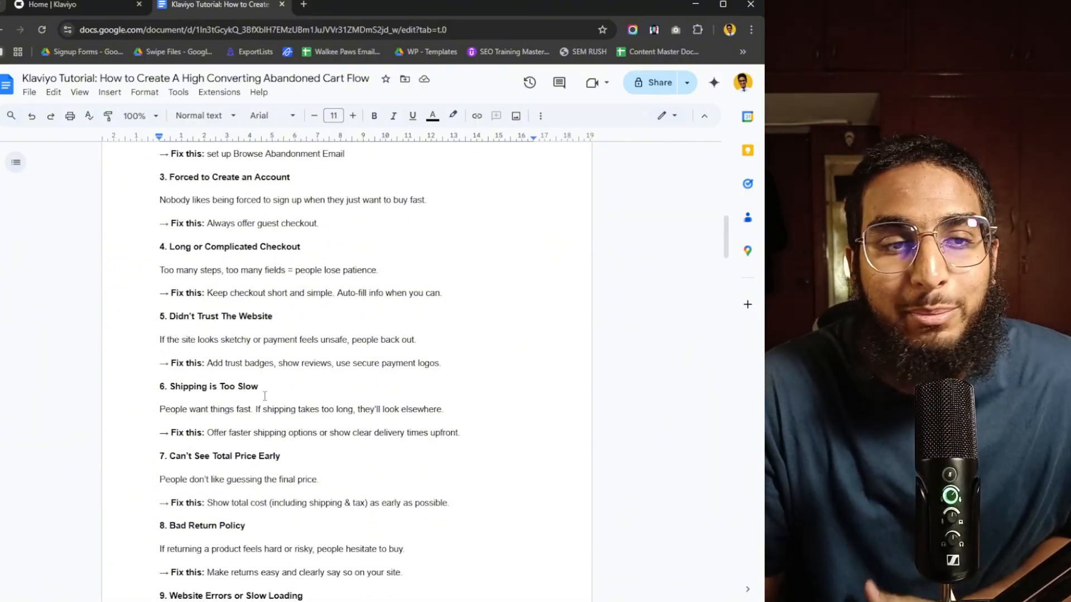
scroll(267, 396, down, 2)
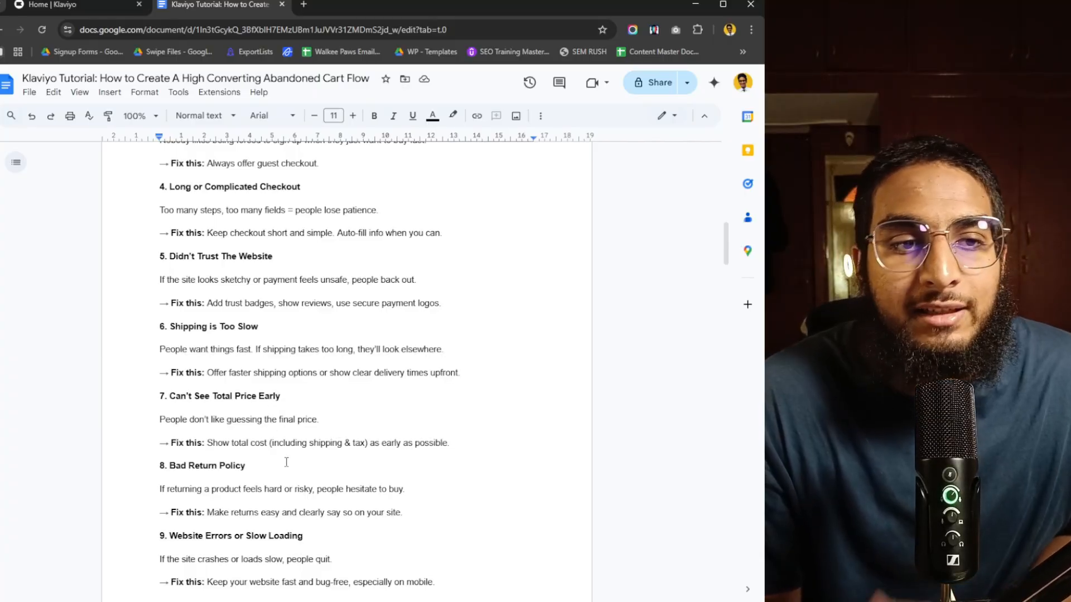
scroll(286, 463, down, 2)
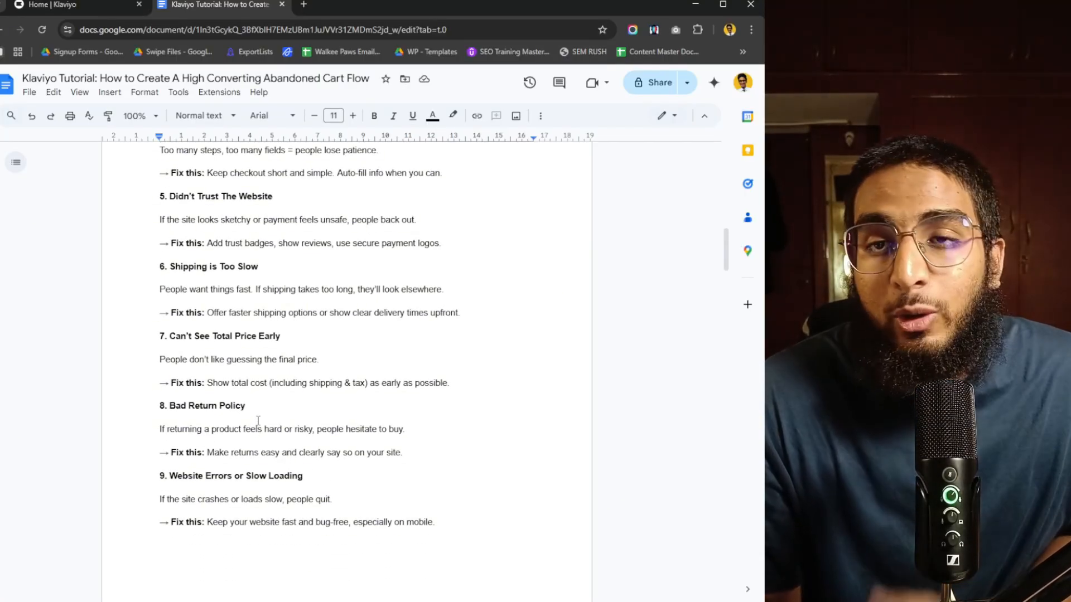
scroll(268, 432, down, 4)
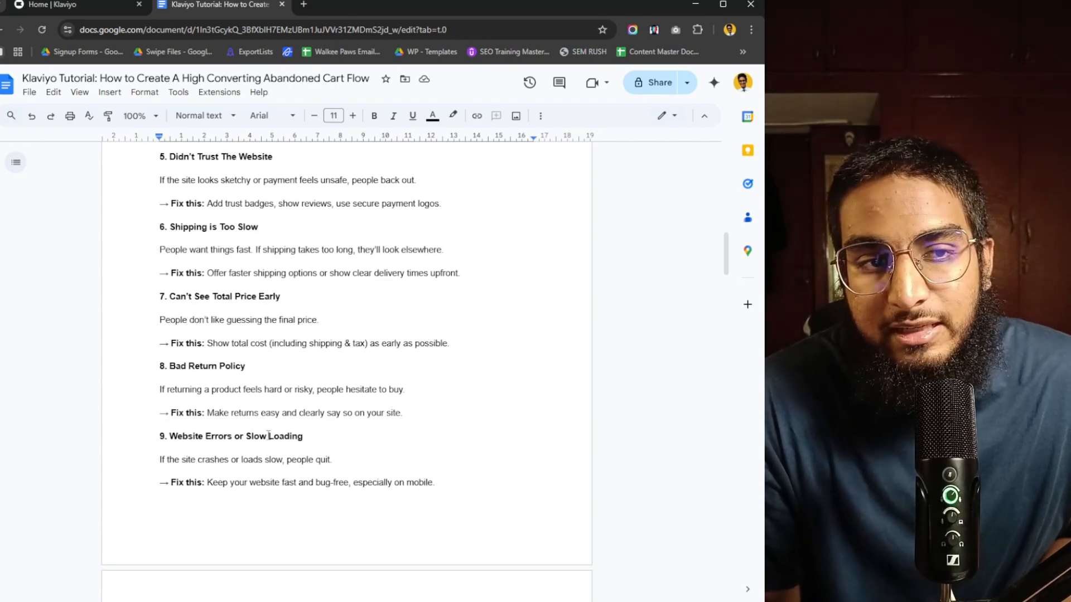
scroll(269, 435, down, 6)
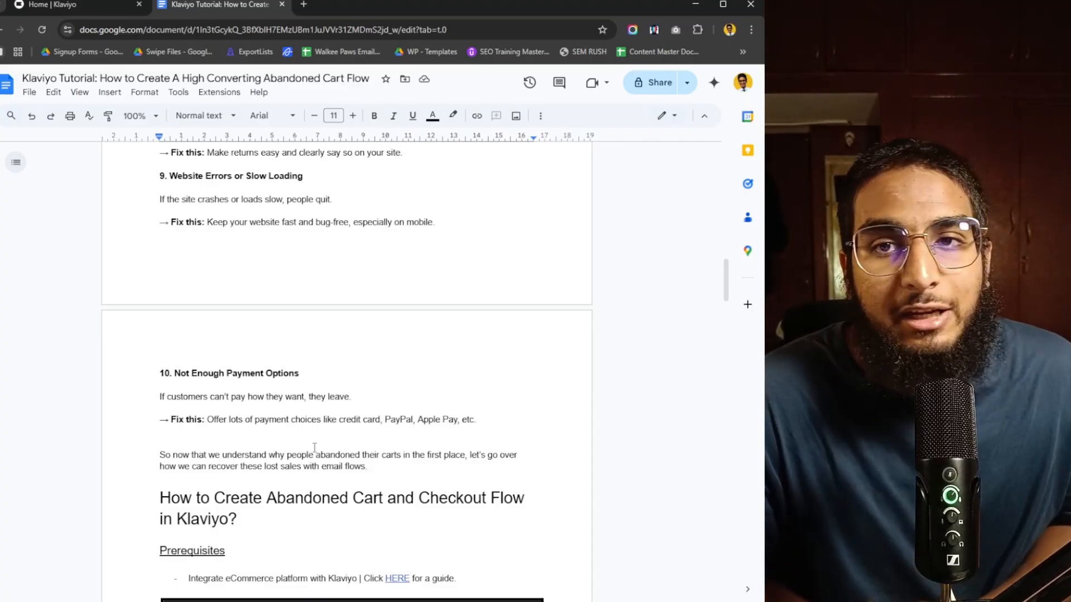
scroll(308, 446, down, 2)
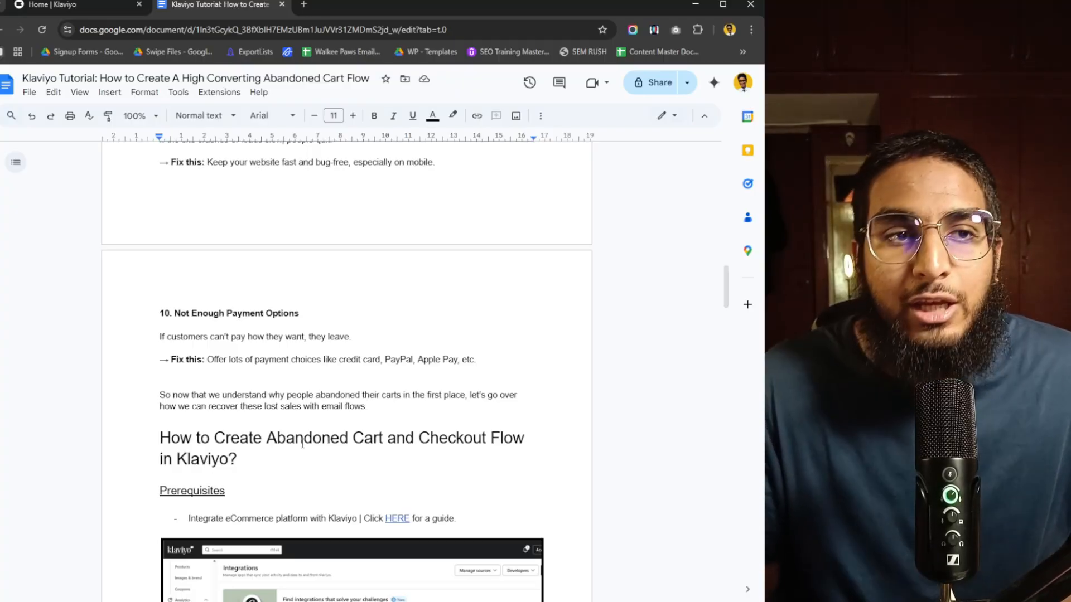
- Review the list of abandonment reasons again from Extra Costs at Checkout through to the Prerequisites section
scroll(254, 391, up, 3)
scroll(257, 379, up, 8)
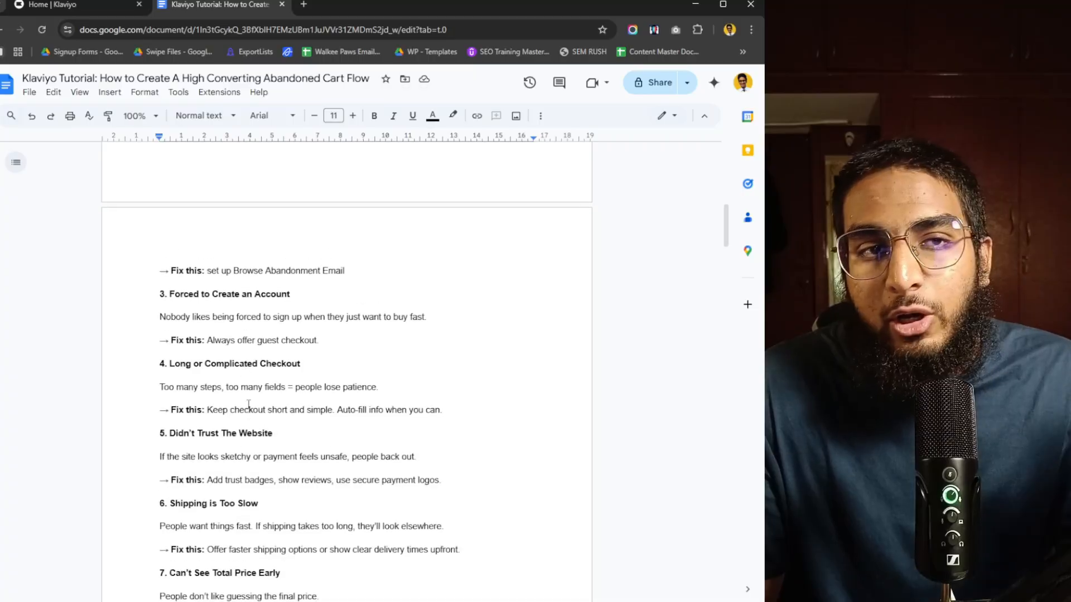
scroll(248, 351, up, 5)
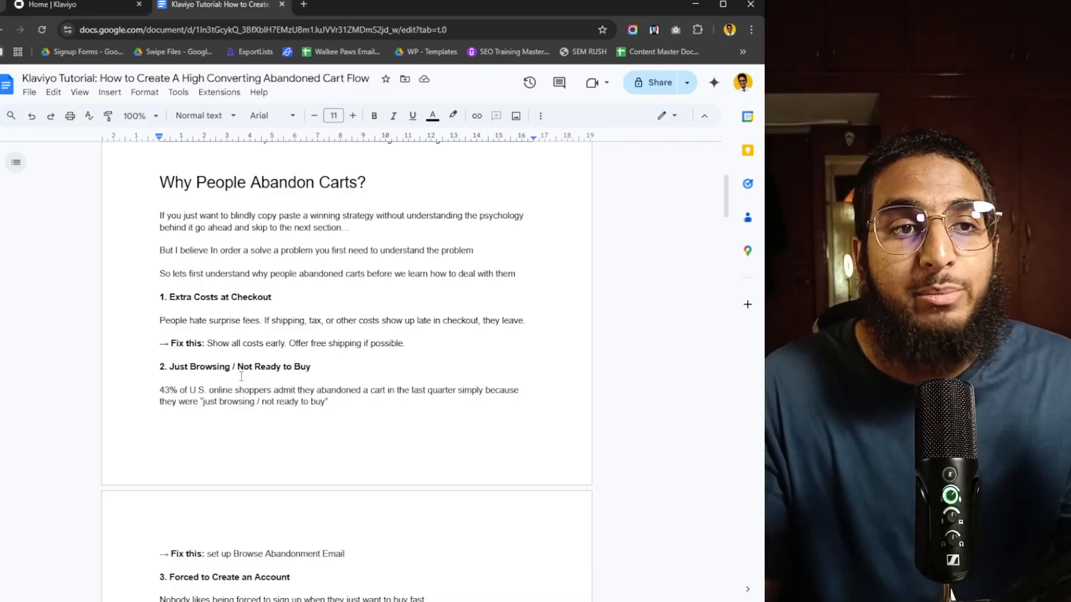
scroll(208, 318, down, 6)
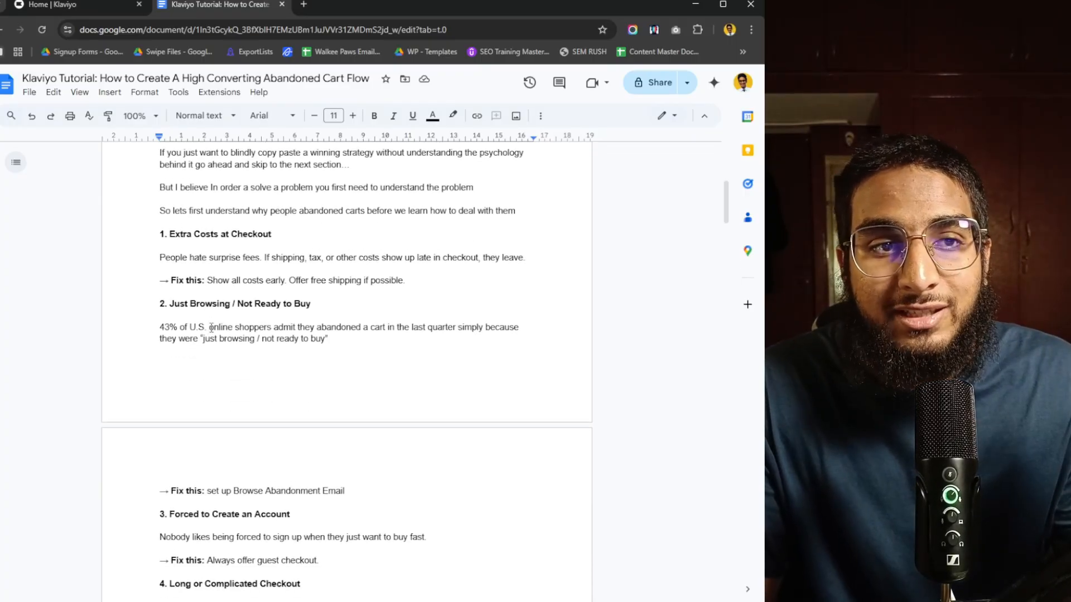
scroll(247, 378, down, 8)
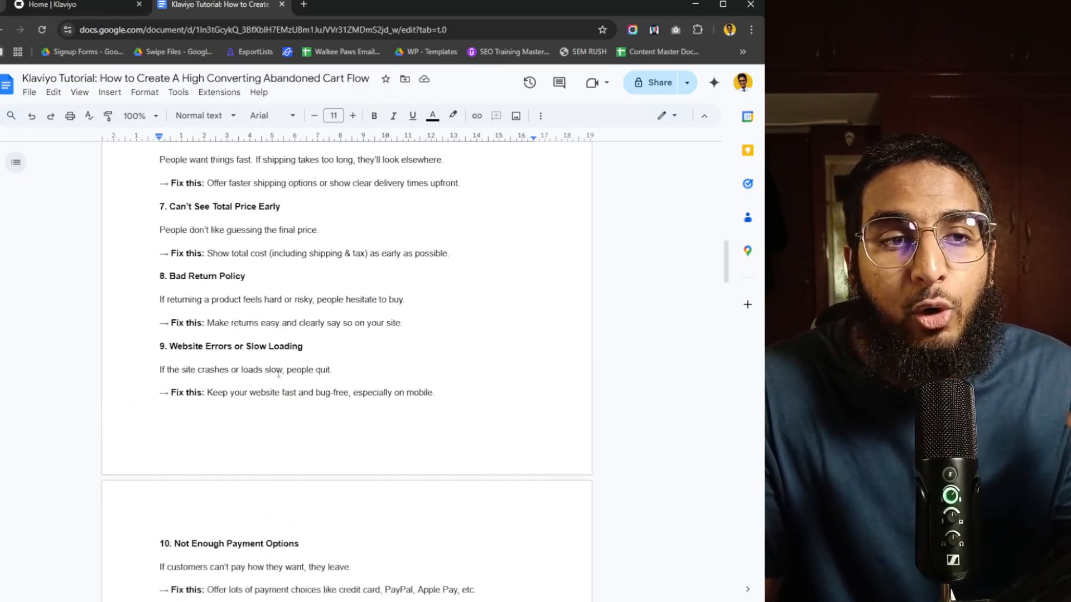
scroll(282, 373, down, 3)
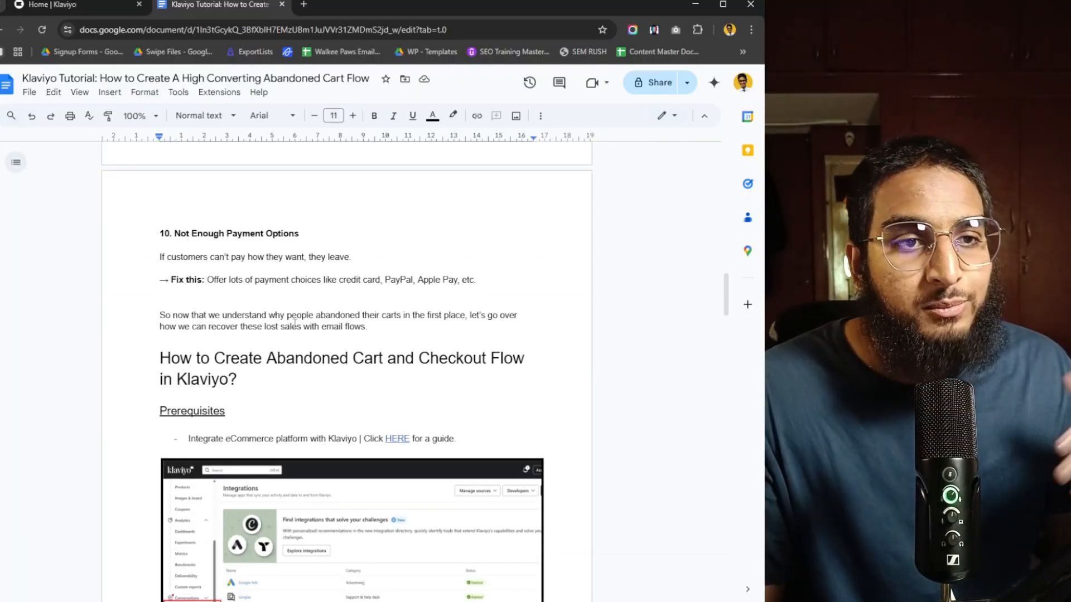
- Switch to Klaviyo, start creating a new flow and search the flow templates for "abandoned cart"
click(67, 4)
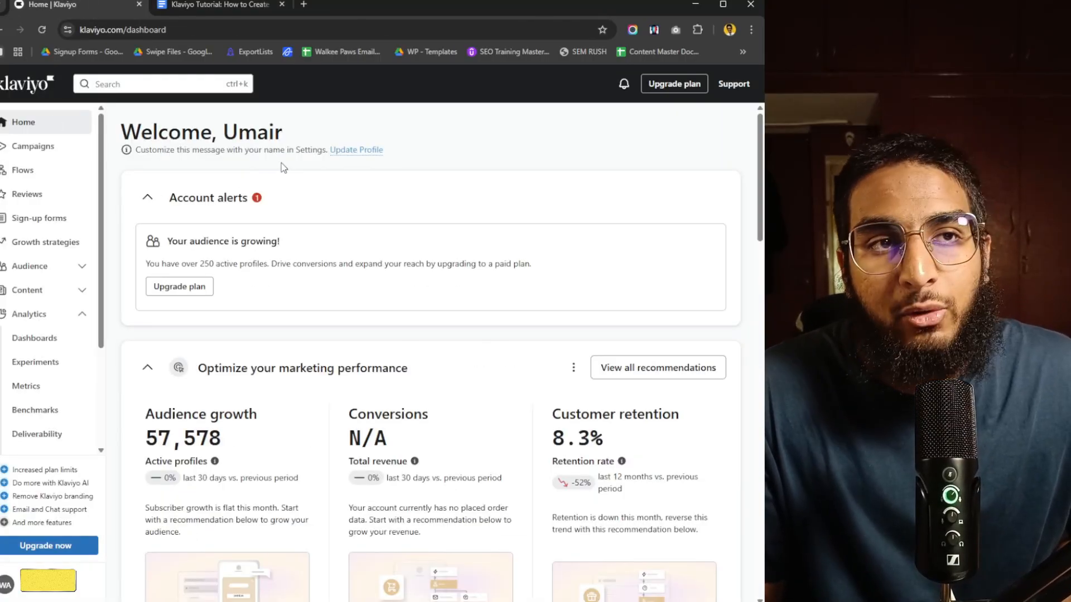
click(25, 170)
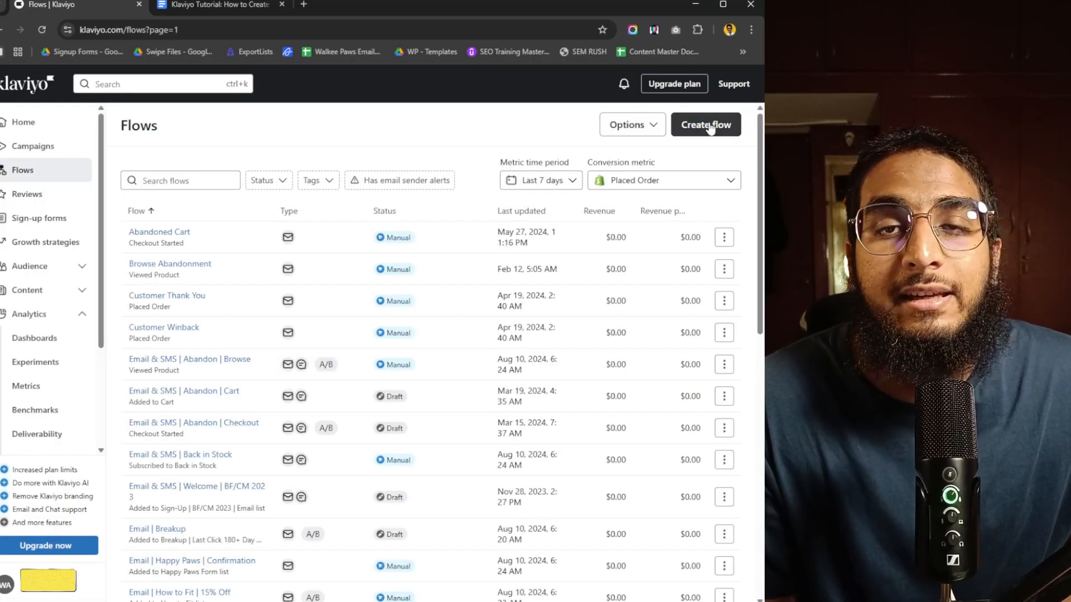
click(706, 125)
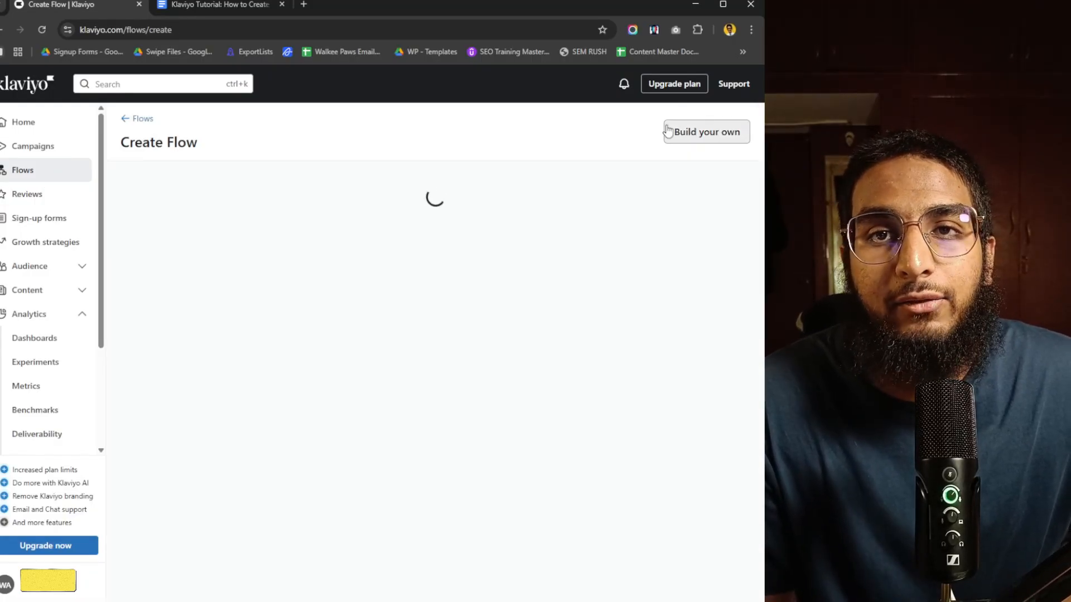
click(264, 185)
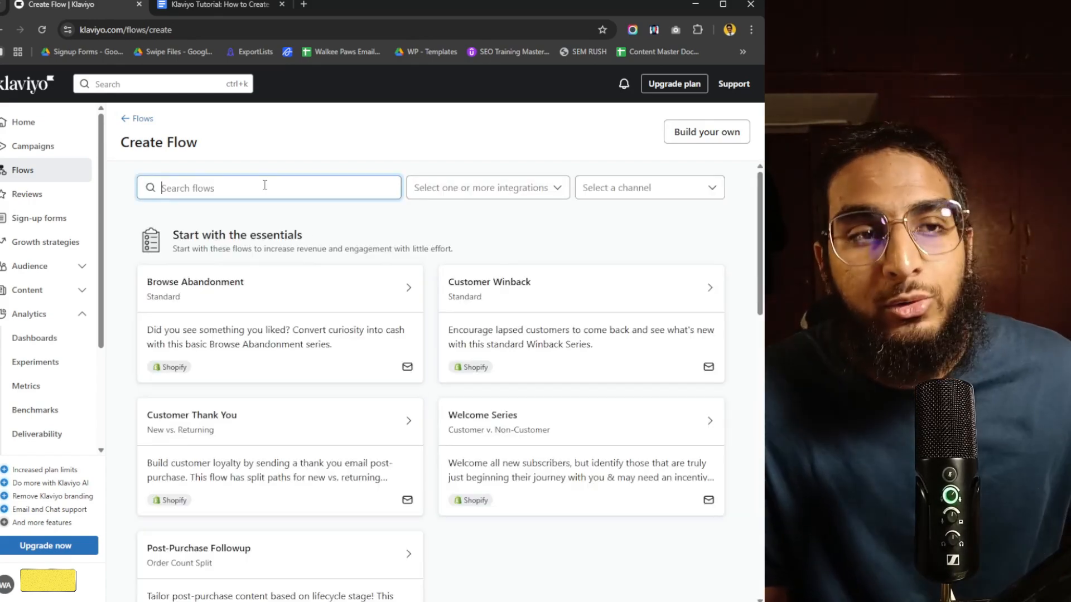
text(aba)
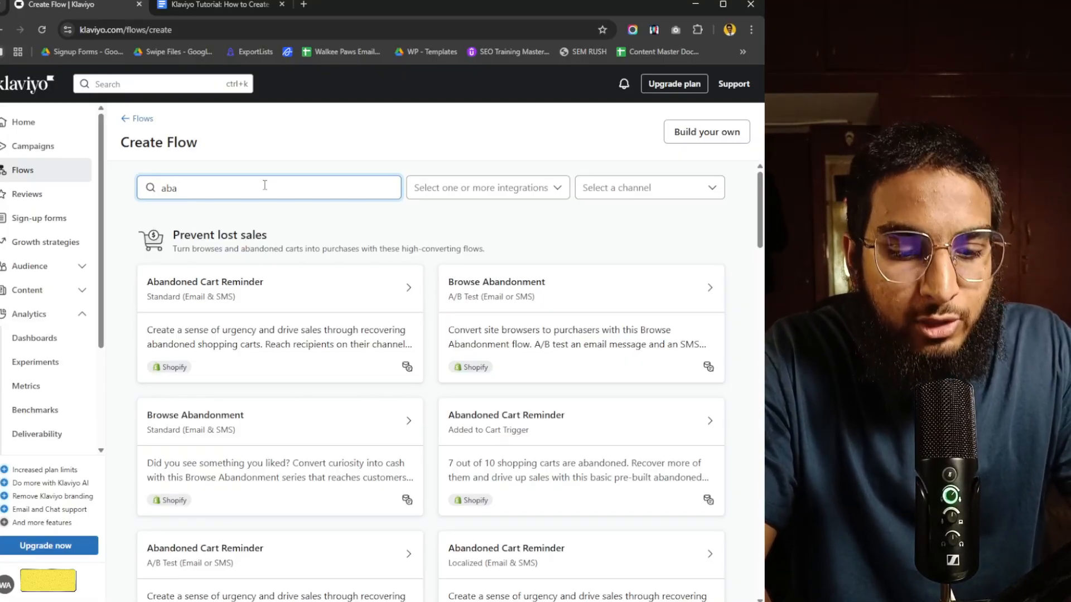
text(ndoned cart)
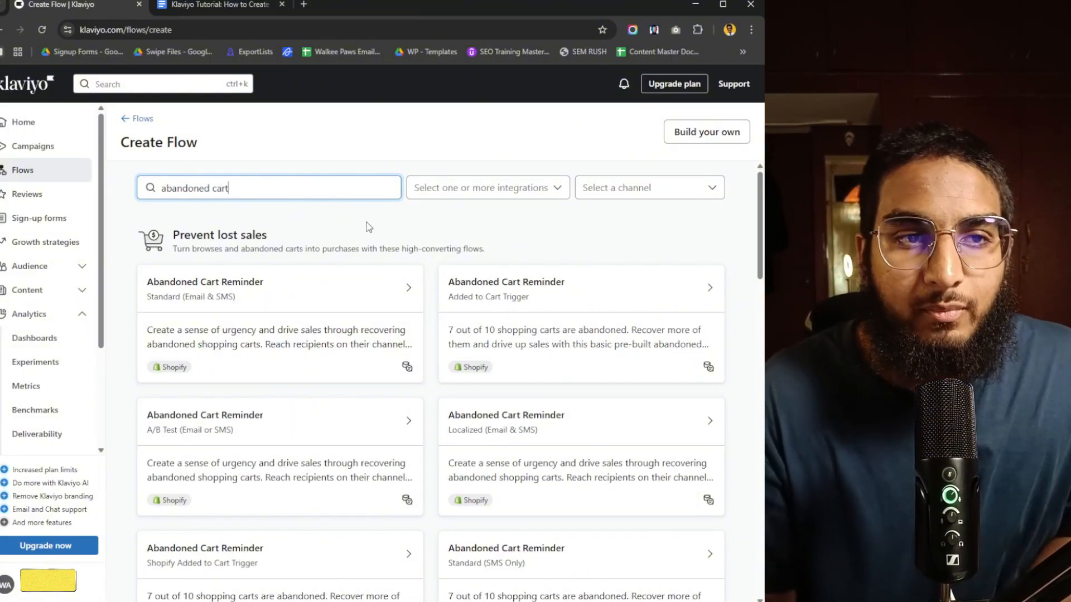
- Preview the Standard (Email & SMS) Abandoned Cart Reminder template, examine its trigger, and close the preview
scroll(424, 224, down, 1)
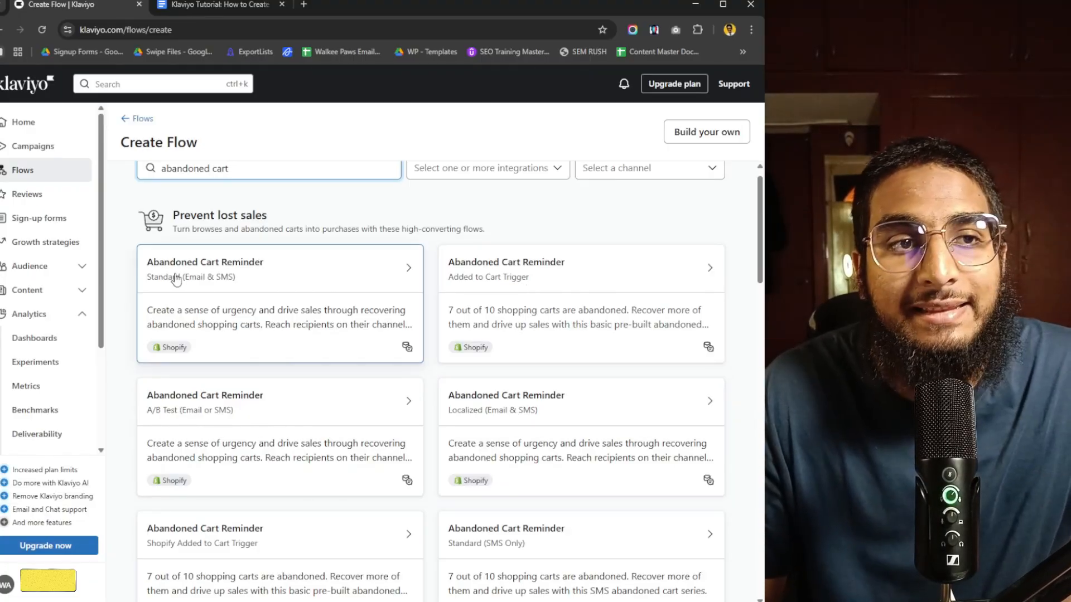
click(385, 270)
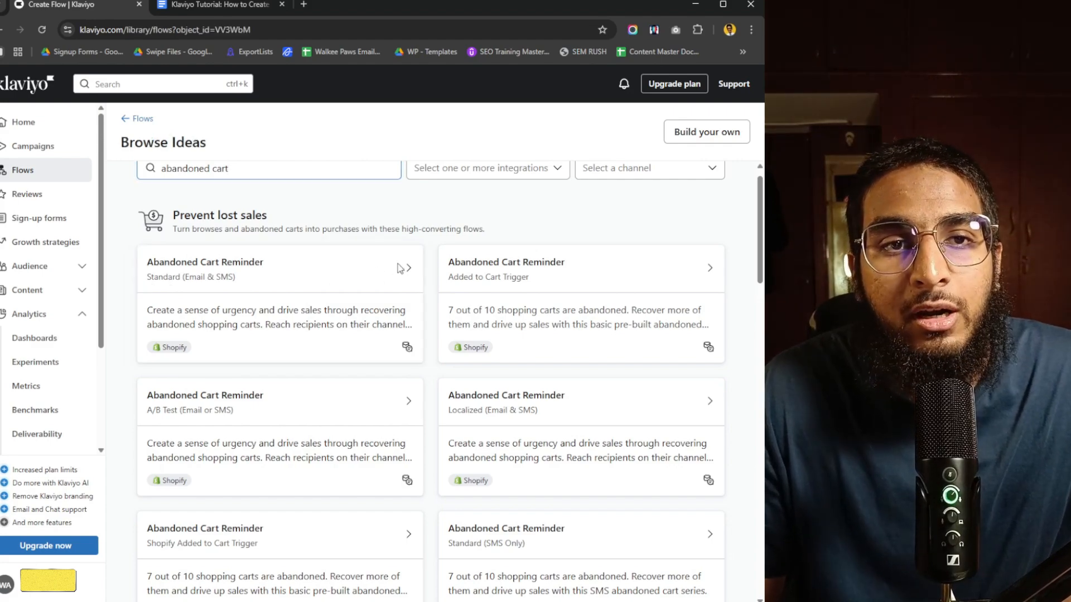
scroll(190, 433, down, 1)
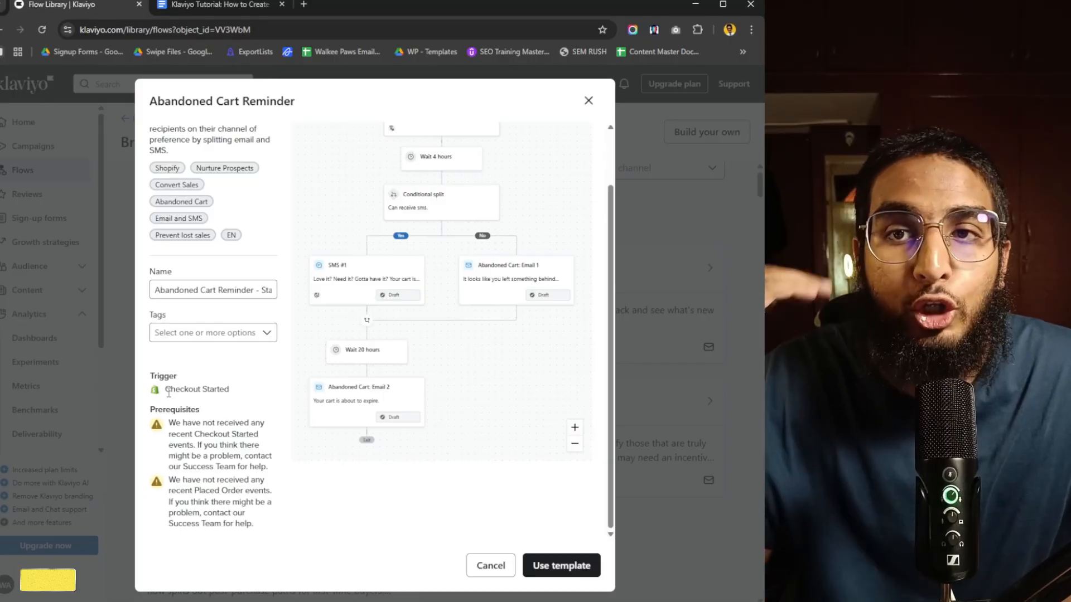
drag(168, 393, 241, 395)
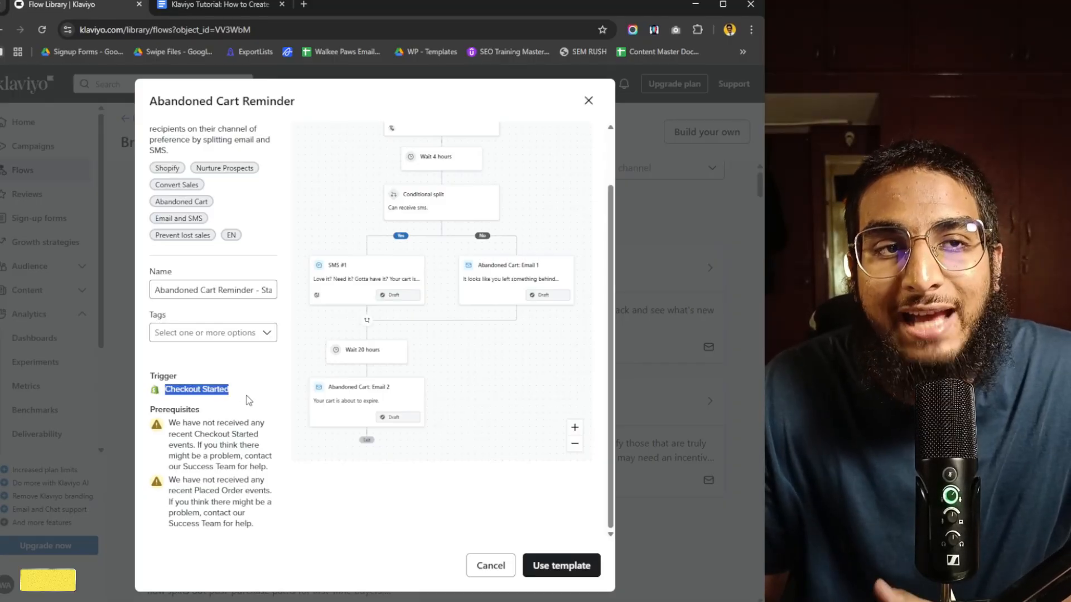
drag(161, 101, 295, 95)
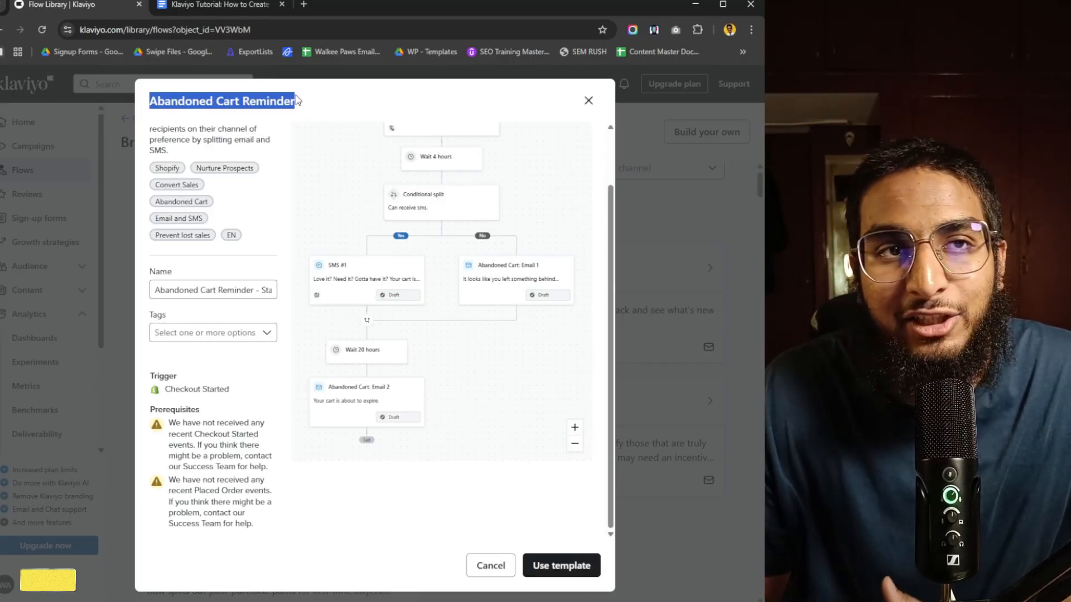
click(589, 100)
- Search the templates again for "abandoned cart" and examine the trigger of the Added to Cart Trigger version
click(329, 188)
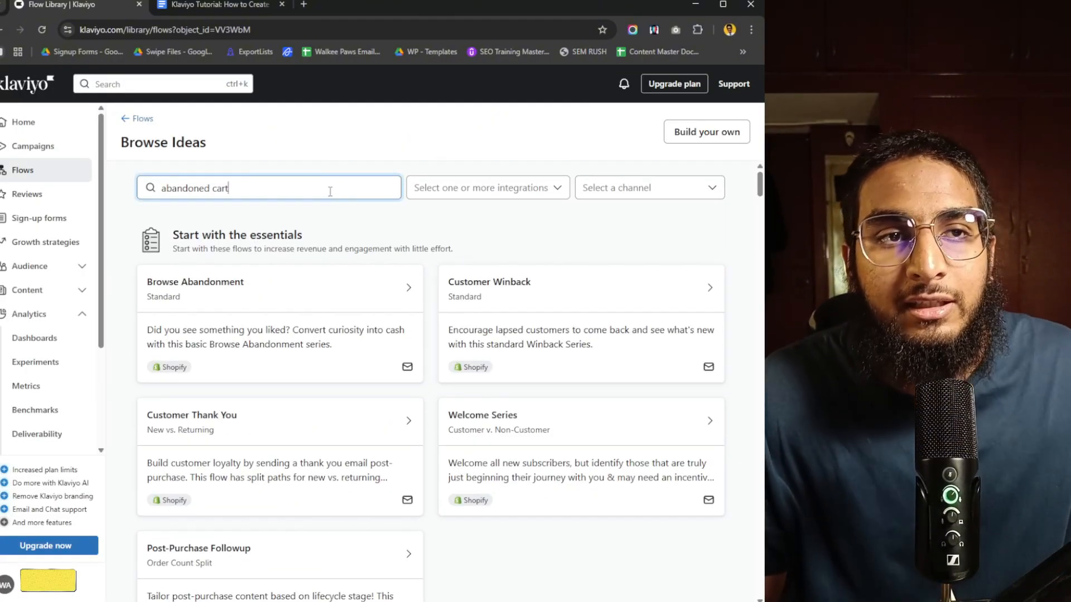
key(BackSpace)
text(t)
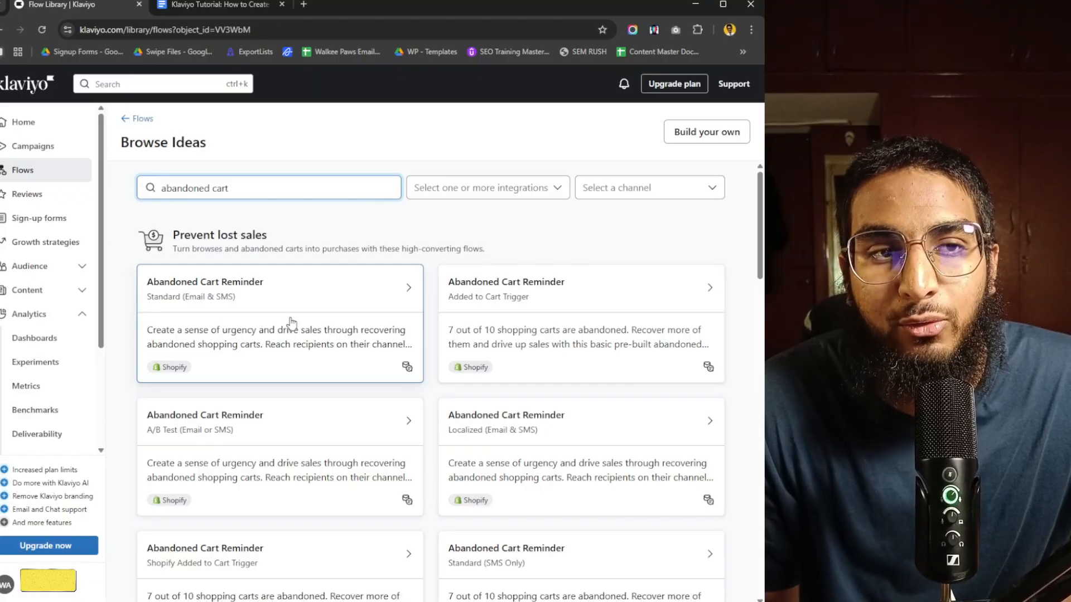
click(522, 299)
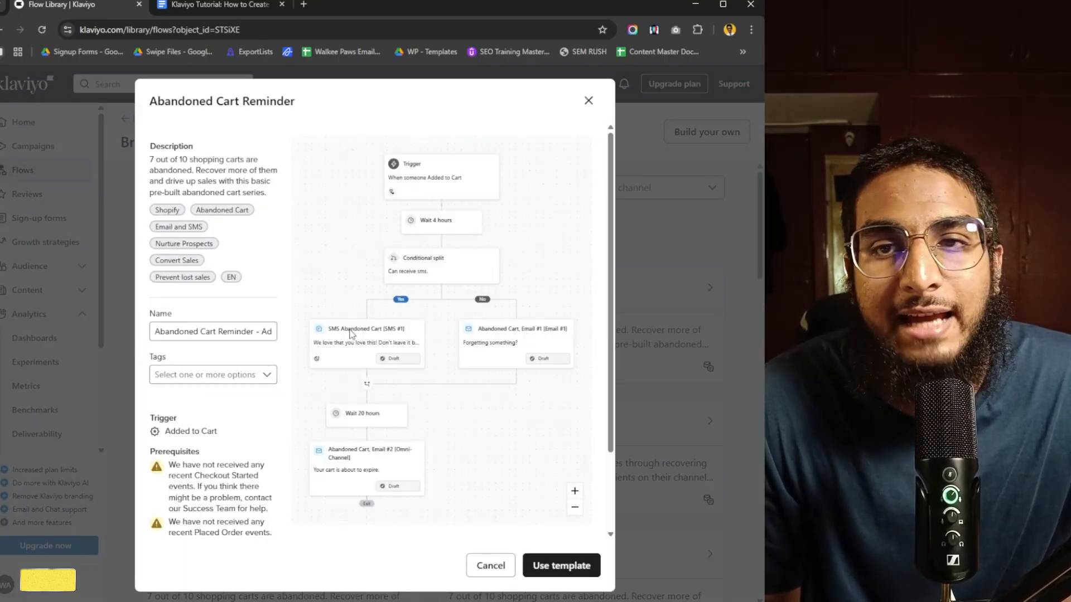
scroll(169, 360, down, 3)
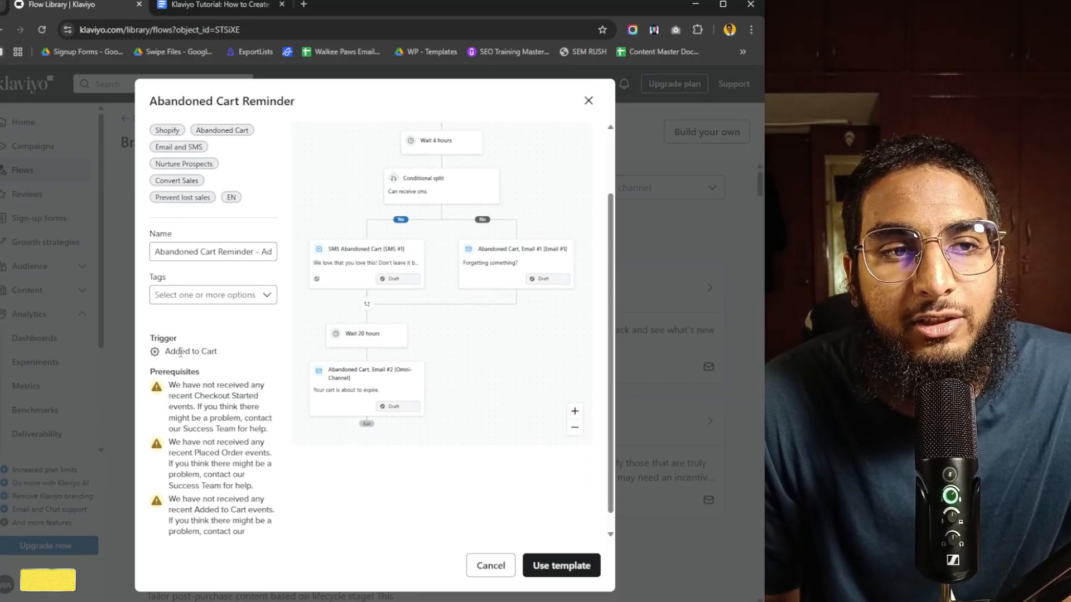
- Check the Added to Cart trigger of the Abandoned Cart Reminder template and create the flow from that template
drag(166, 352, 232, 355)
scroll(282, 410, up, 3)
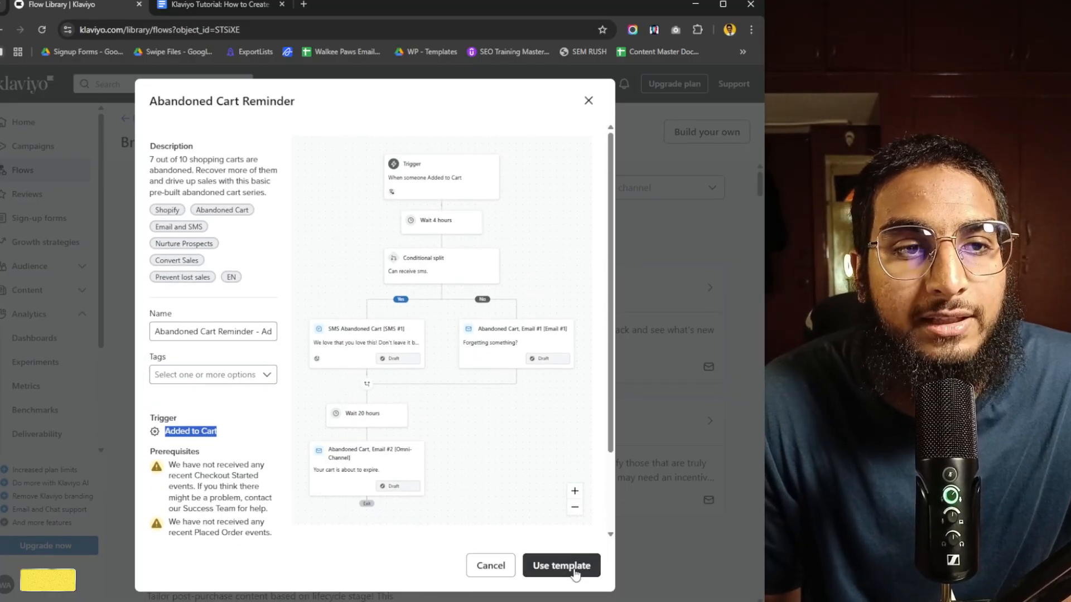
click(574, 575)
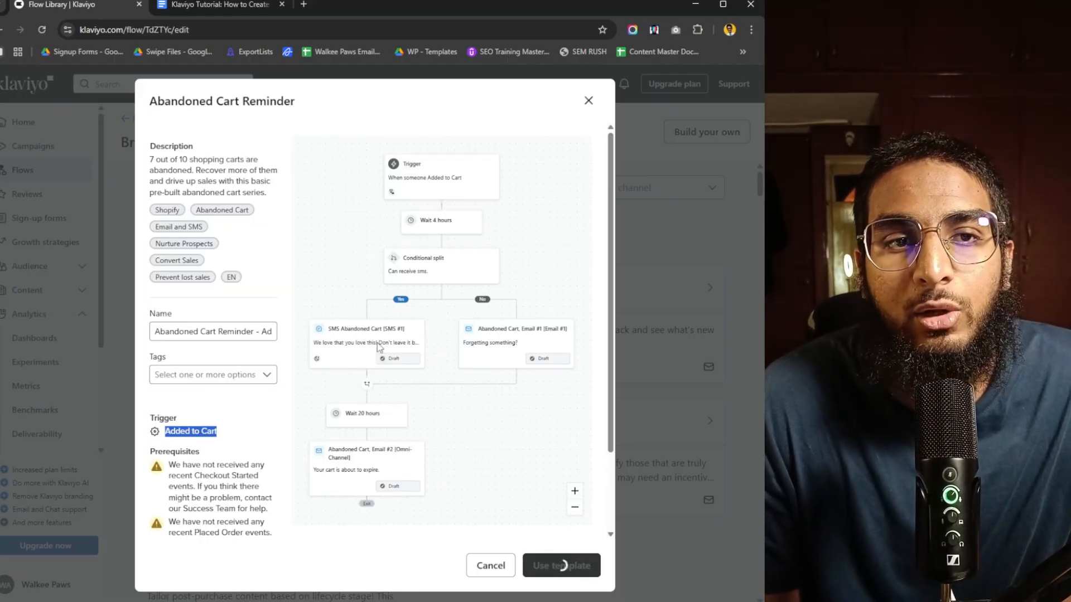
- Delete the "Can receive sms" conditional split together with its Yes path
scroll(441, 356, down, 1)
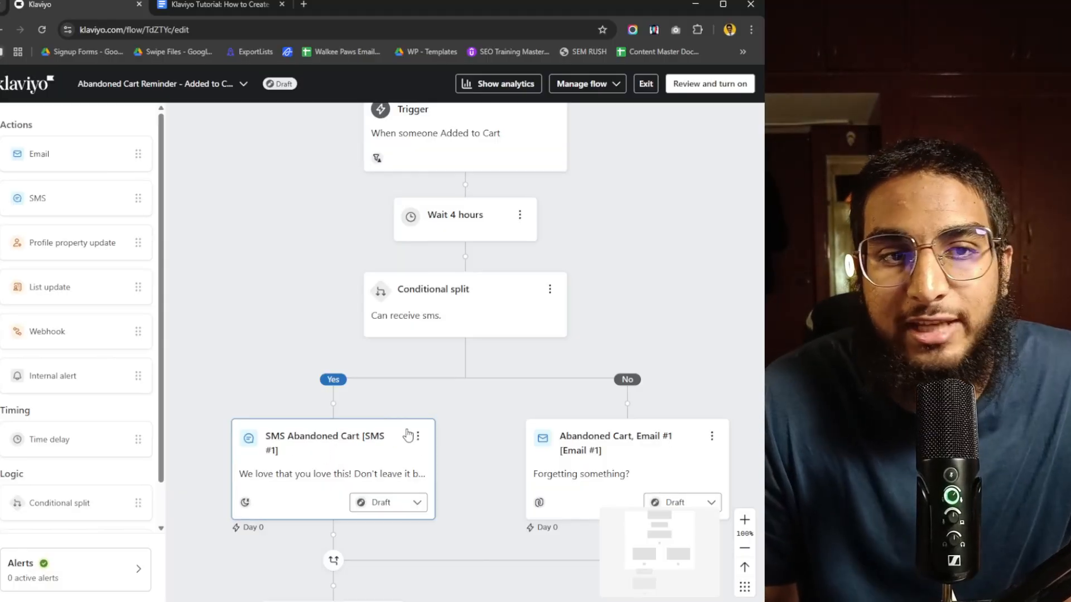
click(430, 312)
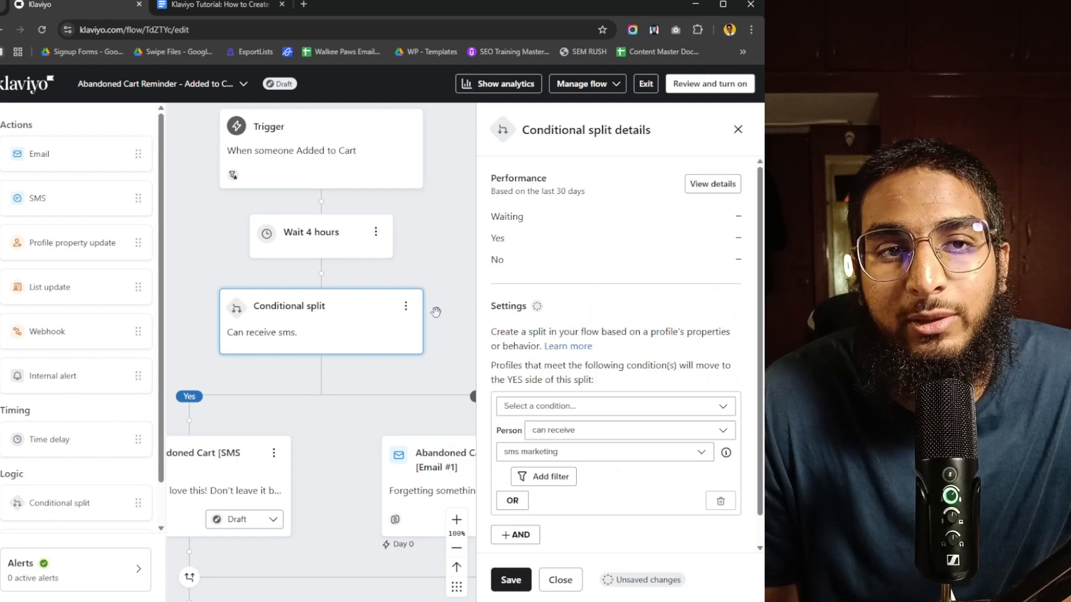
click(406, 306)
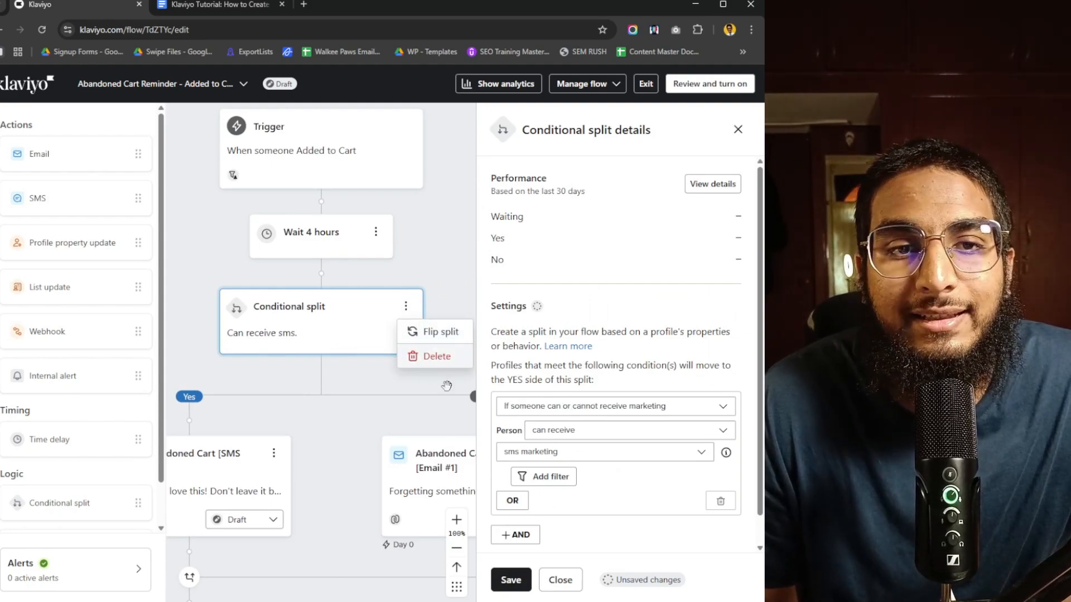
click(434, 362)
click(265, 344)
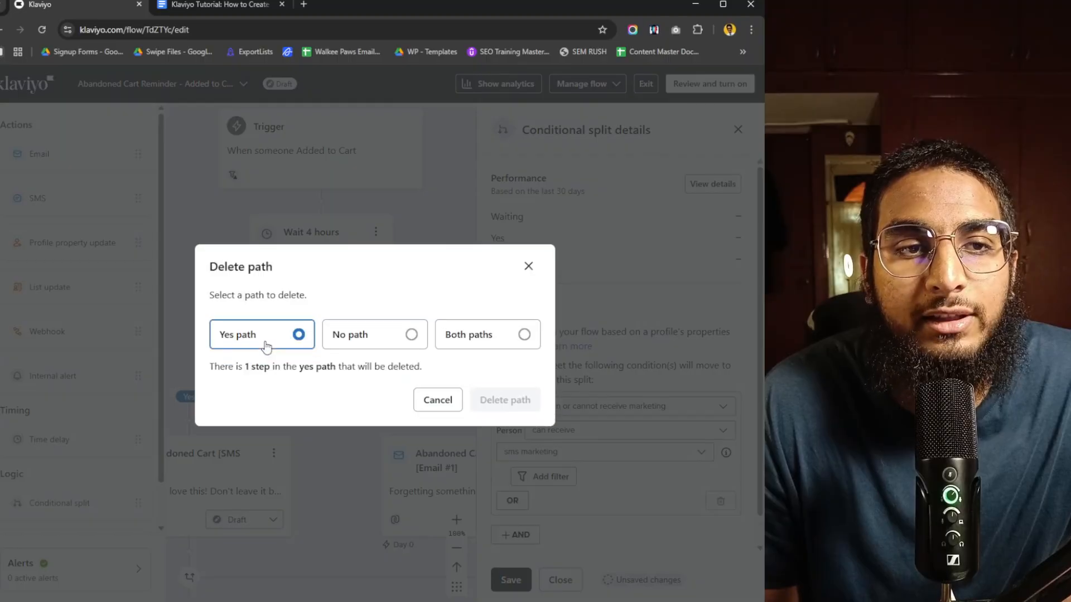
click(514, 406)
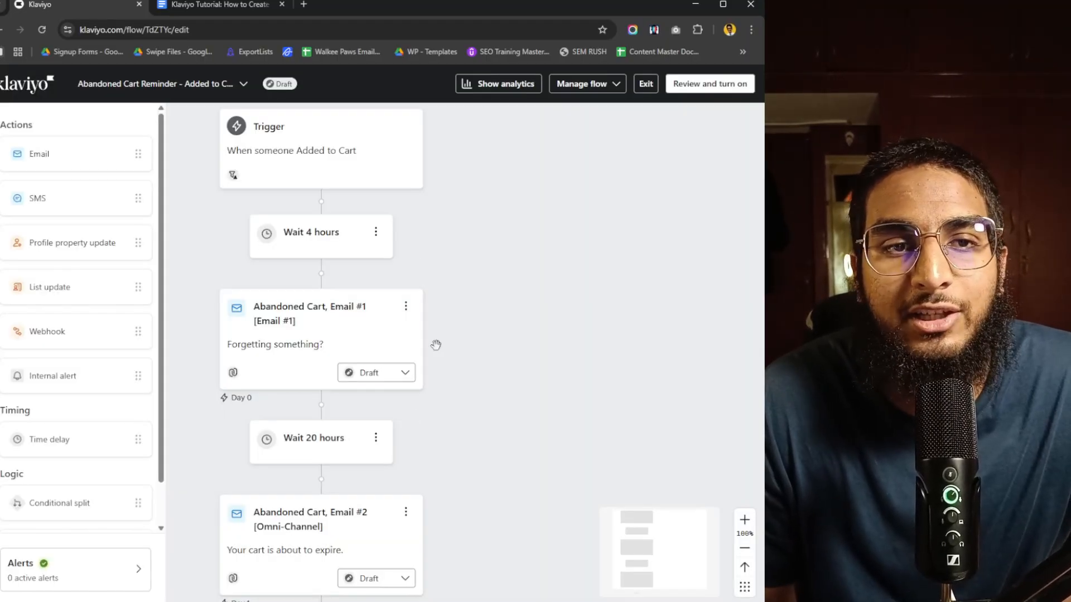
- Look over the simplified flow and open the content of Abandoned Cart, Email #1 in the email template editor
scroll(436, 345, down, 1)
scroll(528, 411, down, 1)
scroll(591, 361, up, 1)
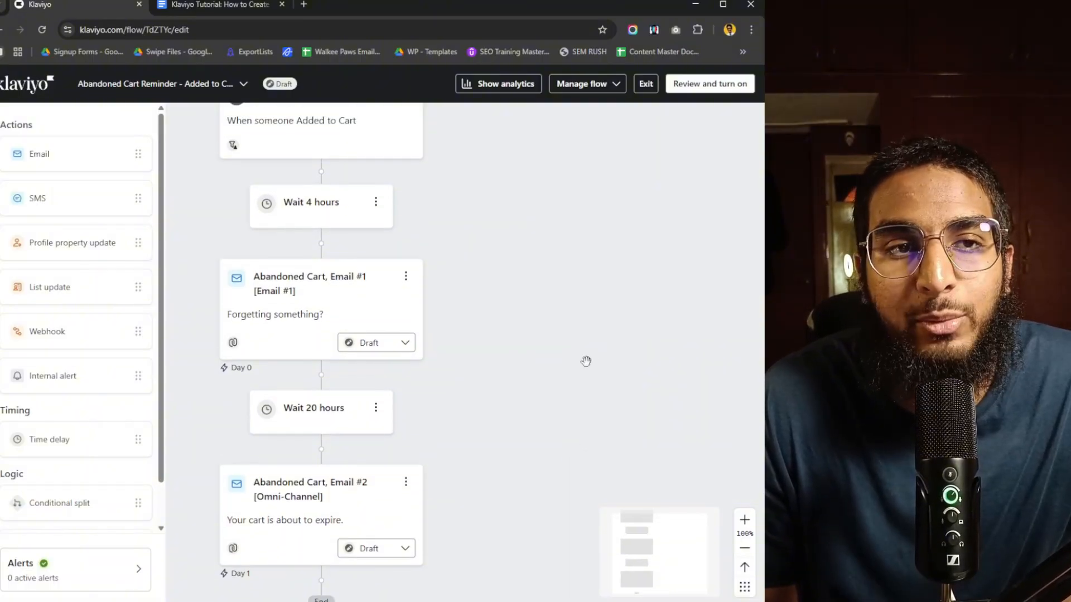
scroll(586, 362, up, 1)
scroll(540, 366, down, 2)
scroll(507, 332, up, 1)
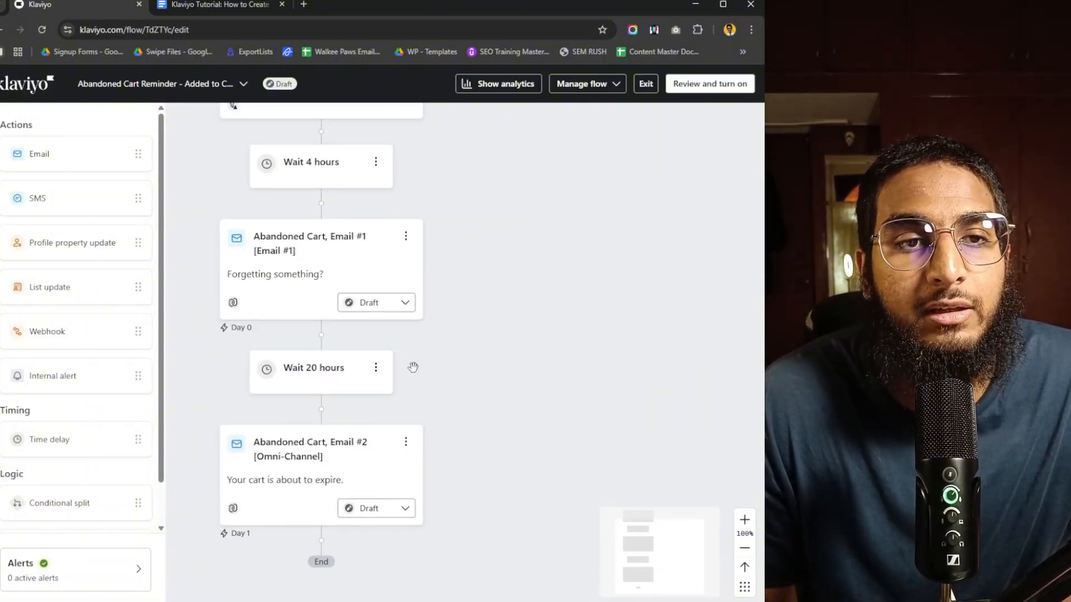
click(392, 242)
scroll(558, 435, down, 2)
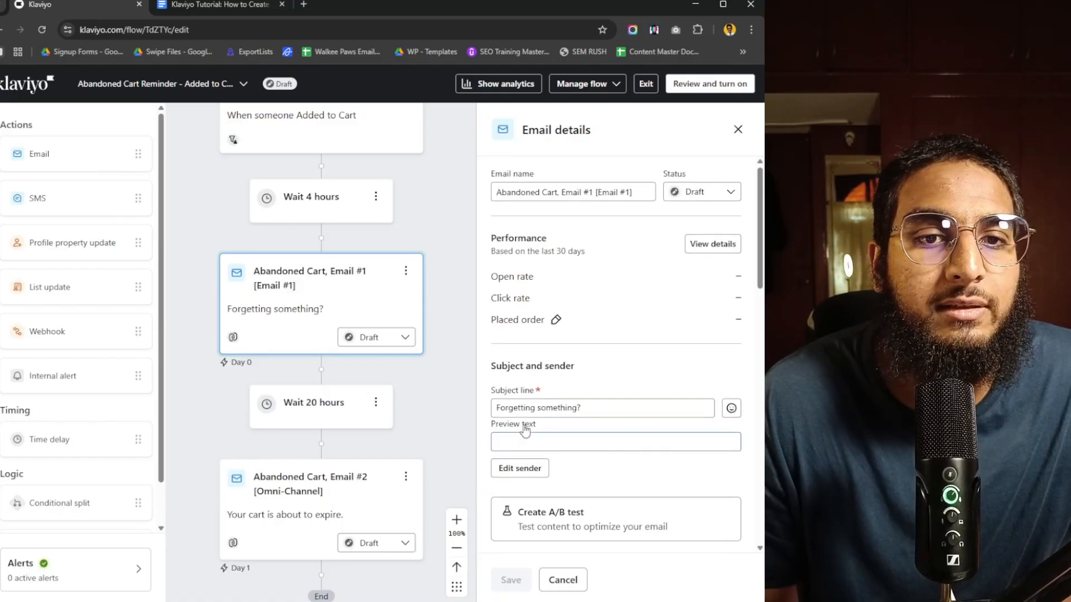
click(408, 275)
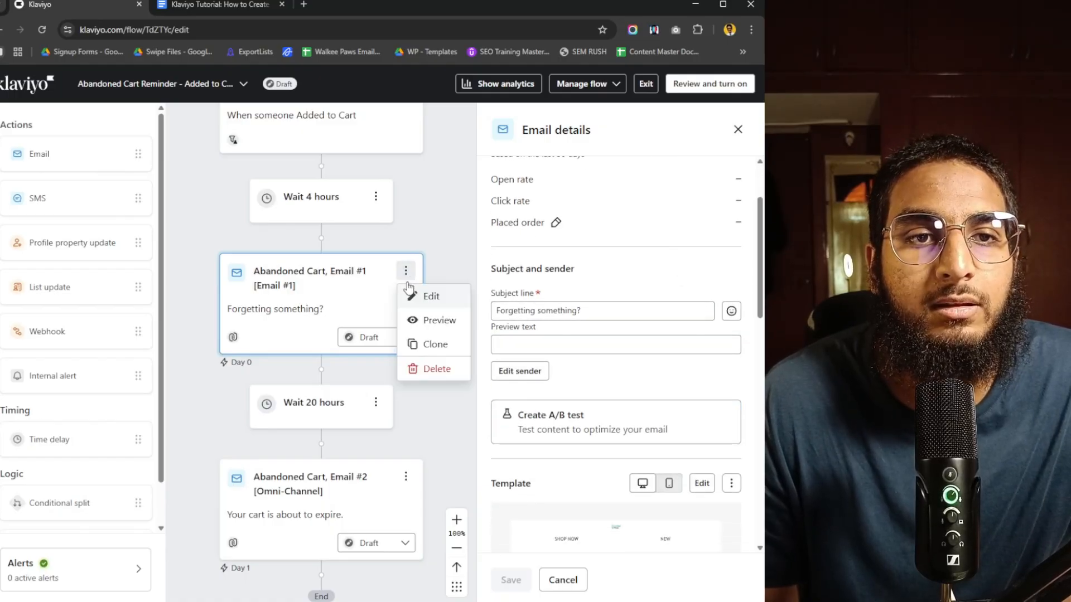
click(426, 295)
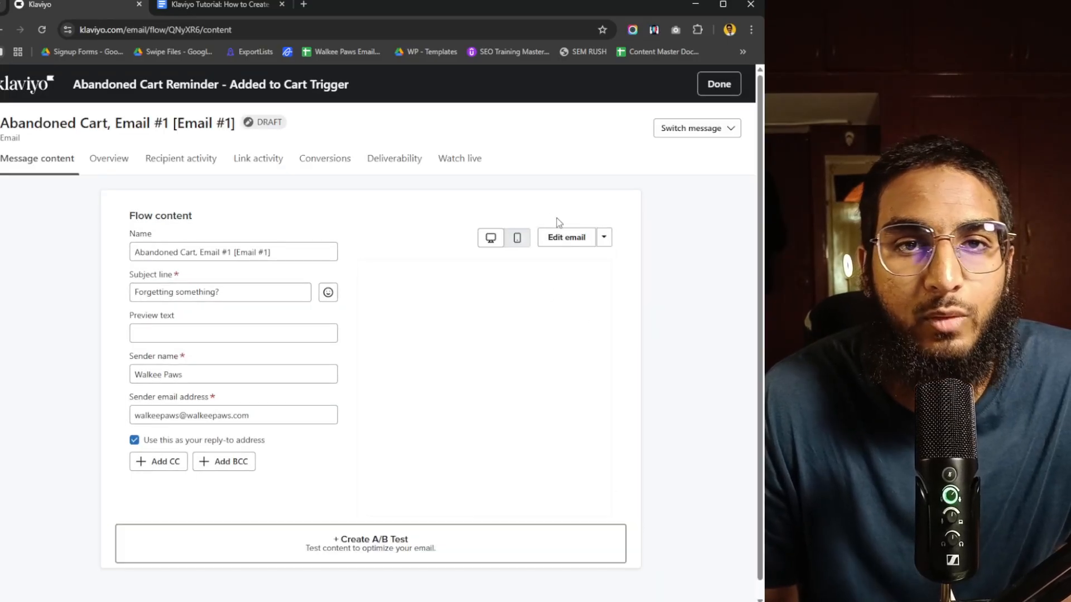
click(567, 238)
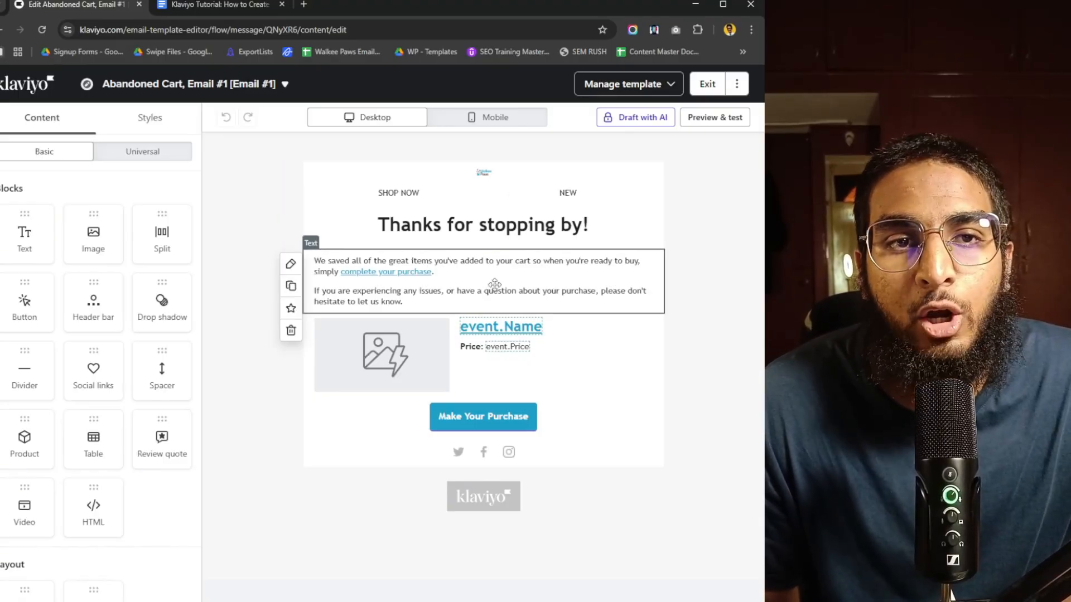
- Examine the email's heading, body text, purchase button, and the dynamic product block's text and image columns
click(485, 231)
click(448, 291)
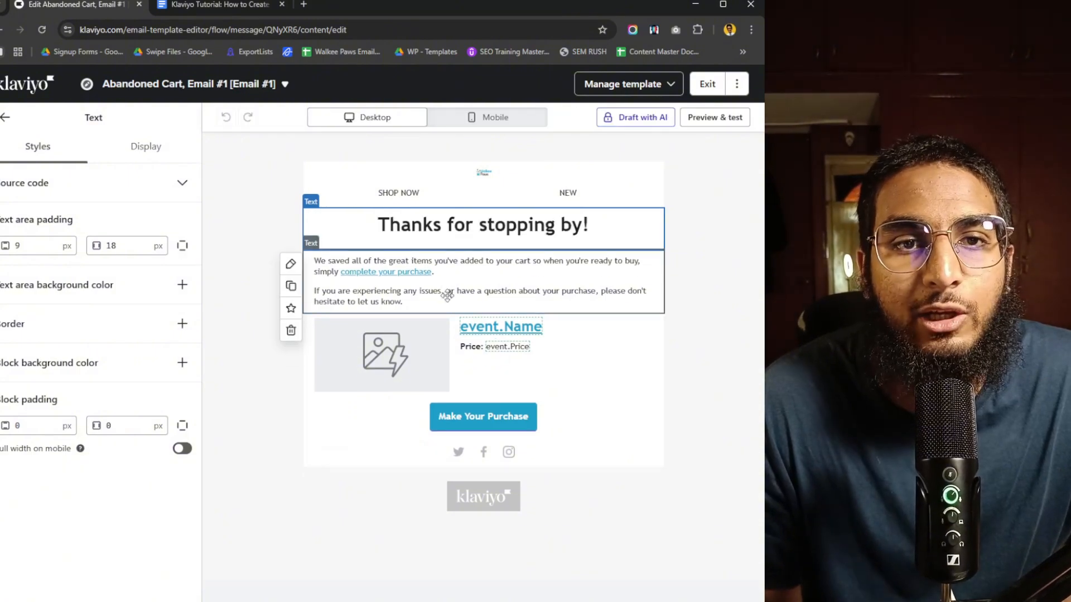
click(479, 327)
click(487, 417)
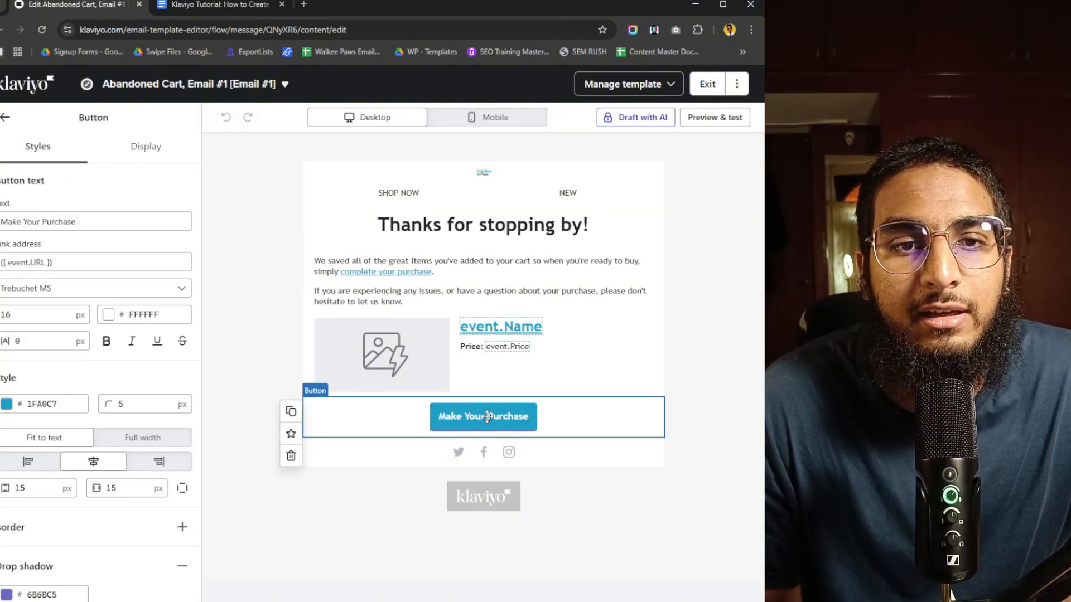
click(513, 357)
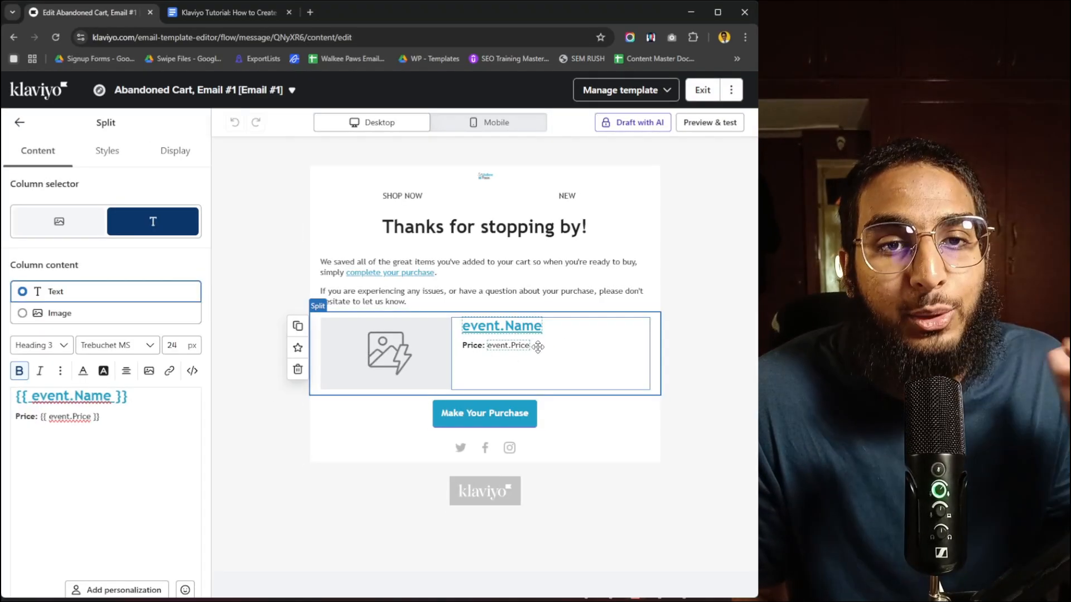
click(389, 347)
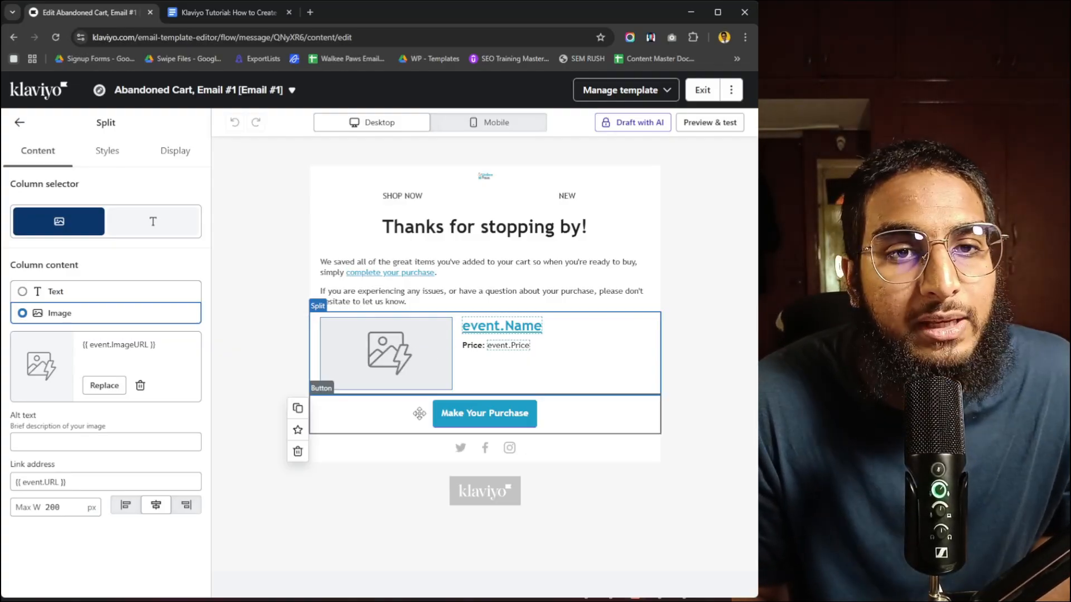
- Inspect the dynamic link address of the Make Your Purchase button
click(461, 415)
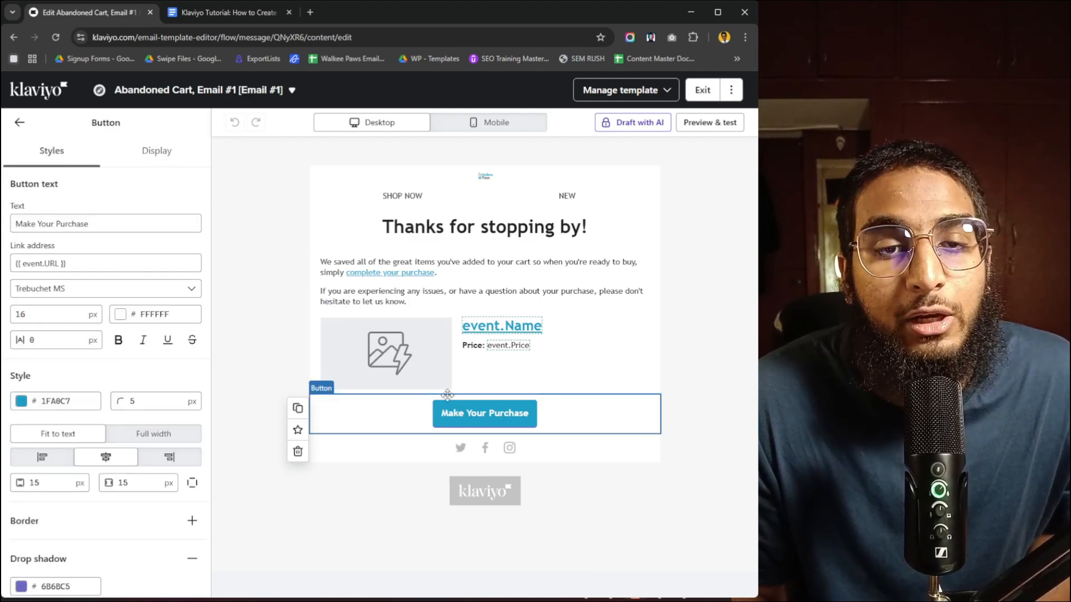
drag(67, 263, 36, 268)
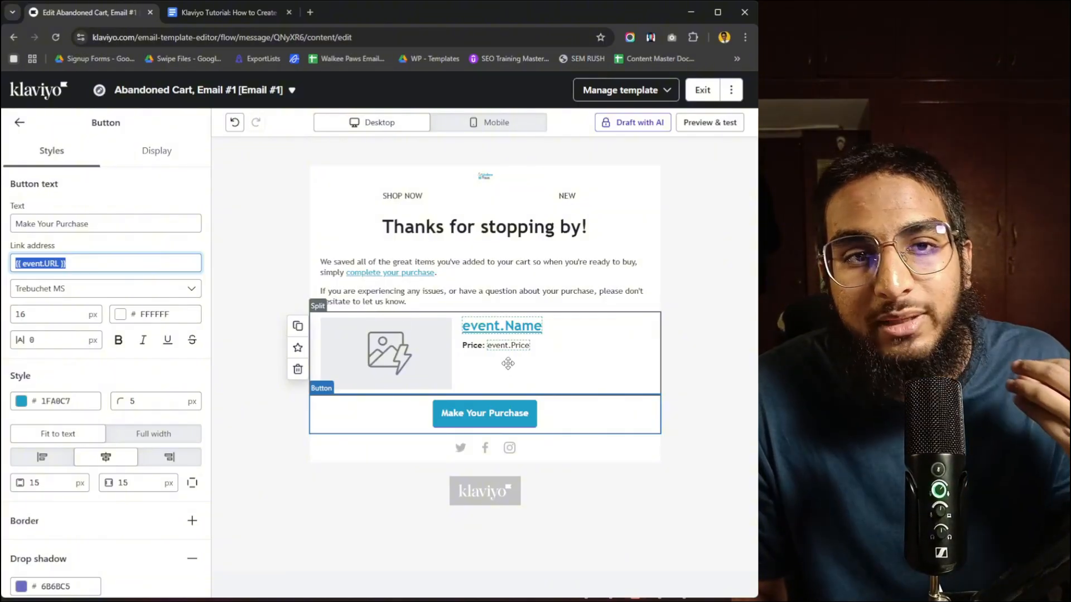
click(474, 416)
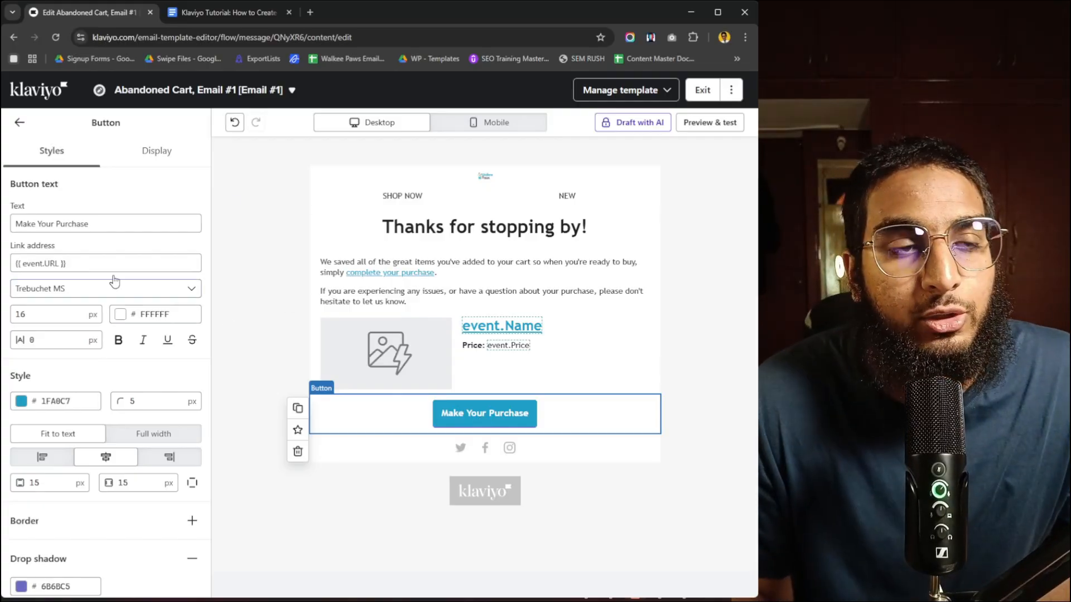
click(64, 263)
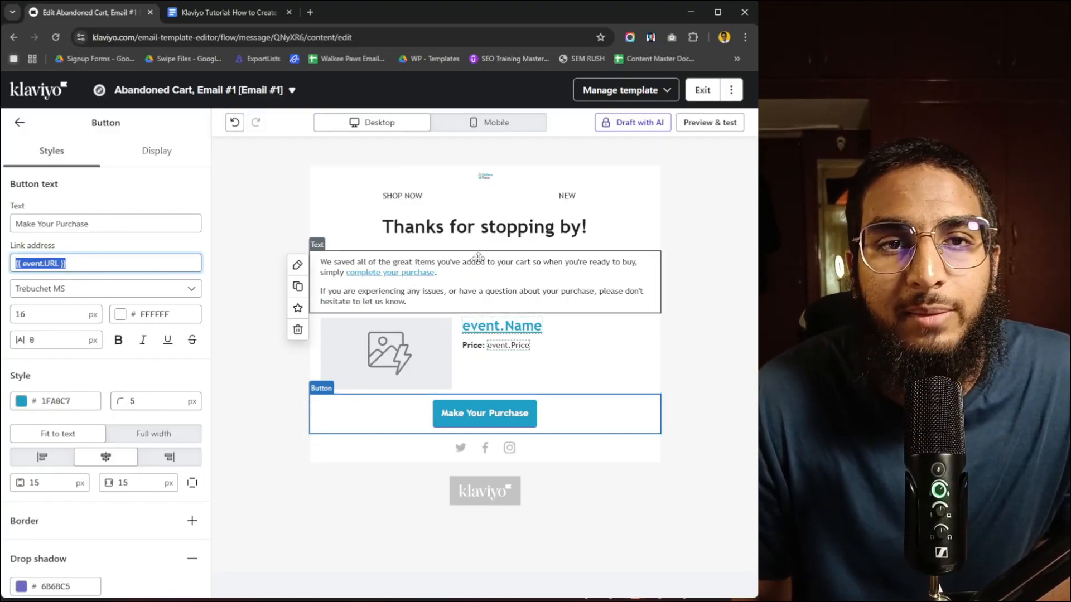
click(480, 227)
triple_click(481, 227)
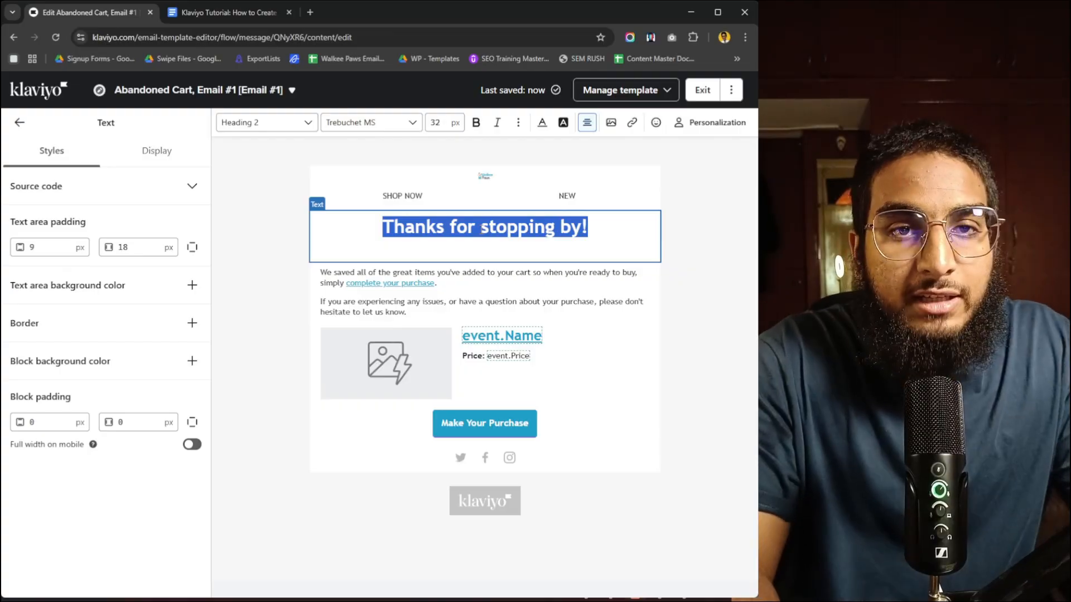
key(BackSpace)
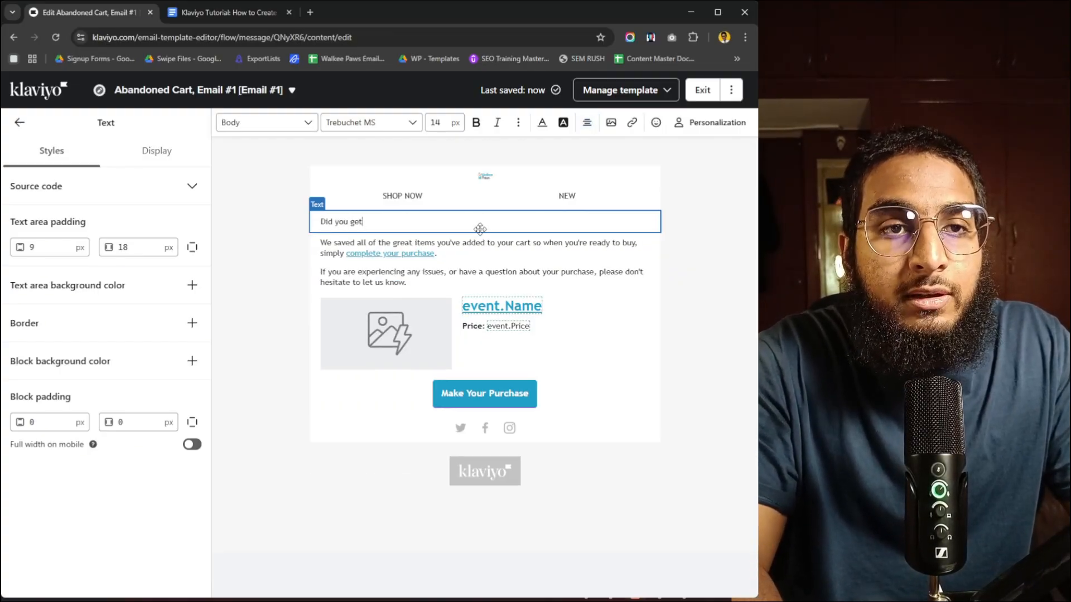
key(ctrl+z)
- Replace the email's heading with "Did you get distracted by something shiny?", keeping the Heading 2 style
drag(590, 228, 396, 230)
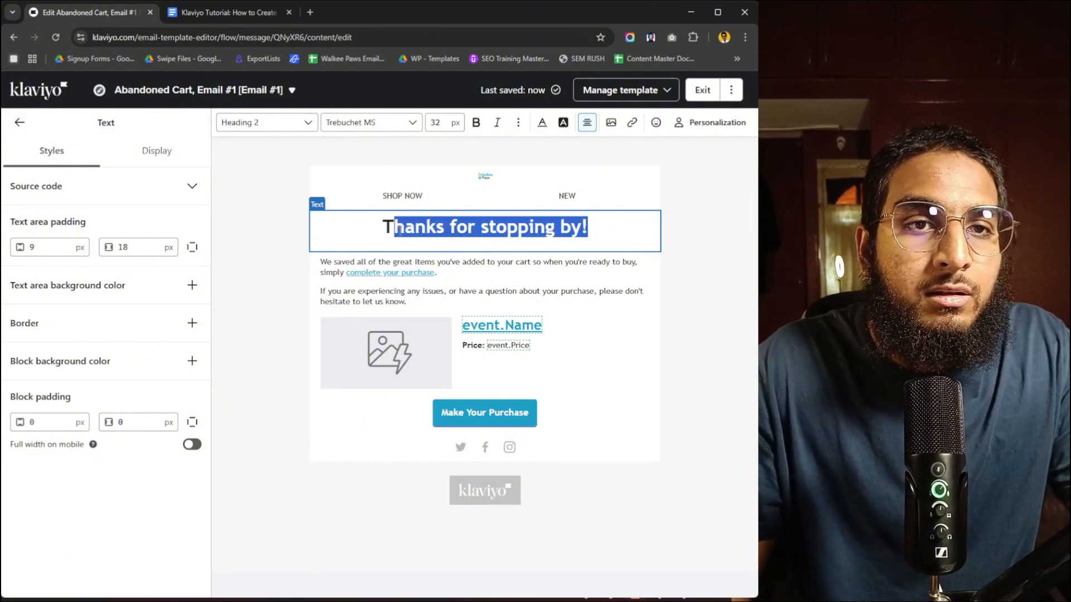
text(Did)
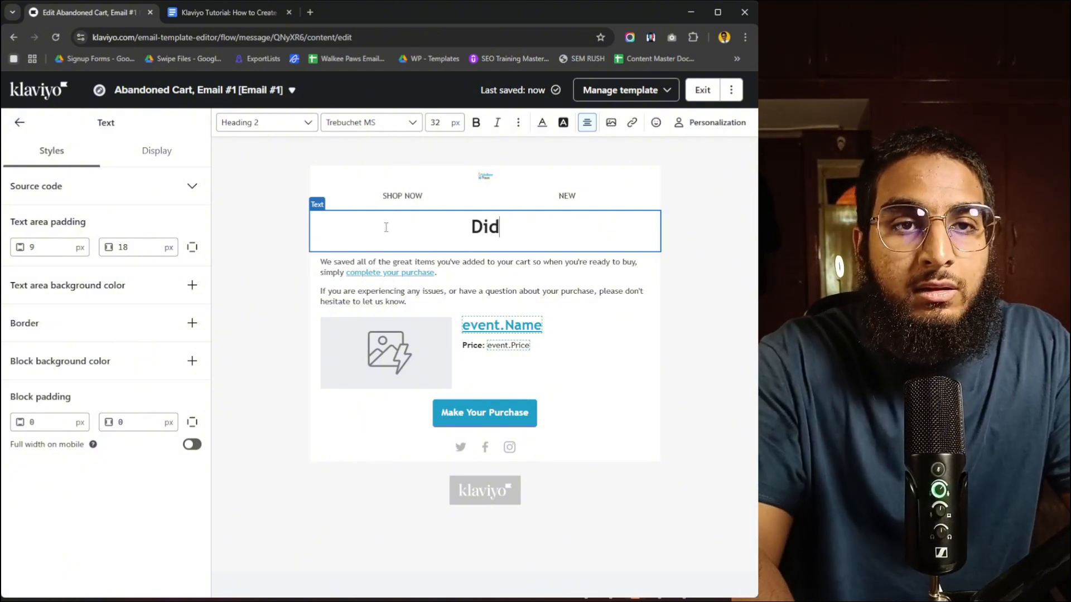
text( you get distracte)
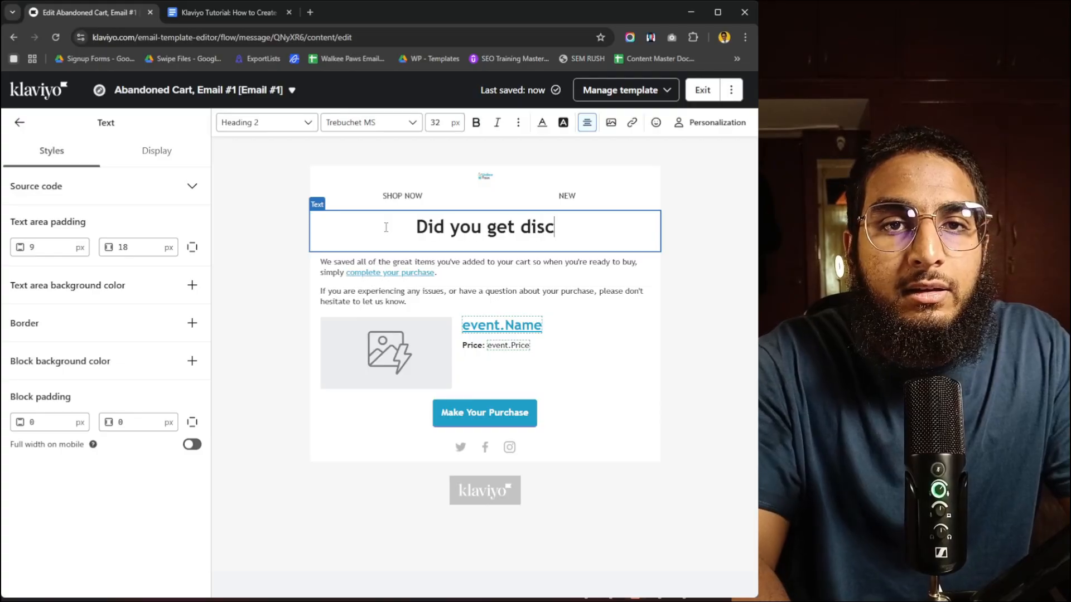
key(BackSpace)
text(d by)
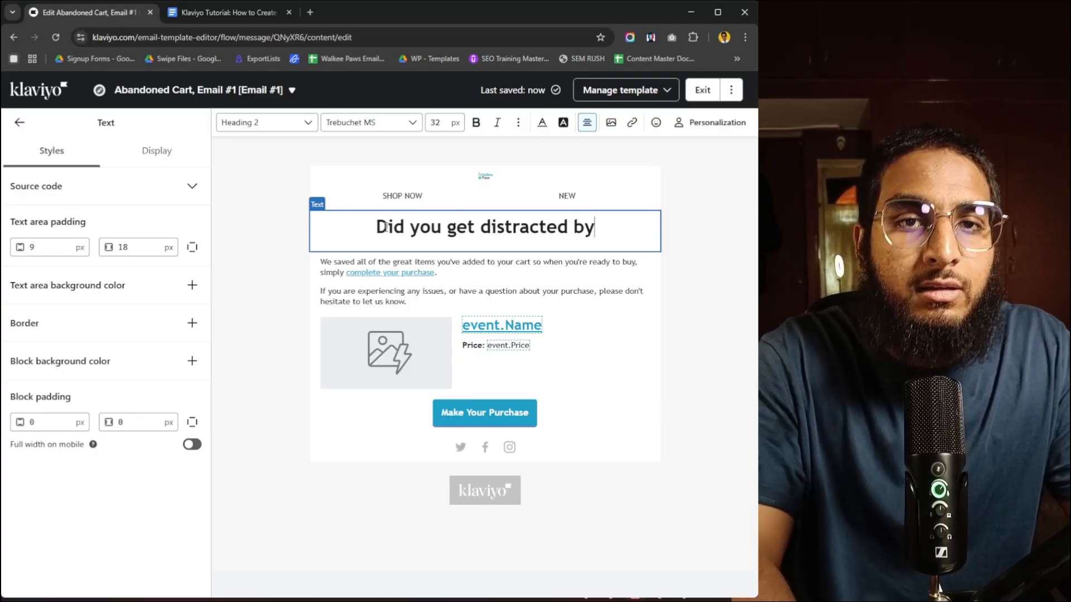
text( something shiny)
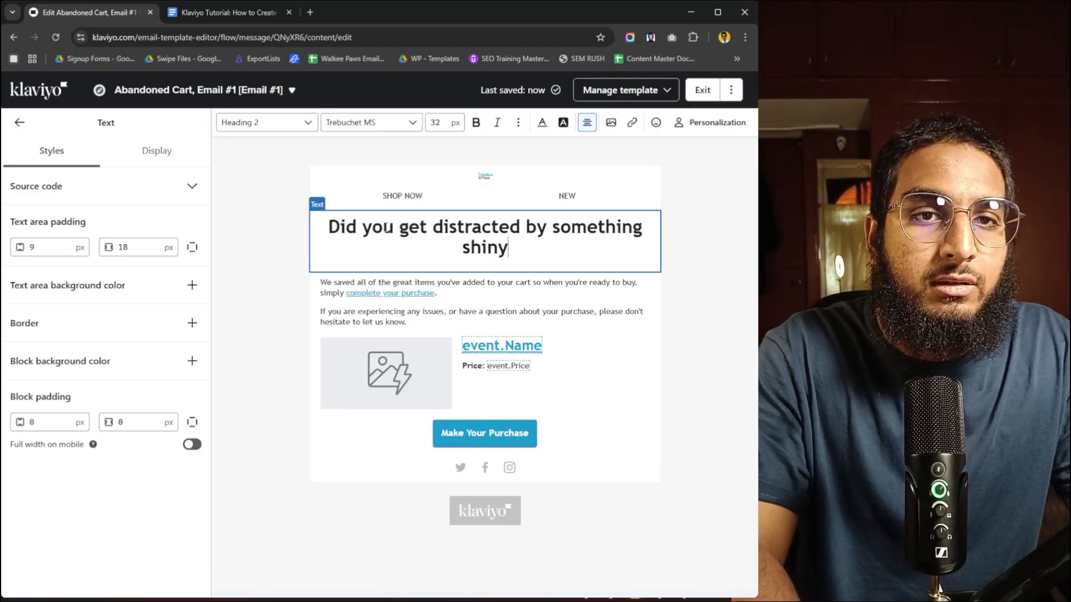
text(?)
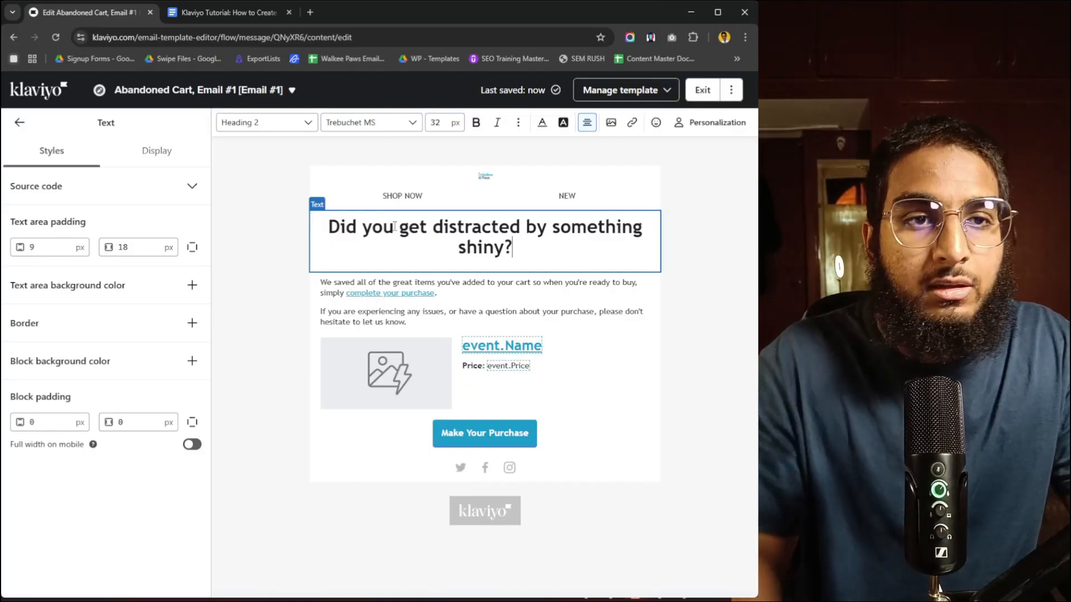
- Add the sentence "We noticed you let something behind." at the start of the body text below the heading
click(459, 283)
text(We n)
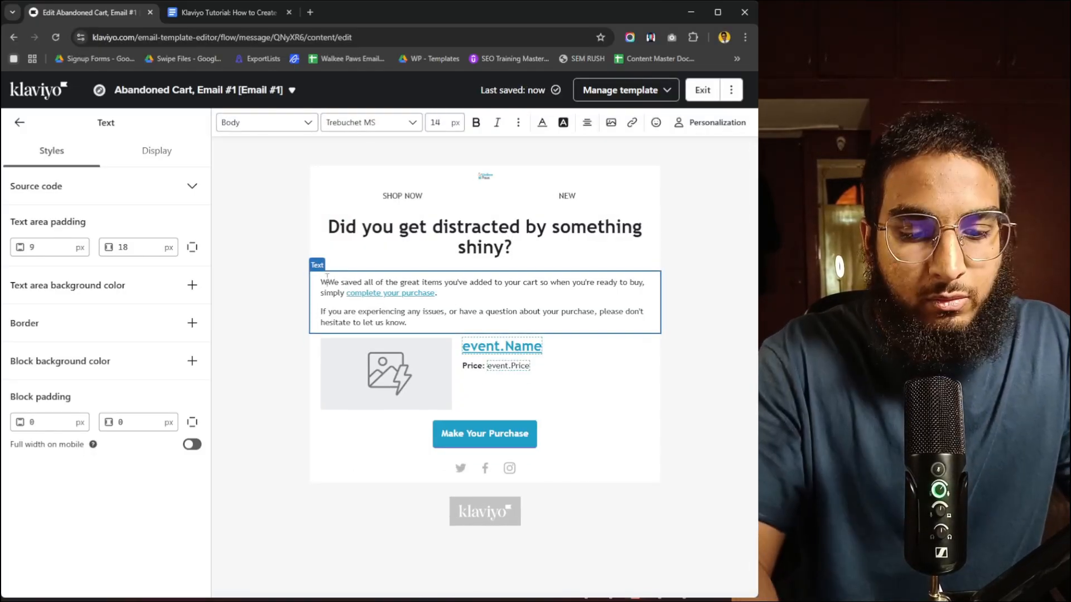
text(otie)
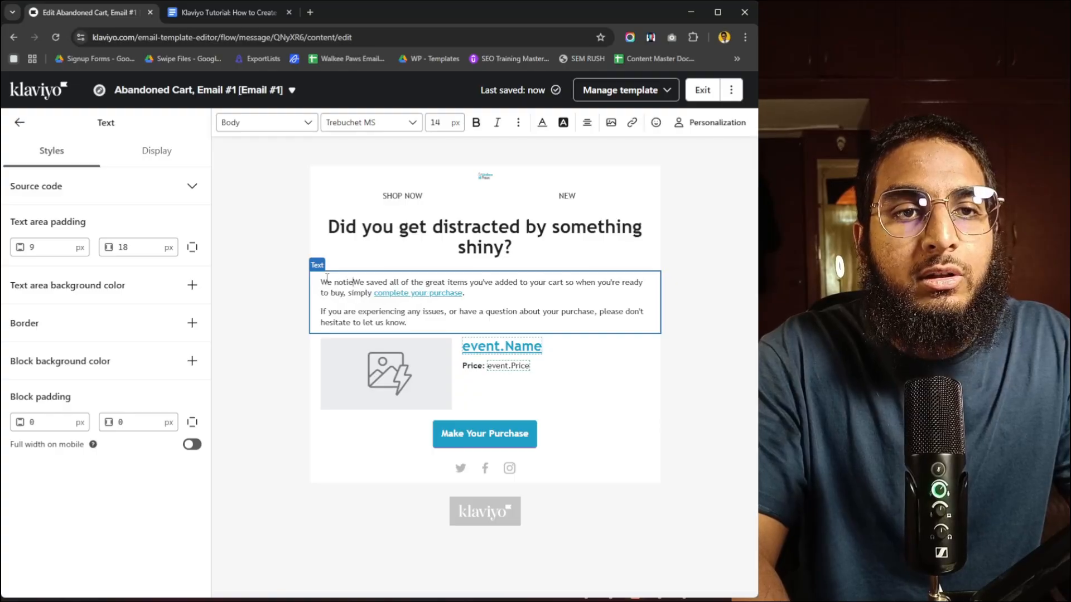
text(ed you le)
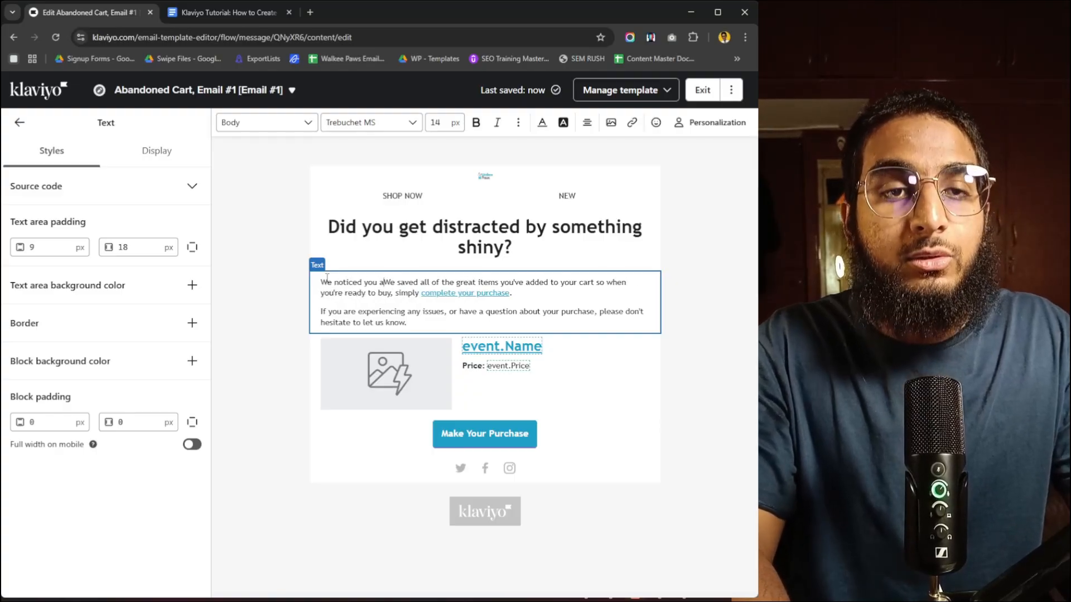
text(t )
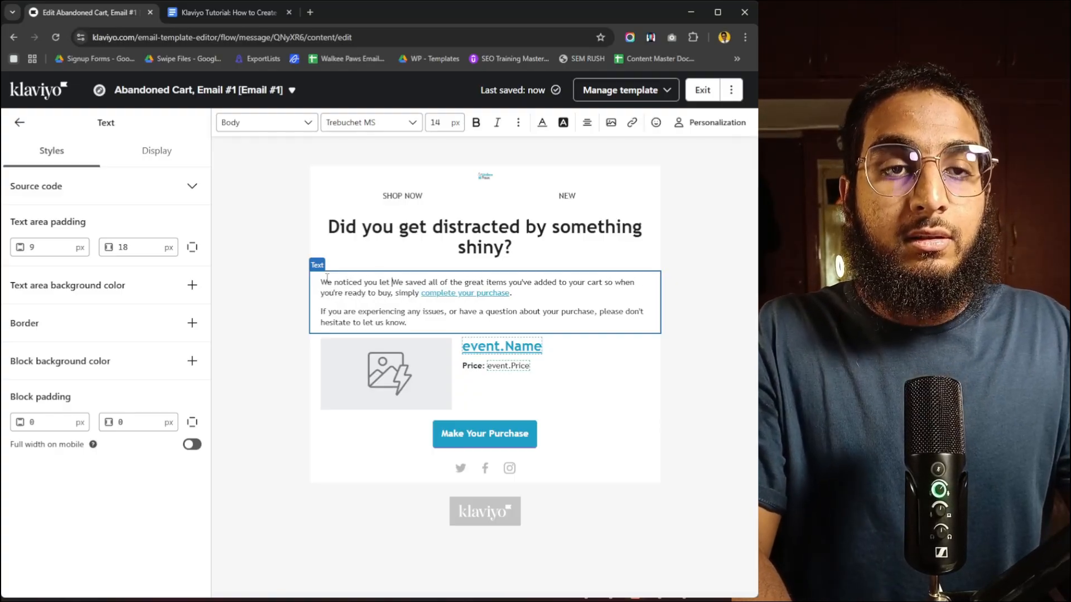
text(something bef)
text(ind.)
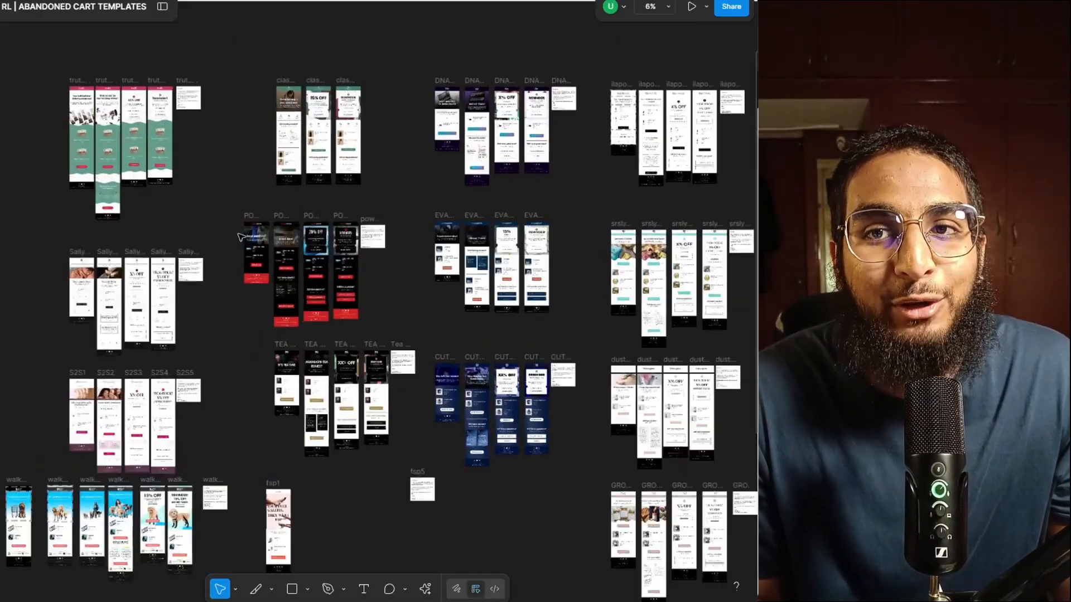
- Examine the abandoned cart email designs on the Figma board, viewing the truth bar and EVAN ALEXANDER sets up close
scroll(476, 250, up, 5)
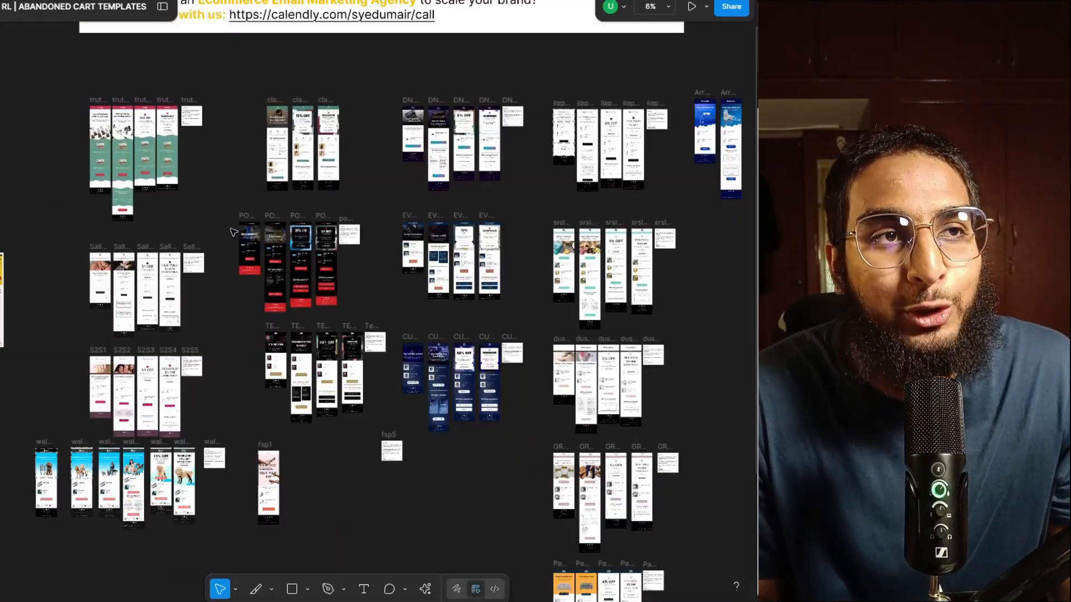
scroll(476, 251, down, 1)
scroll(692, 270, down, 5)
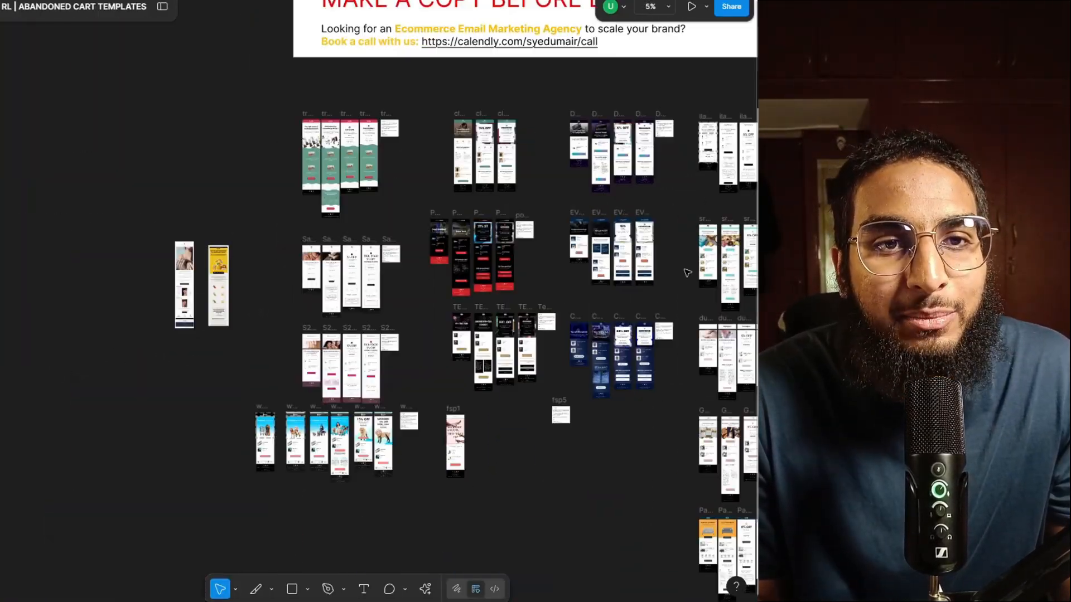
scroll(342, 212, up, 5)
scroll(303, 222, up, 3)
scroll(304, 223, up, 3)
scroll(304, 223, up, 3)
scroll(245, 216, down, 6)
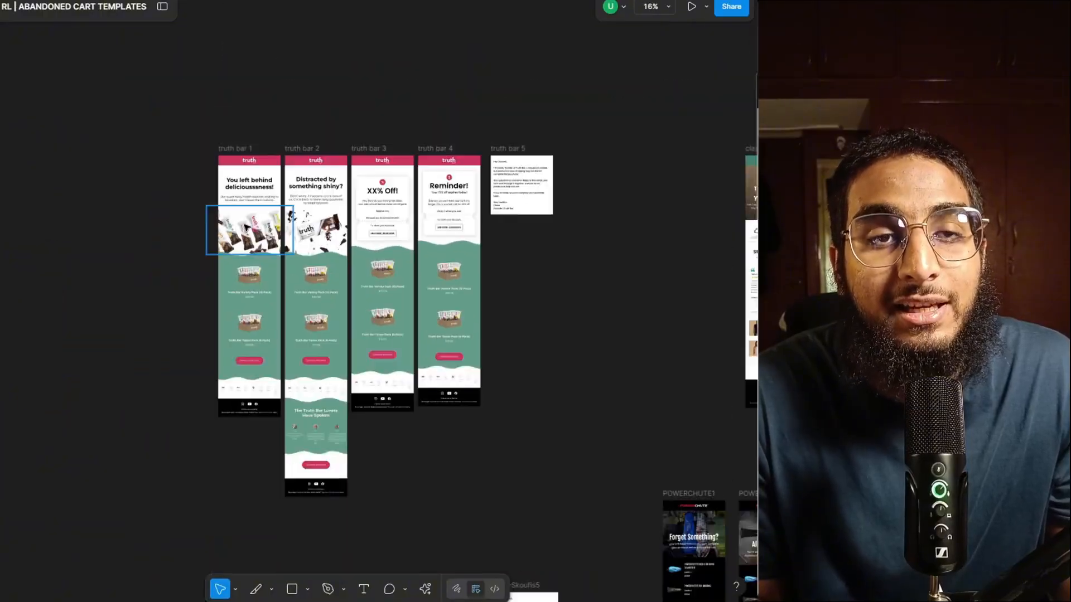
scroll(538, 215, up, 6)
scroll(539, 216, down, 6)
scroll(474, 223, up, 6)
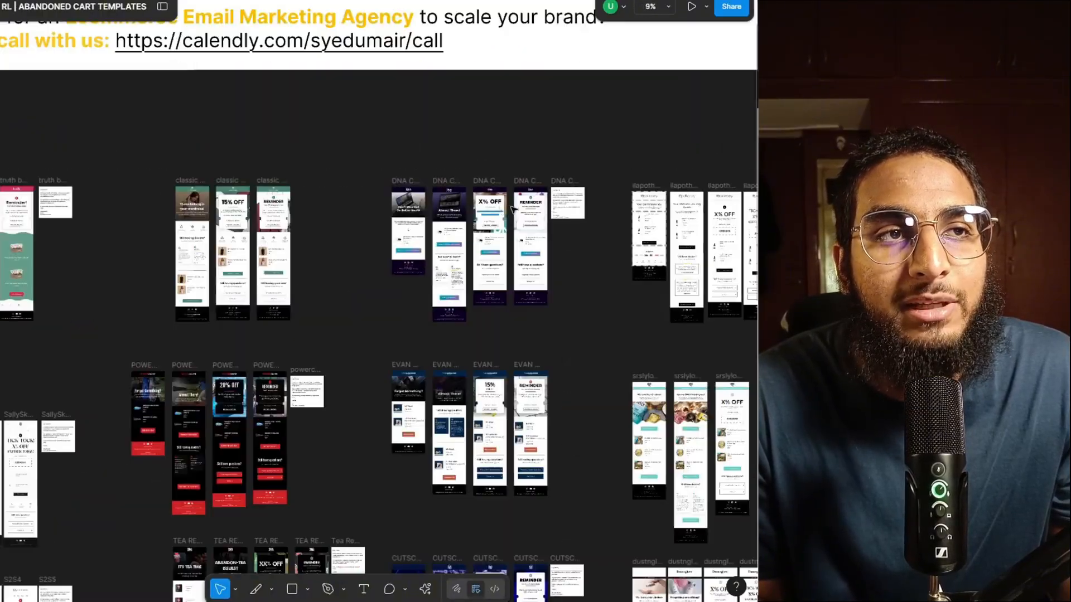
scroll(519, 220, down, 3)
scroll(390, 430, up, 10)
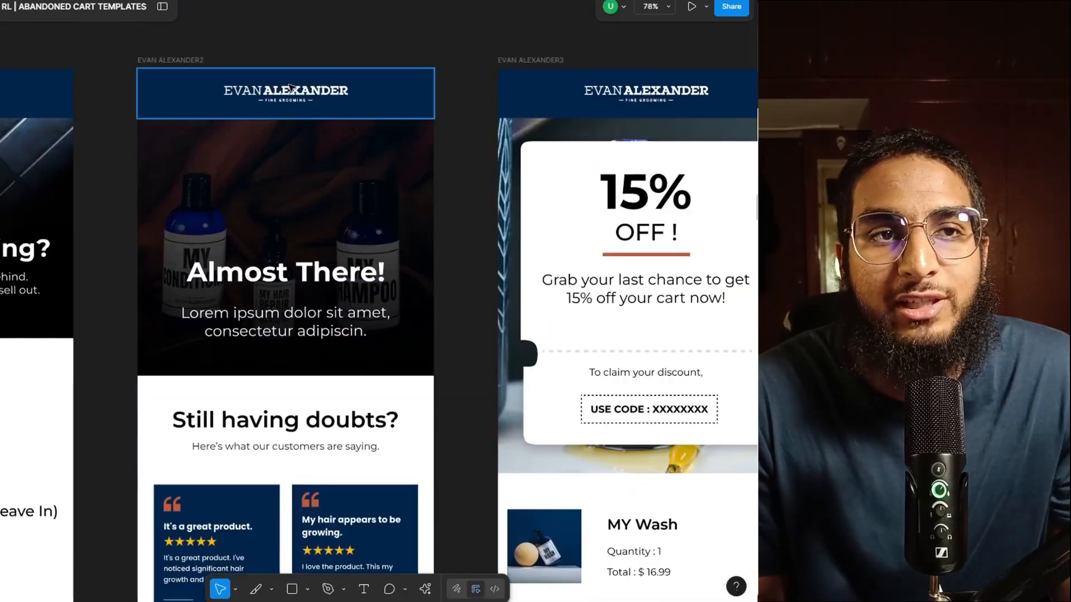
- Browse the local image files for a replacement for the image fill of the EVAN ALEXANDER2 email's logo
click(290, 87)
click(619, 311)
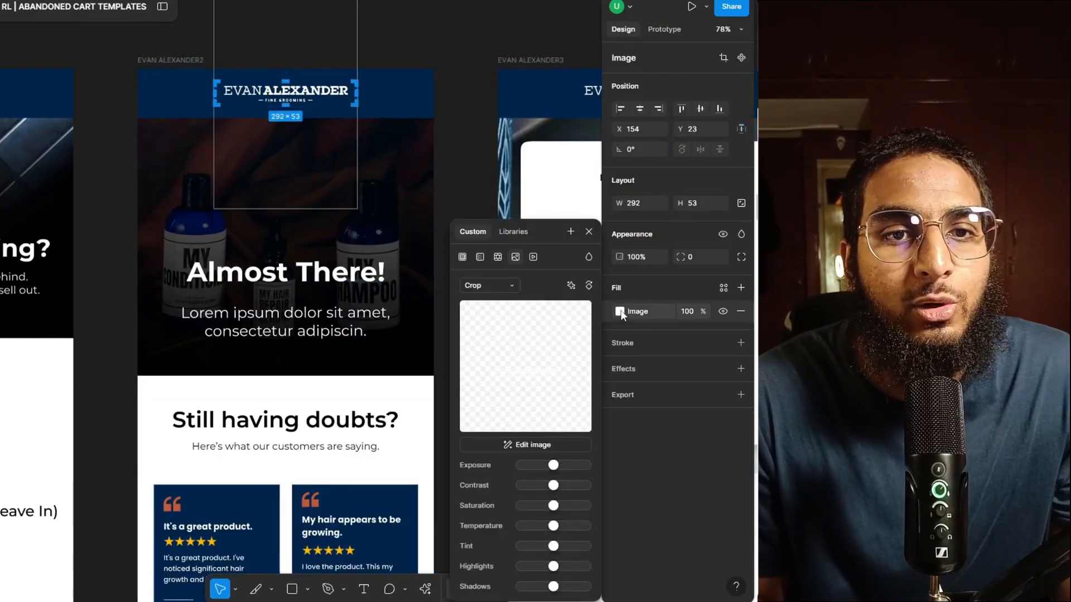
click(524, 358)
scroll(387, 282, down, 8)
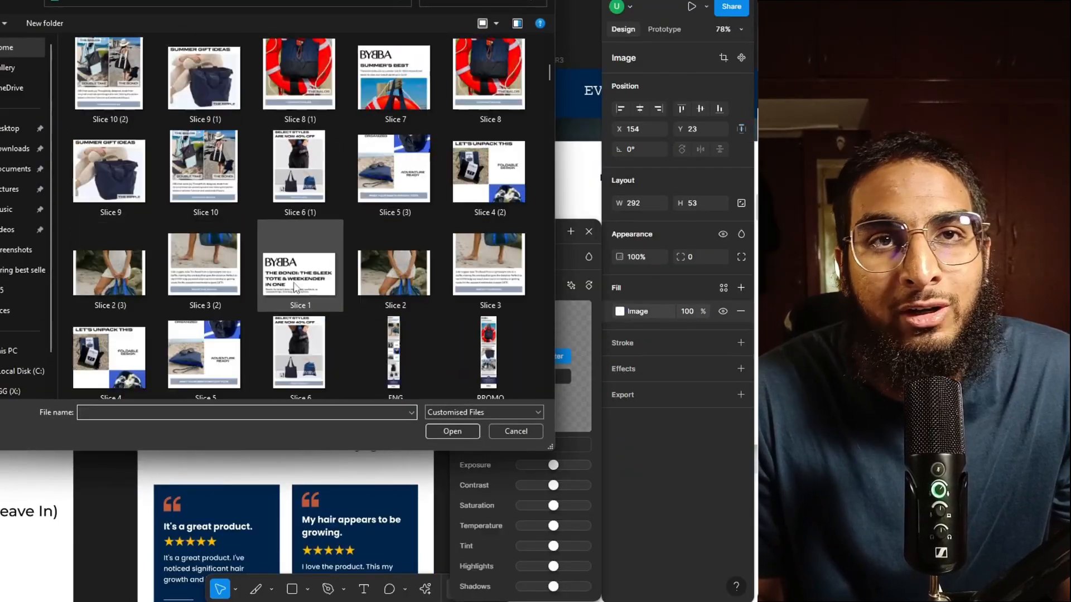
scroll(496, 139, up, 4)
click(539, 0)
- Inspect the editable heading and body text layers in the EVAN ALEXANDER2 and EVAN ALEXANDER1 hero sections
scroll(440, 334, down, 5)
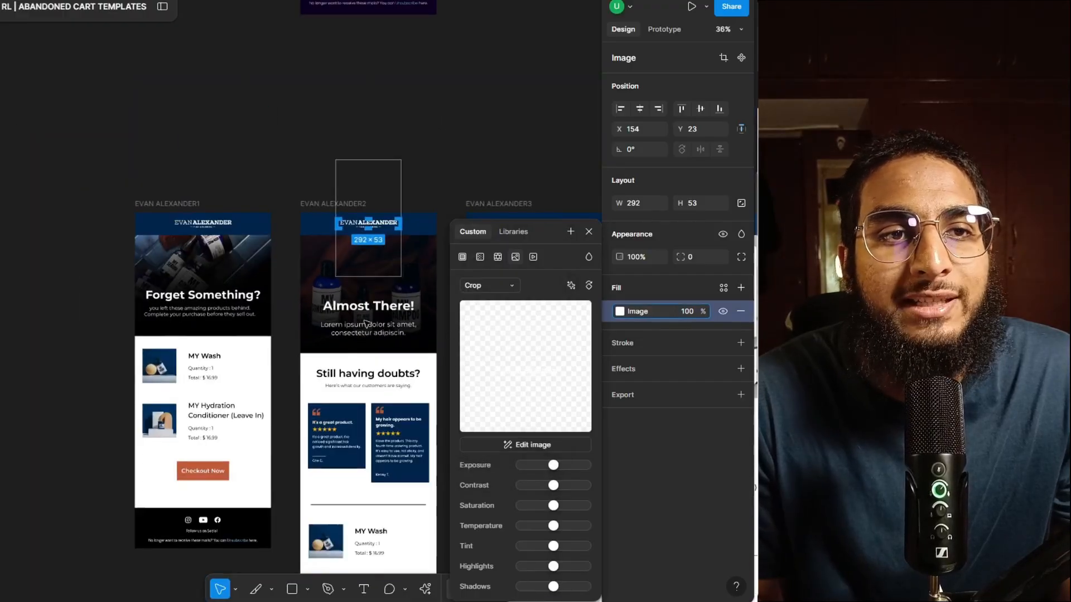
double_click(362, 311)
click(366, 333)
click(210, 297)
click(157, 262)
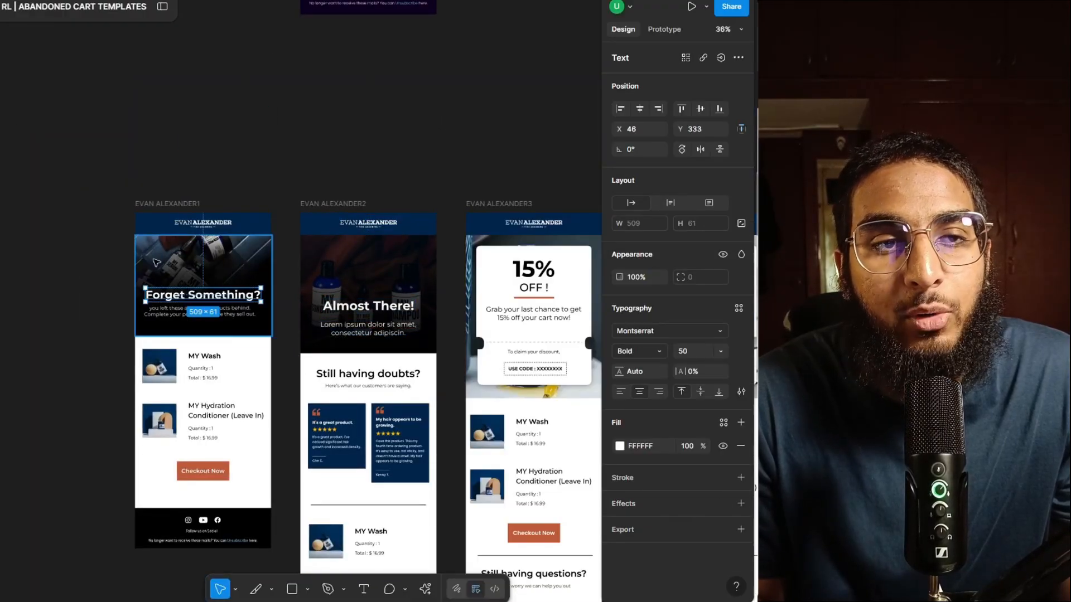
click(151, 195)
- Draw a 600 × 356 slice over the logo and "Your Cart Misses You" section of the first ilapothecary email
scroll(341, 362, down, 5)
scroll(371, 371, up, 4)
scroll(490, 399, down, 9)
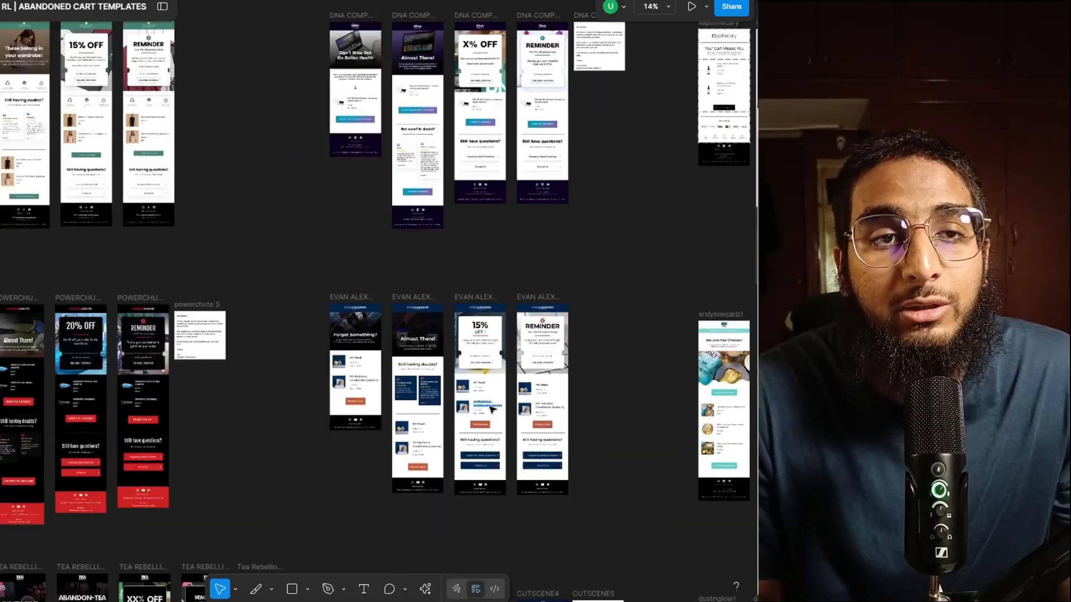
scroll(602, 268, up, 12)
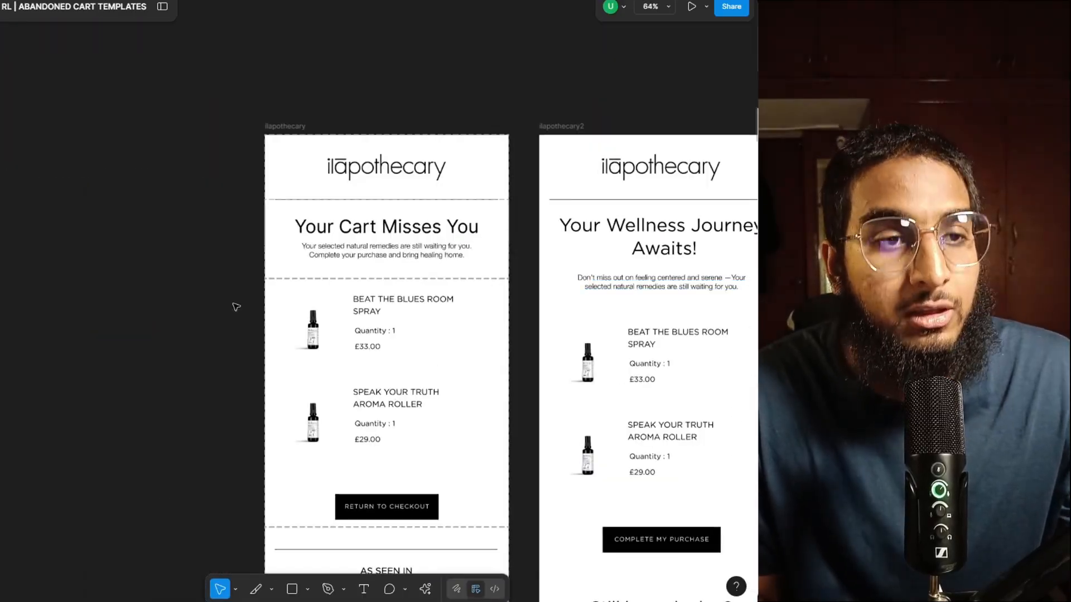
scroll(221, 318, up, 1)
scroll(215, 313, up, 3)
scroll(137, 284, down, 2)
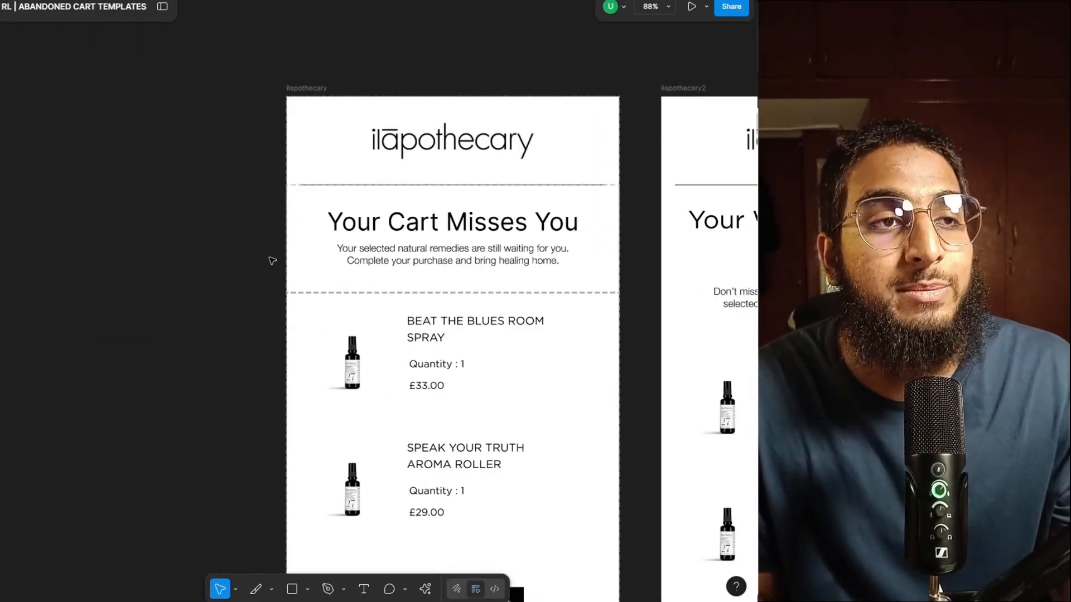
key(shift+p)
drag(287, 99, 619, 294)
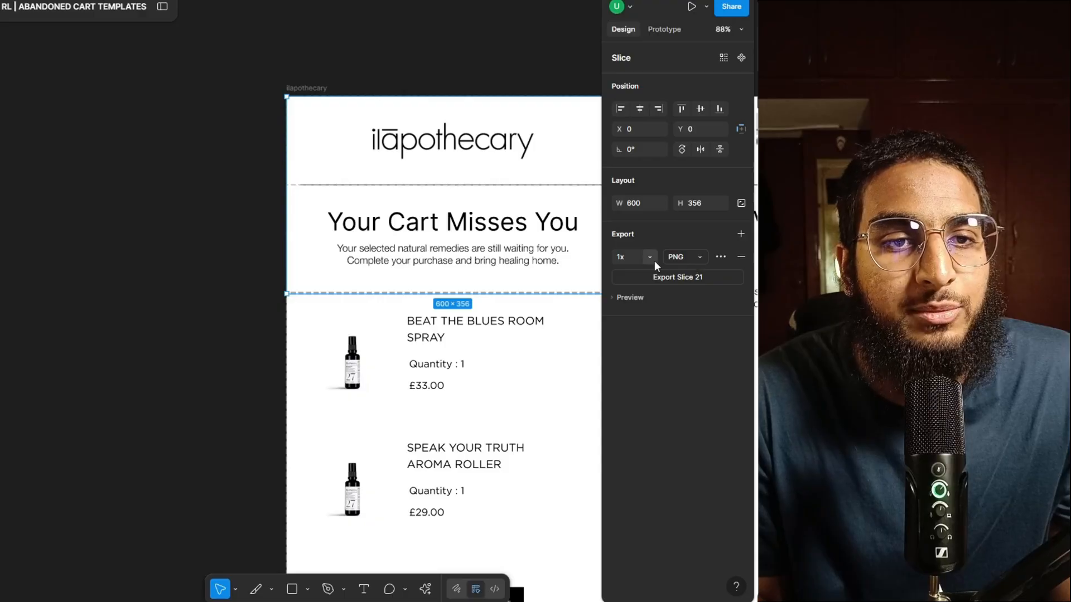
- Export the slice as a 2x PNG named Slice 21, replacing the existing file
click(651, 258)
click(643, 288)
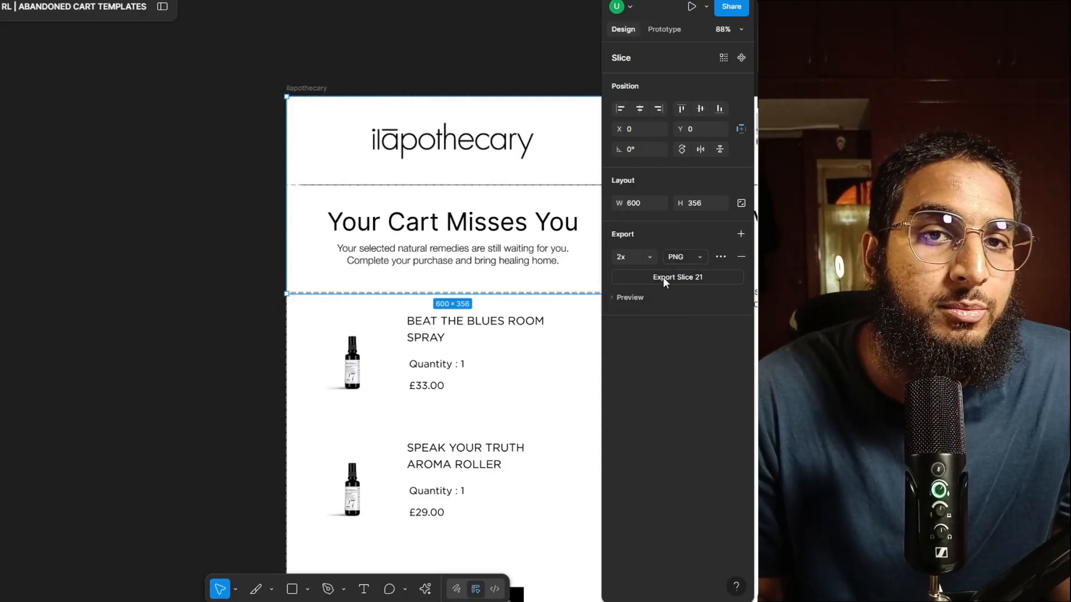
click(663, 278)
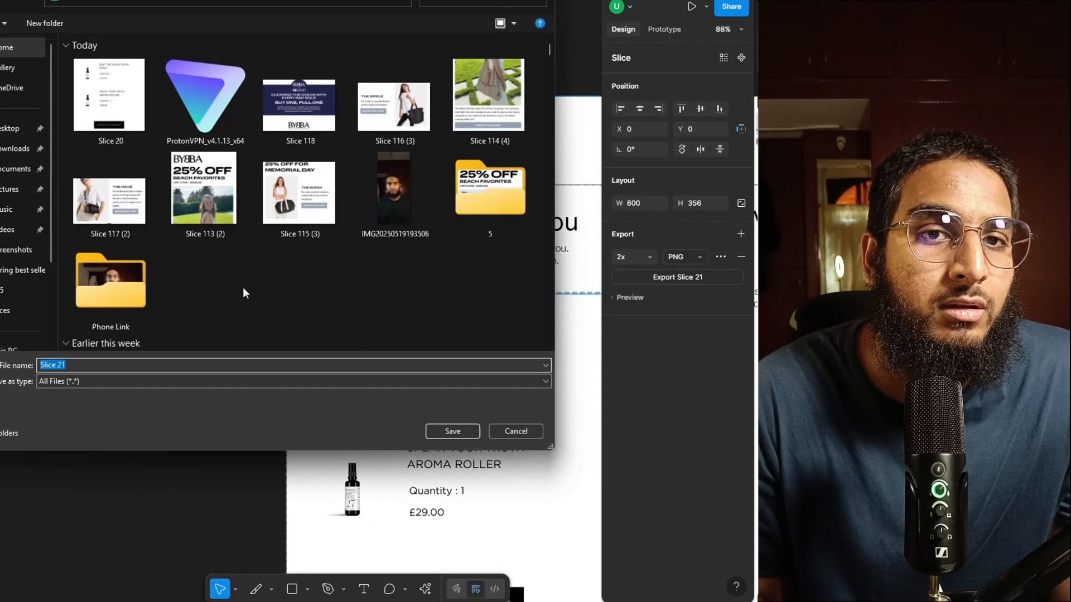
click(441, 427)
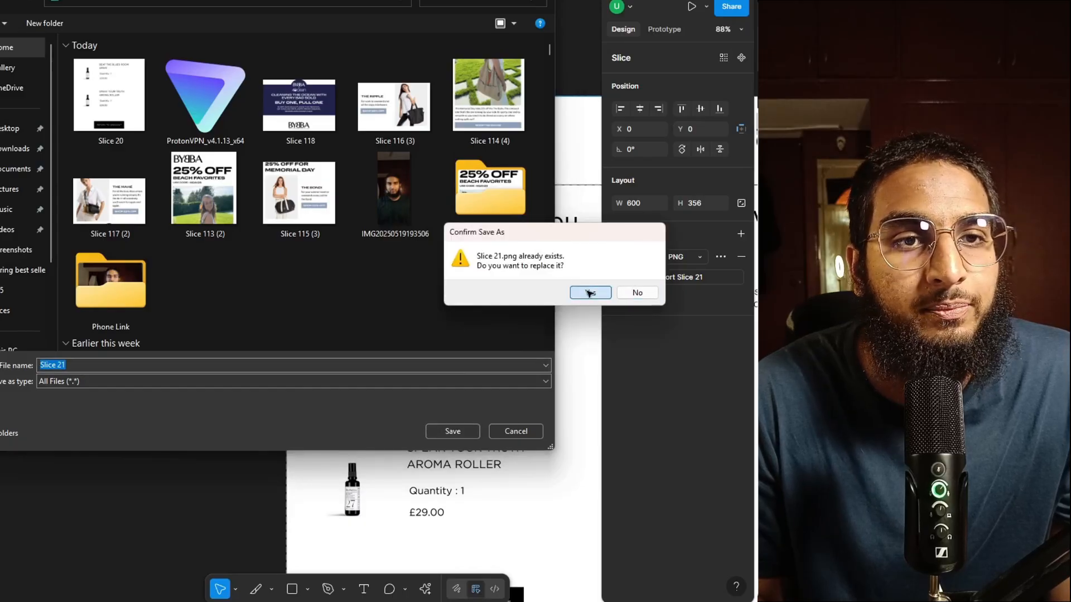
click(589, 293)
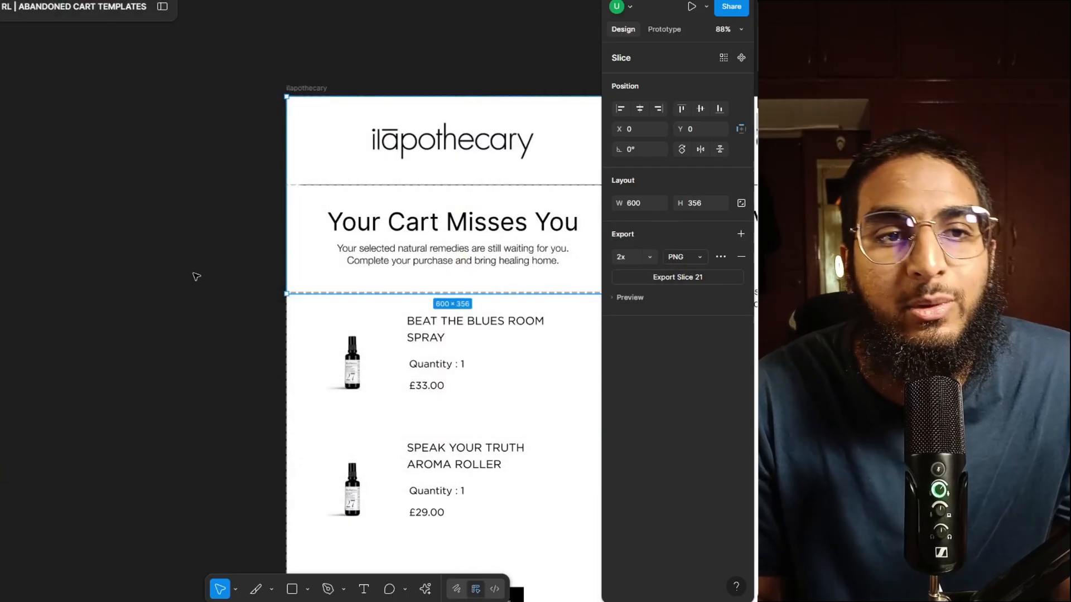
click(206, 290)
scroll(179, 259, down, 5)
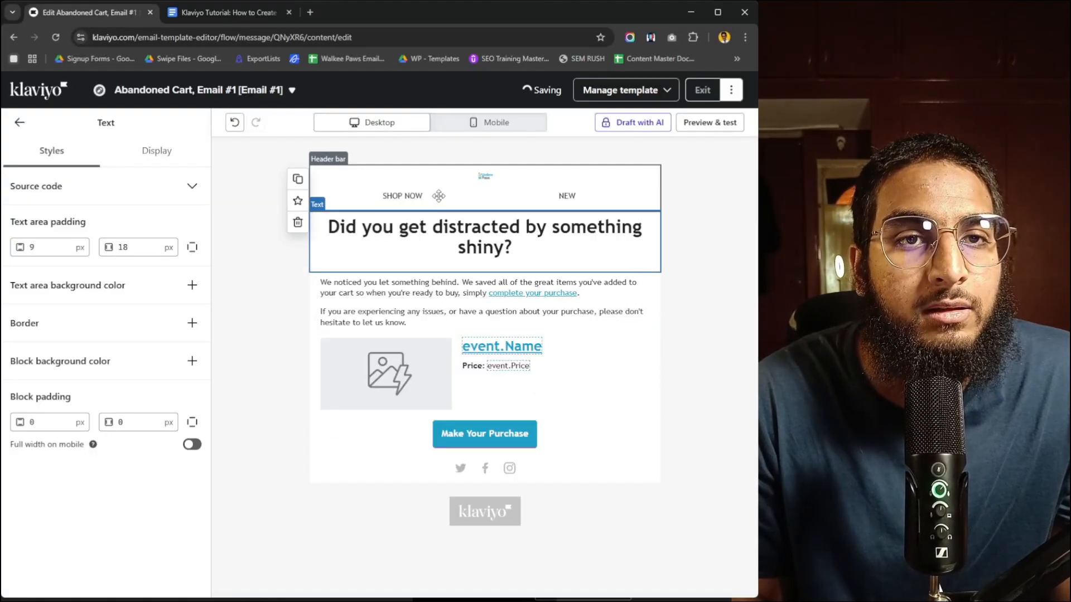
- Delete the header bar, the heading and the body text from the Klaviyo email
click(437, 196)
click(298, 221)
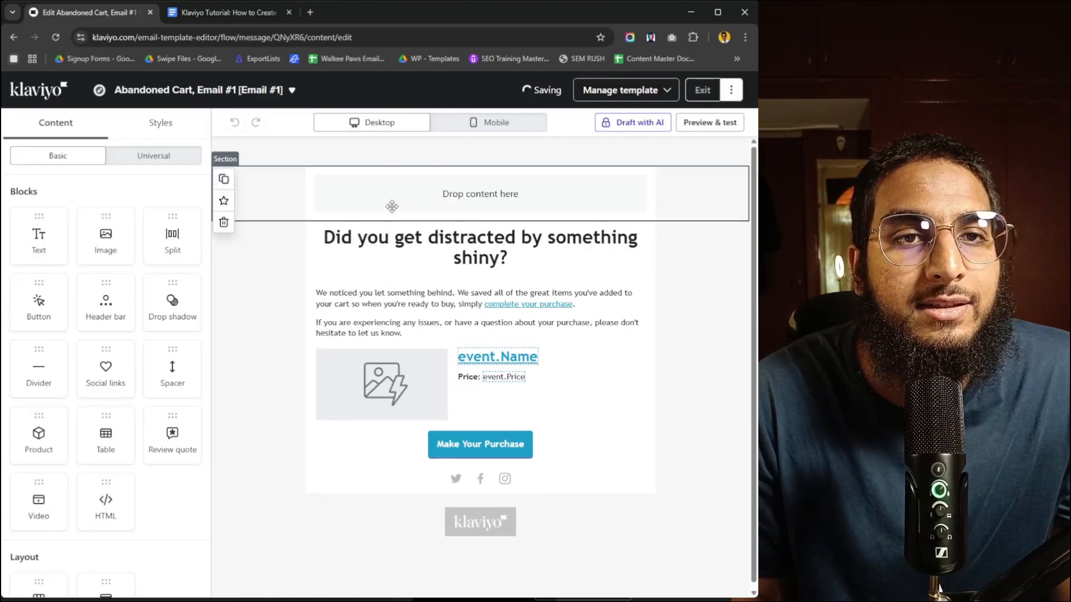
click(293, 300)
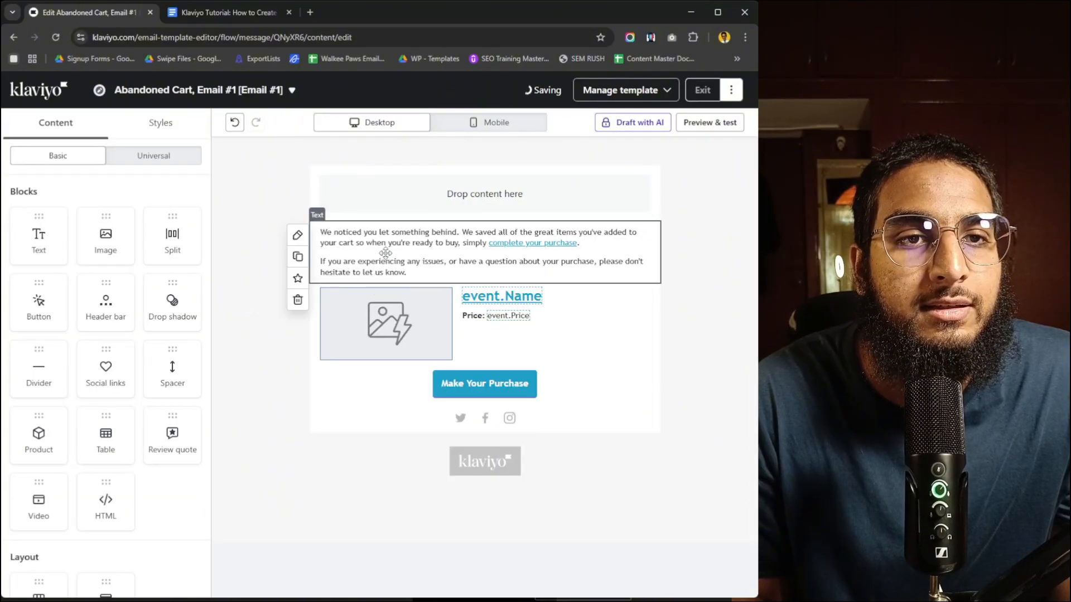
click(299, 299)
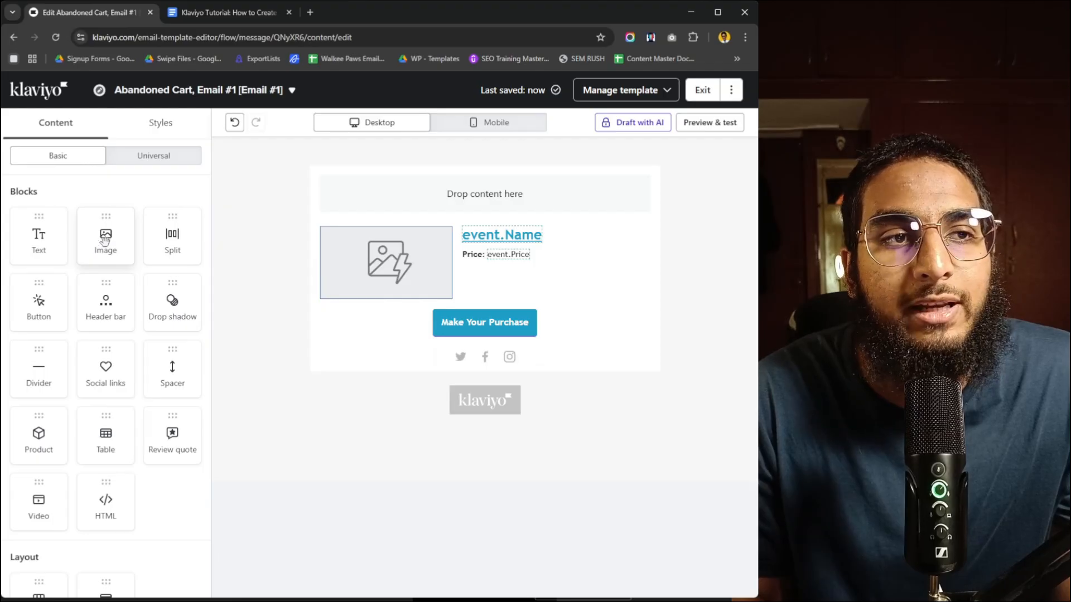
- Add an image block in the empty top section and upload the compressed version of Slice 17.png into it
drag(349, 217, 350, 212)
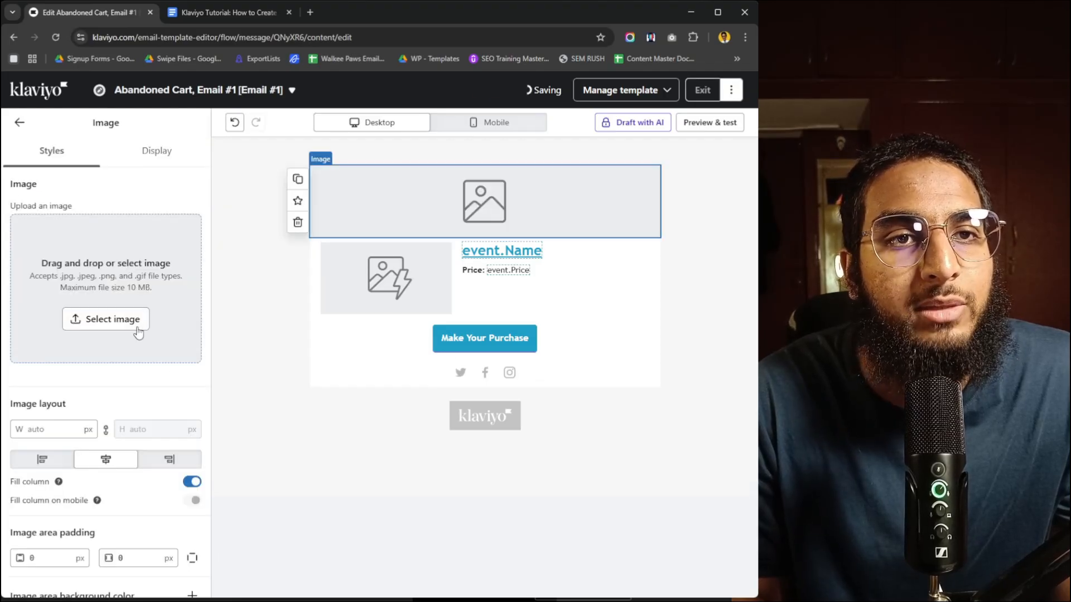
click(114, 319)
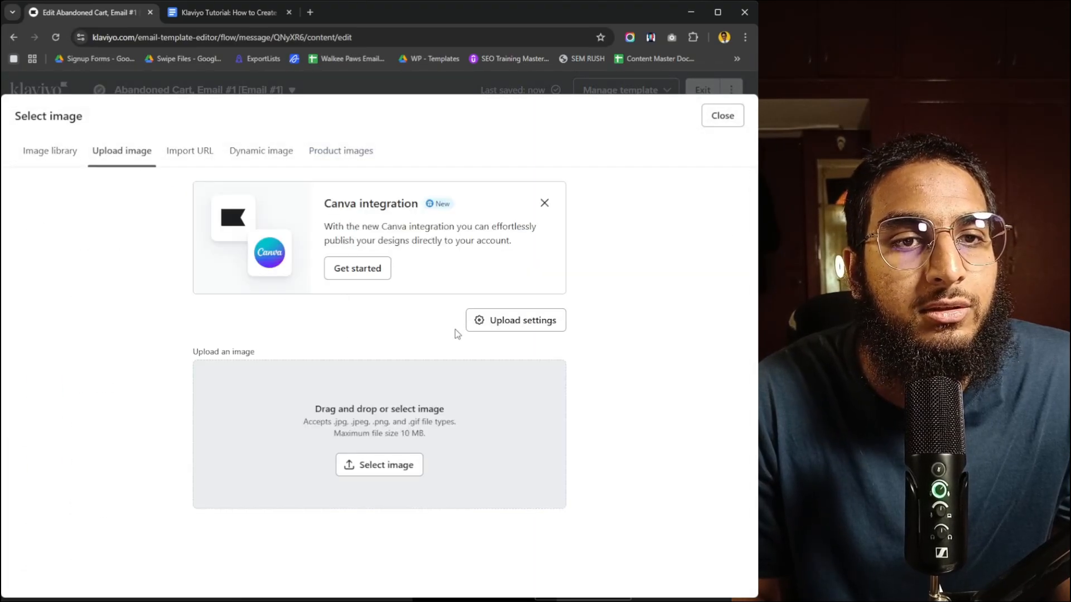
click(50, 152)
click(122, 152)
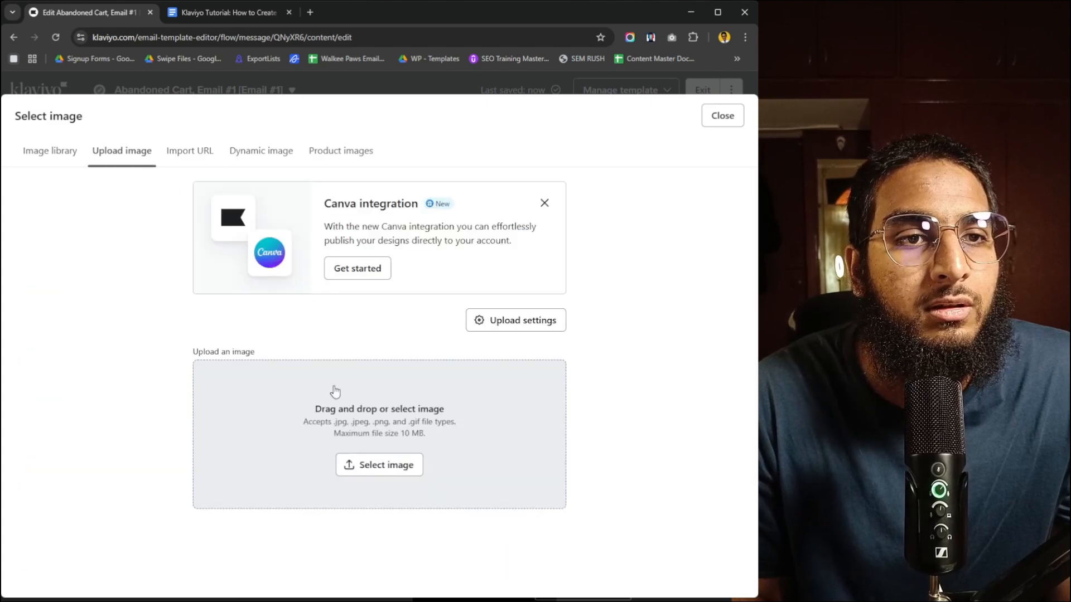
double_click(246, 306)
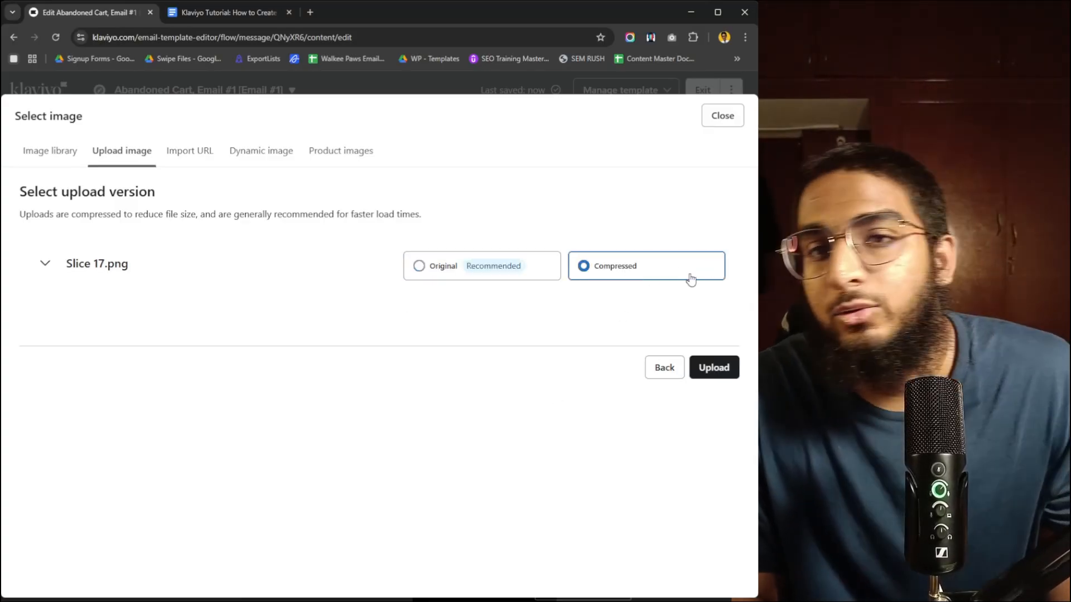
click(717, 370)
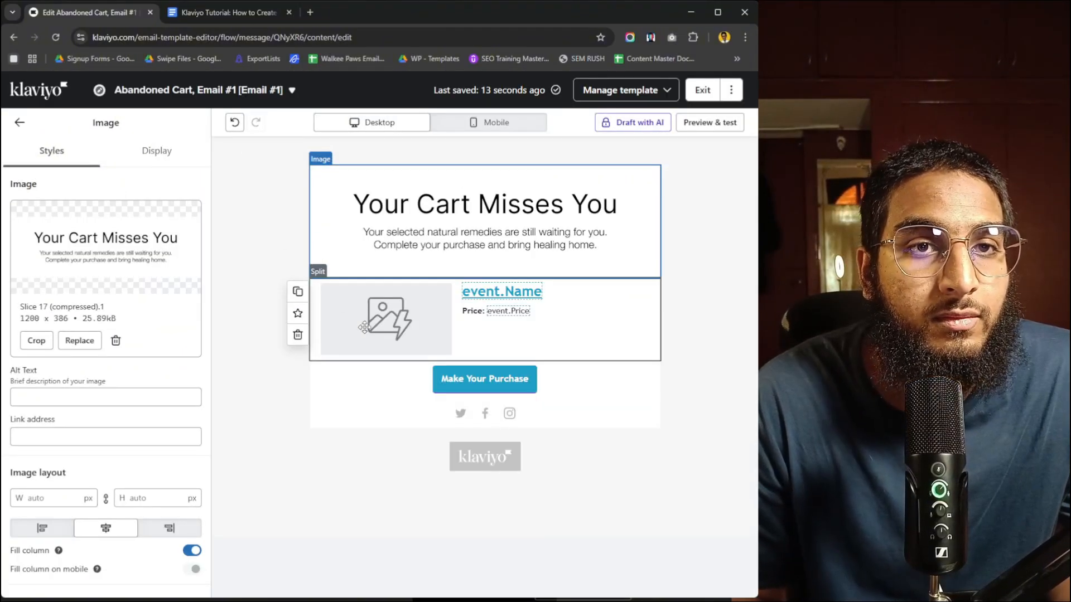
- Duplicate the "Your Cart Misses You" image block and replace the copy's image with the compressed version of Slice 18.png
click(296, 180)
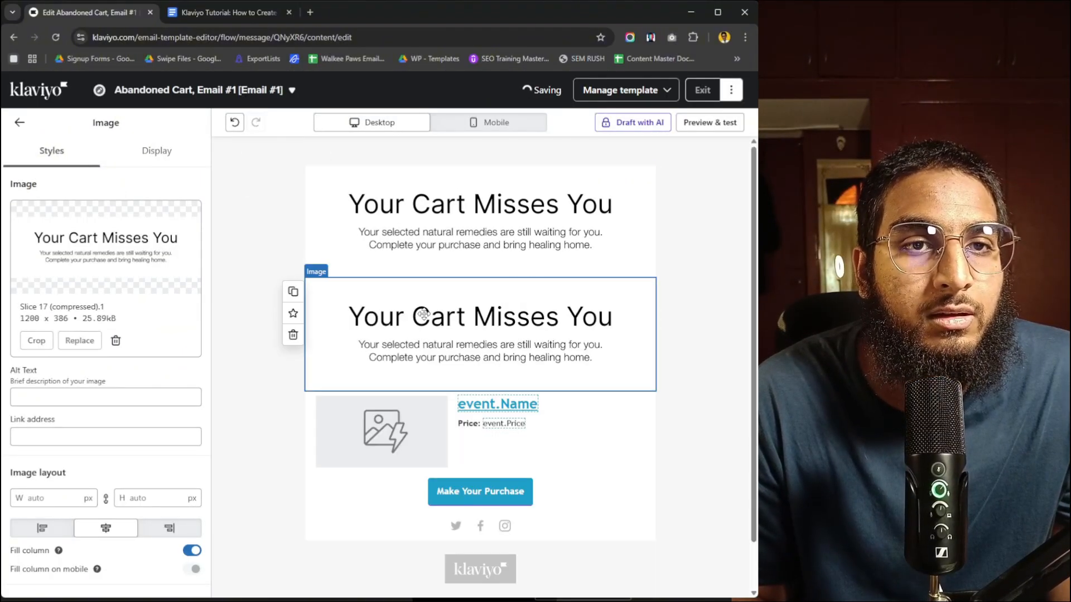
click(83, 335)
click(122, 151)
click(379, 465)
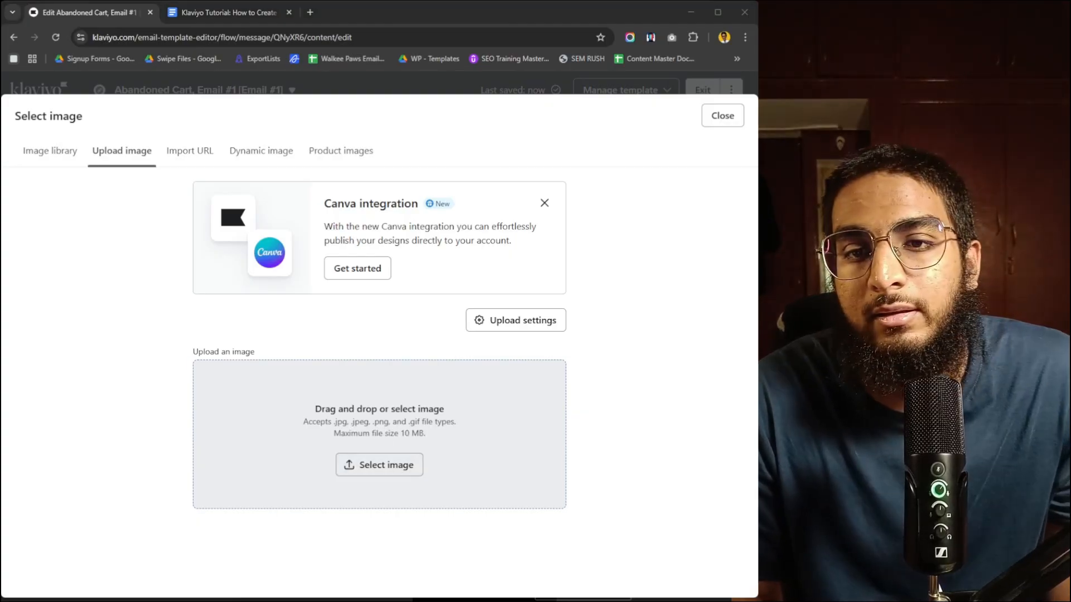
click(491, 430)
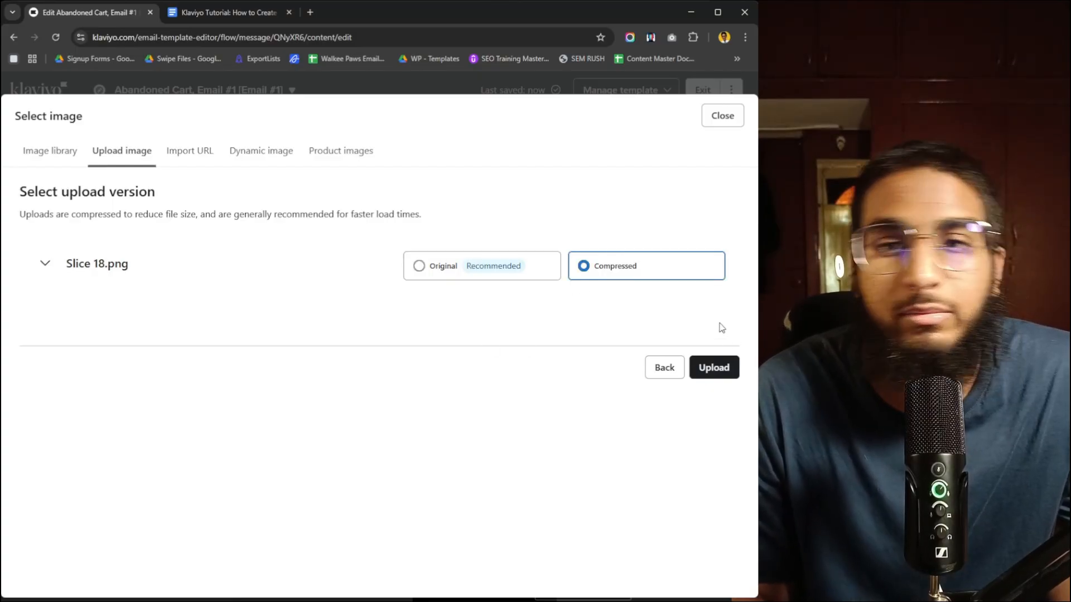
click(712, 369)
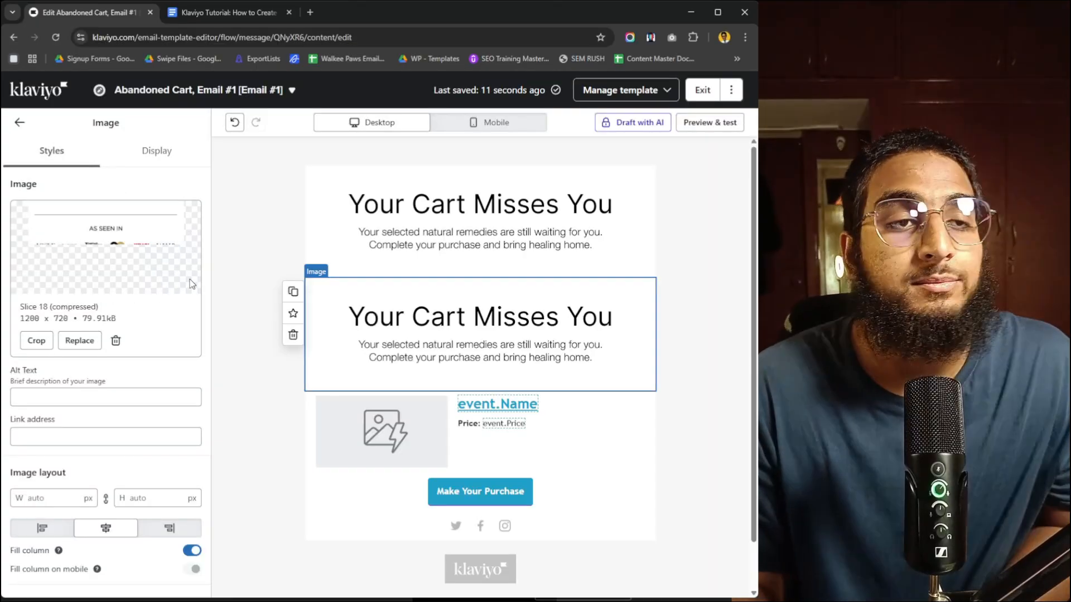
- Move the "As Seen In" image below the dynamic product block and the Make Your Purchase button above that image
scroll(321, 365, down, 3)
drag(369, 304, 446, 558)
drag(445, 471, 454, 401)
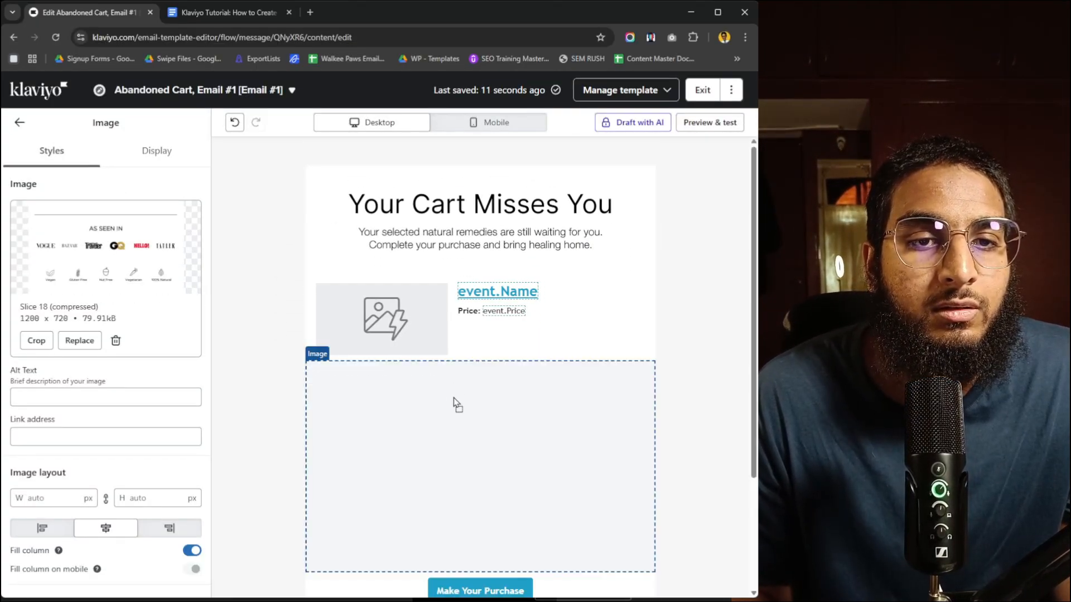
drag(462, 491, 462, 492)
scroll(424, 458, down, 3)
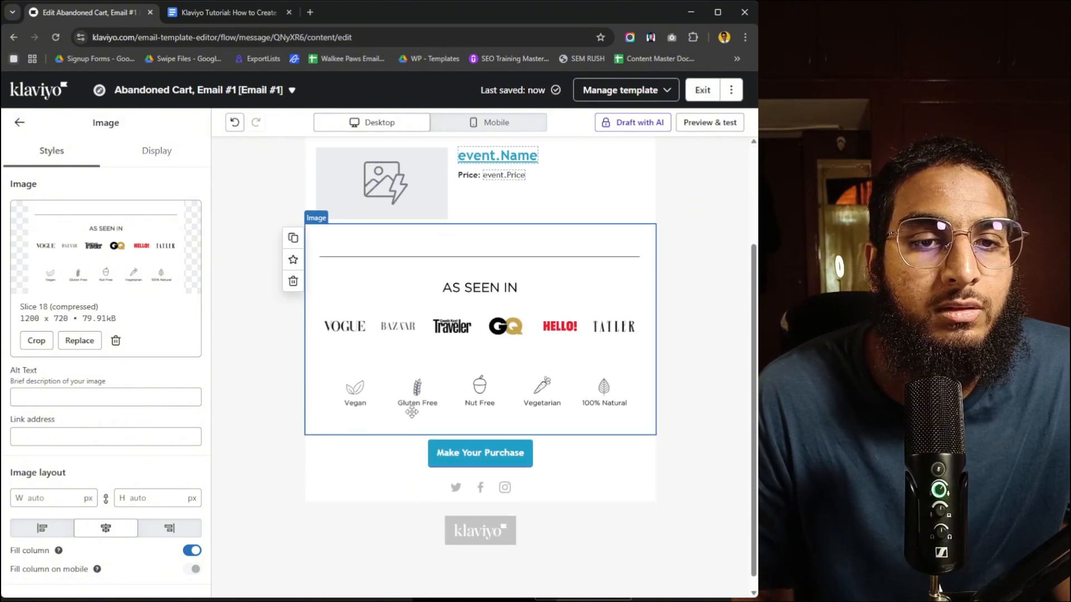
drag(375, 452, 352, 286)
- Switch to the Figma templates and review the layouts of the ilapothecary email designs
scroll(370, 461, up, 3)
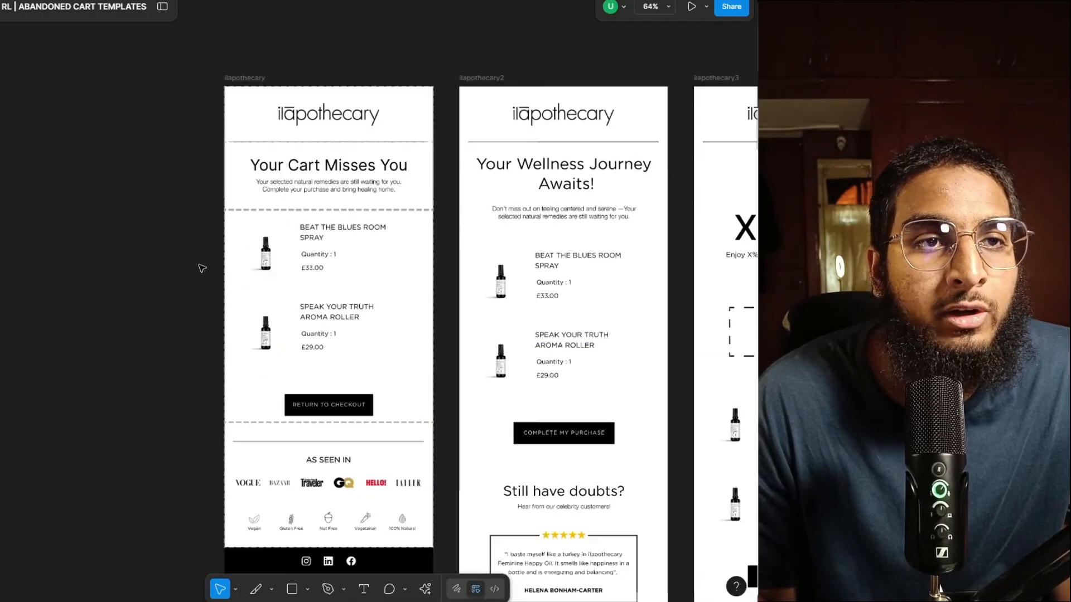
scroll(202, 269, down, 3)
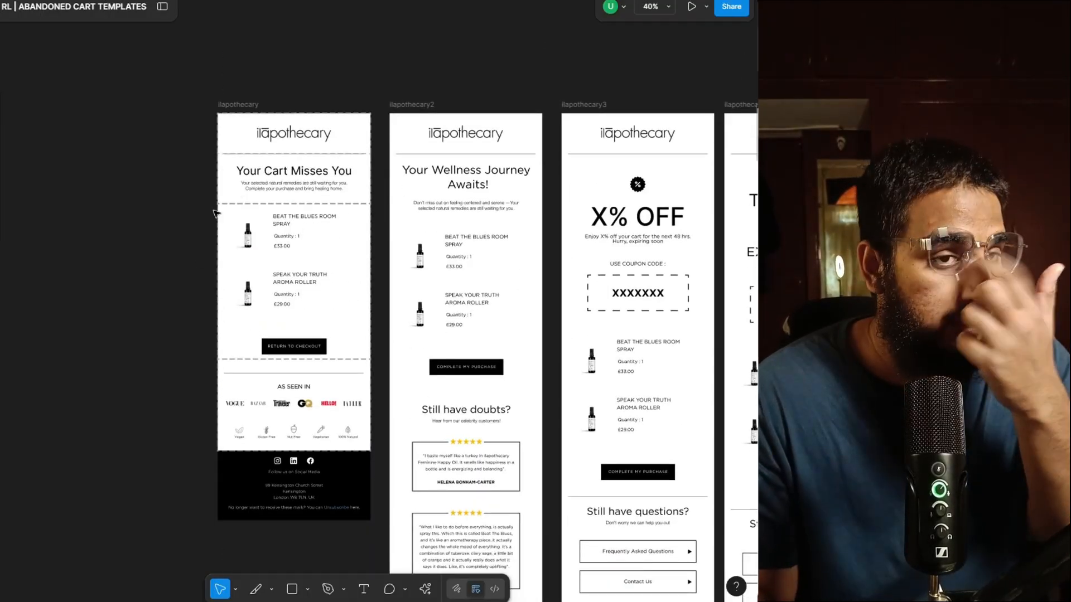
scroll(267, 273, up, 3)
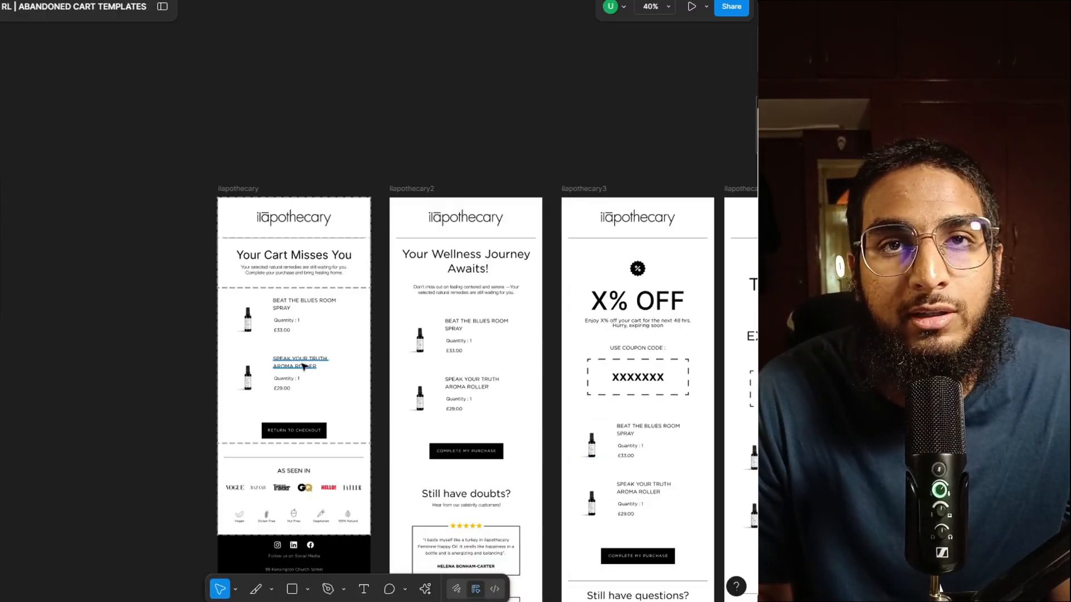
- Set the Make Your Purchase button's background colour to black (000000) and clear its corner radius value
scroll(313, 335, down, 3)
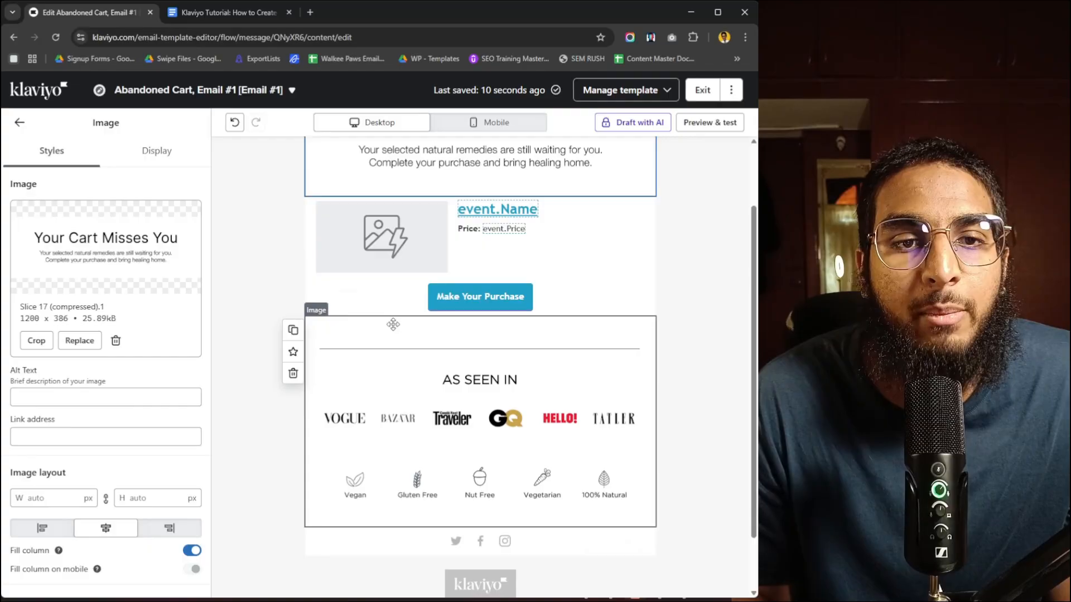
scroll(502, 357, up, 2)
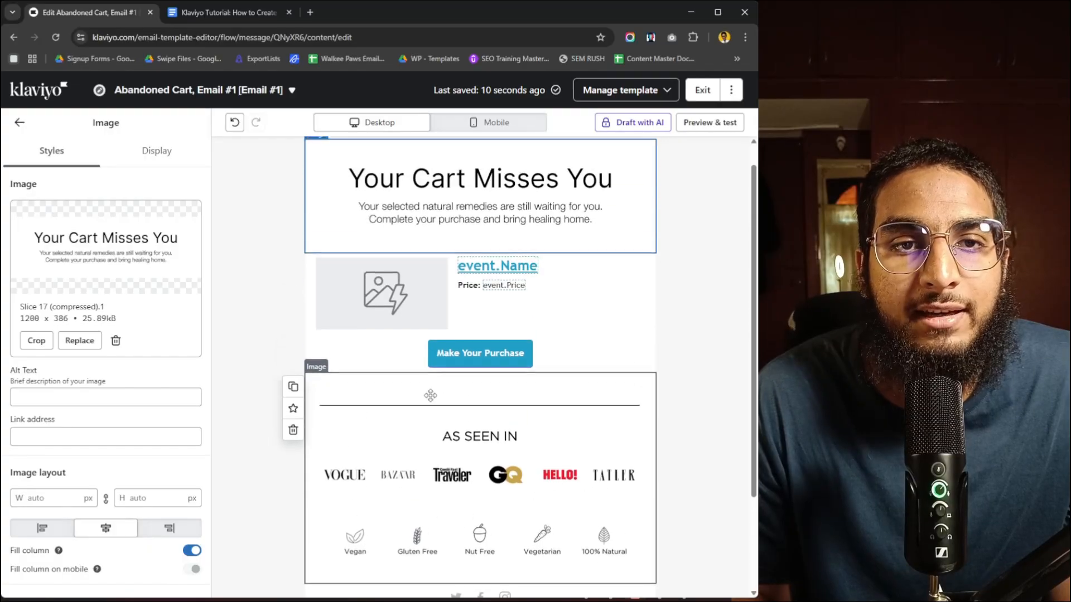
click(512, 358)
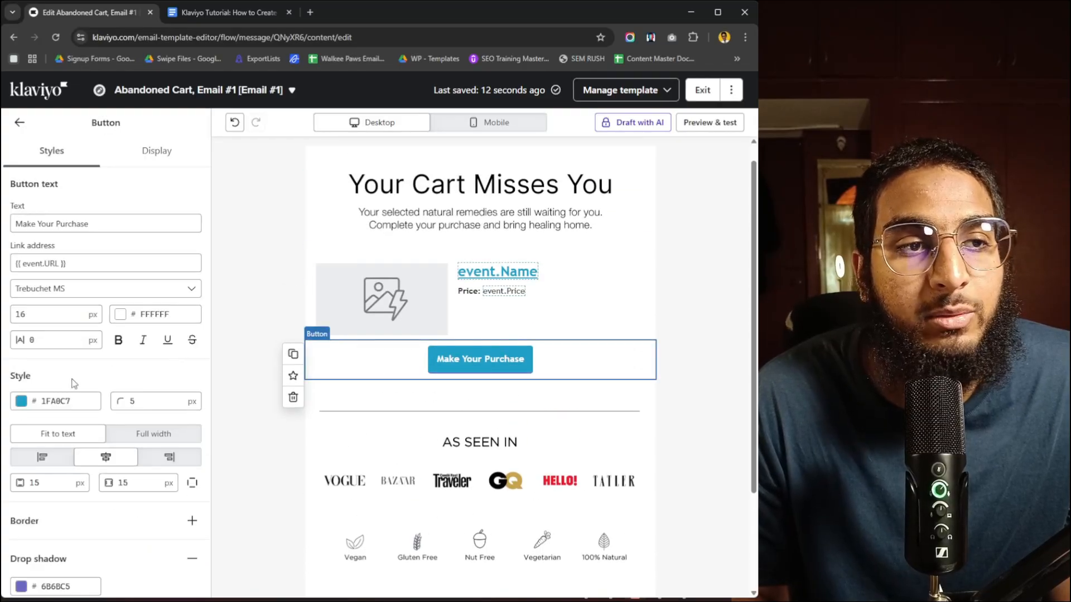
click(21, 402)
drag(58, 244, 17, 290)
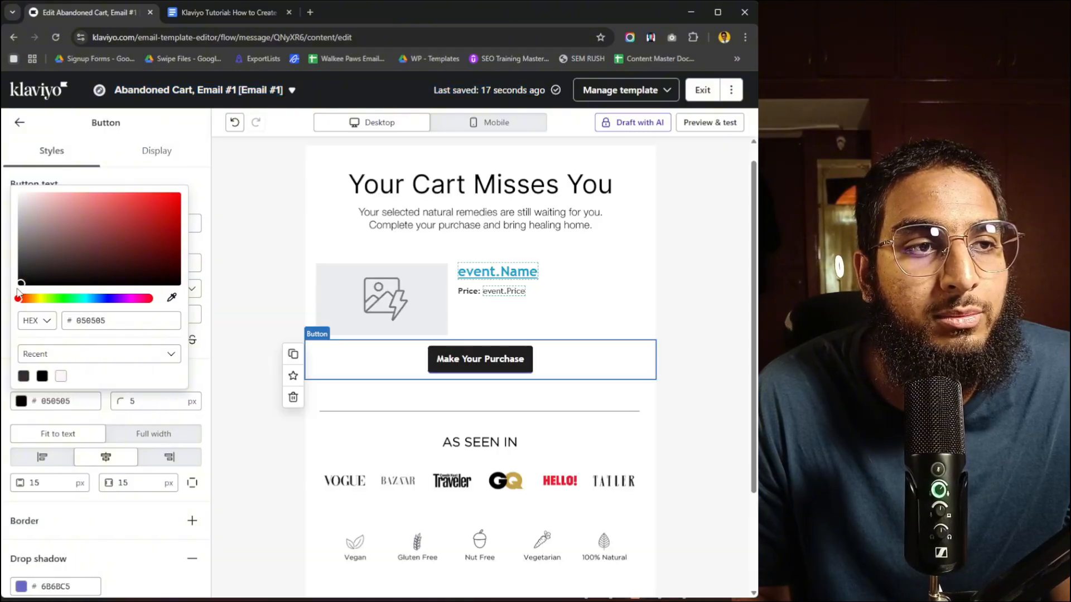
click(169, 533)
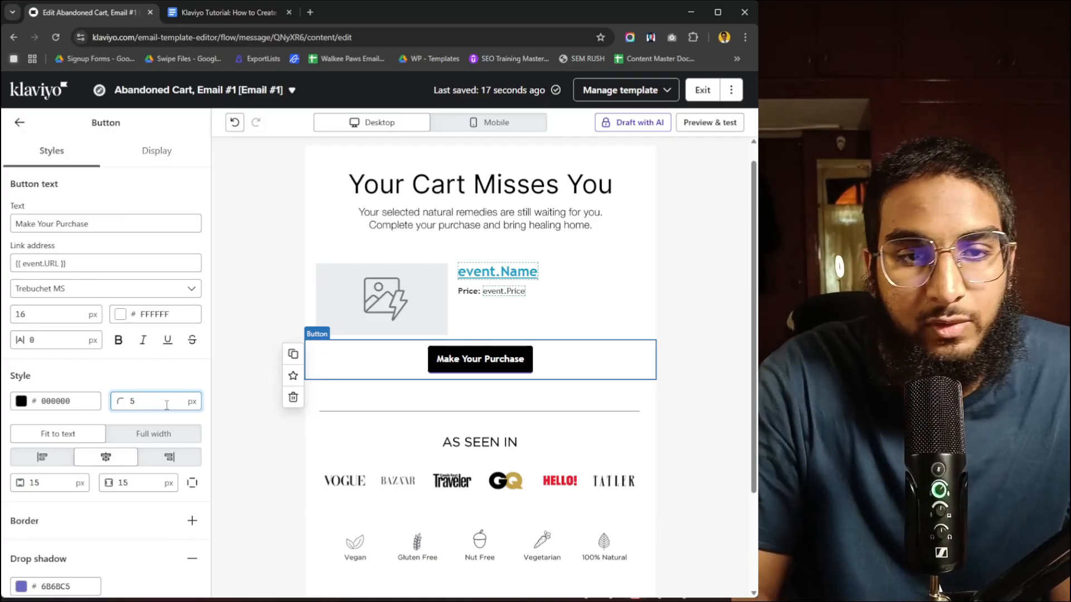
key(BackSpace)
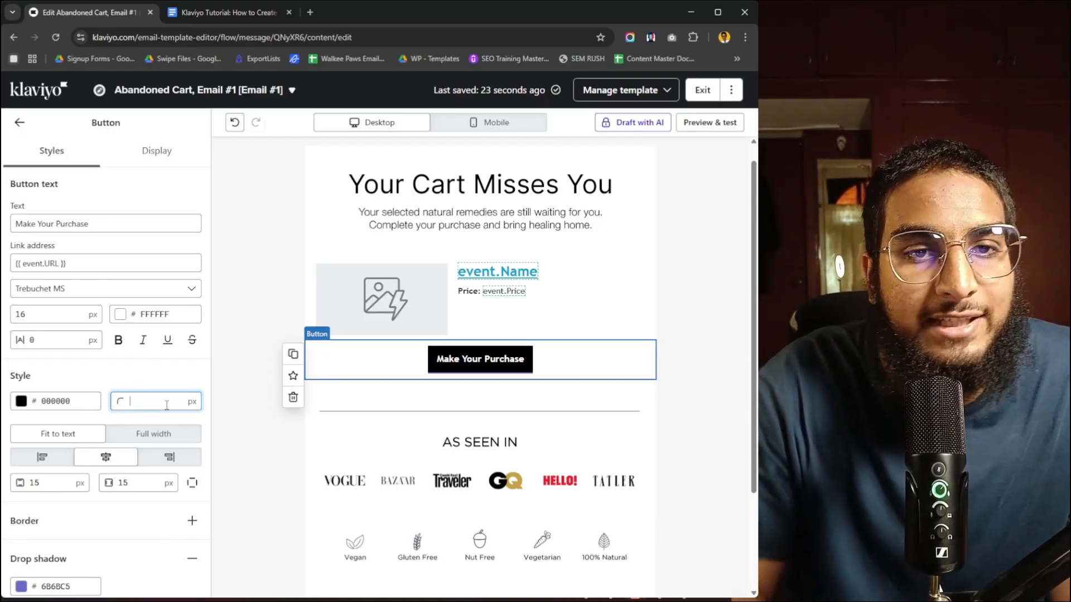
click(419, 376)
- Switch the email to the mobile preview and check how the product block, button and images stack
scroll(479, 279, down, 2)
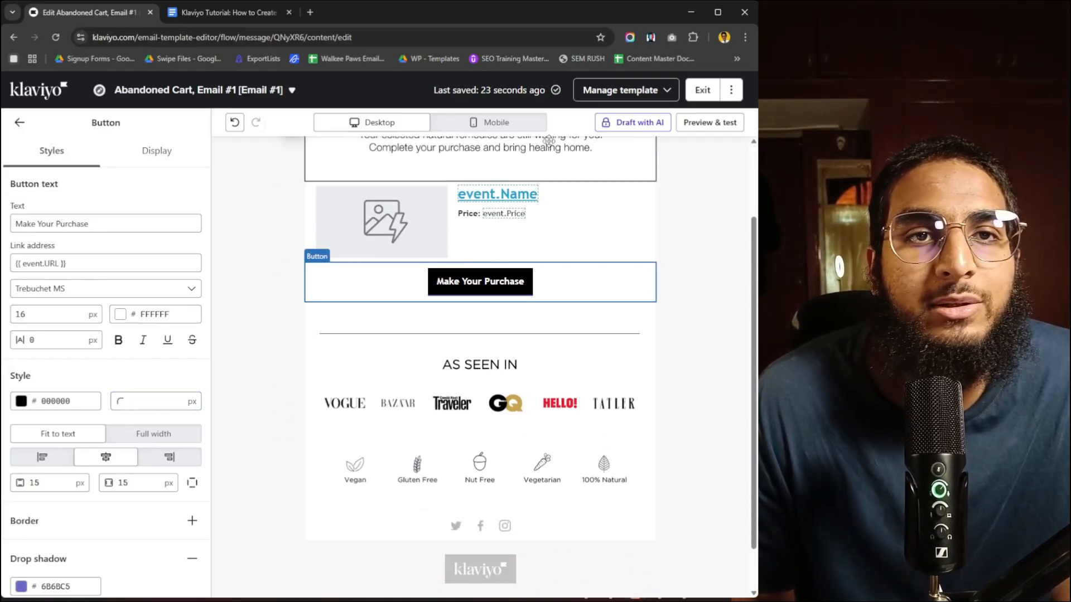
click(517, 125)
scroll(519, 290, up, 1)
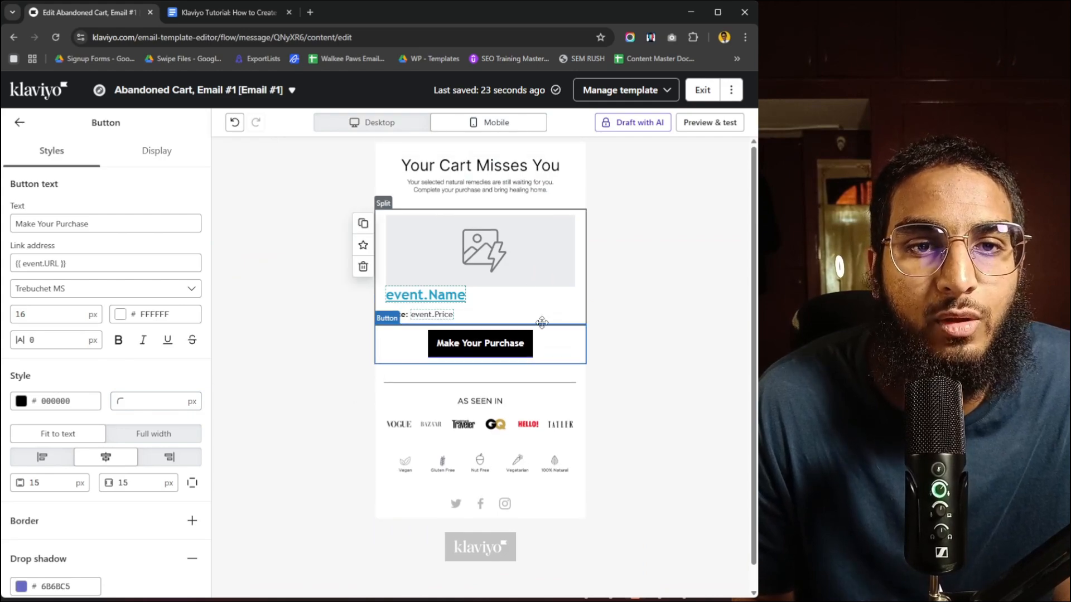
click(619, 321)
click(525, 471)
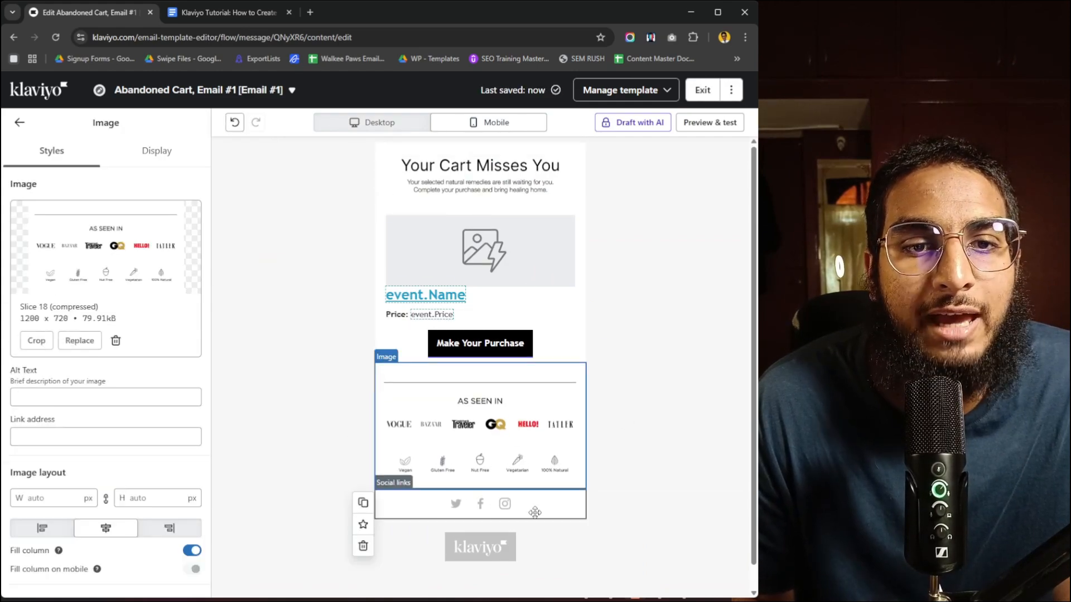
- Add the universal RL | Footer section below the social links block at the end of the email
click(501, 506)
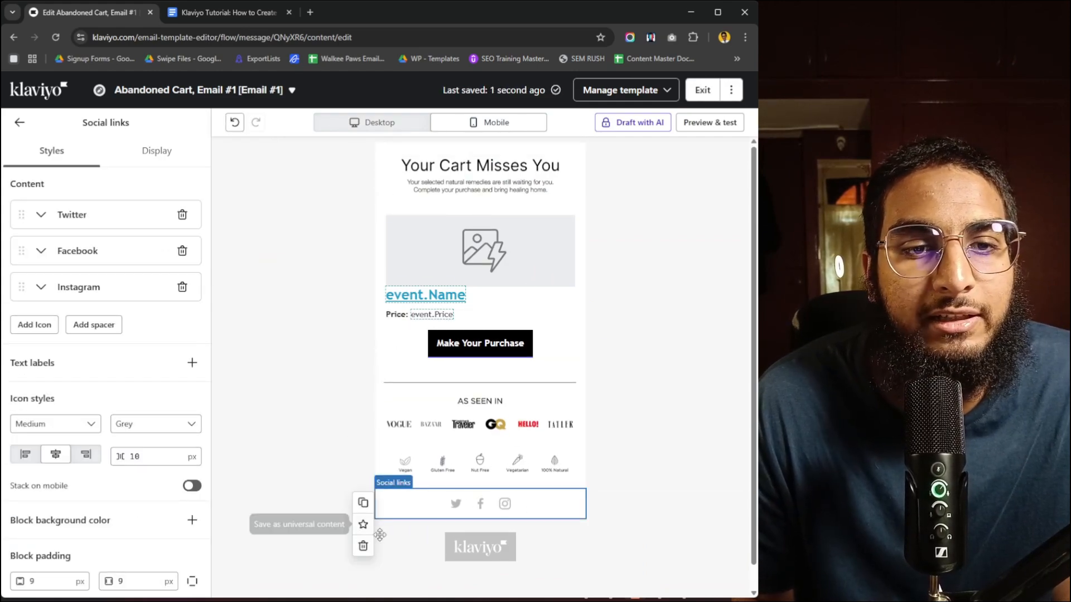
click(20, 121)
click(154, 157)
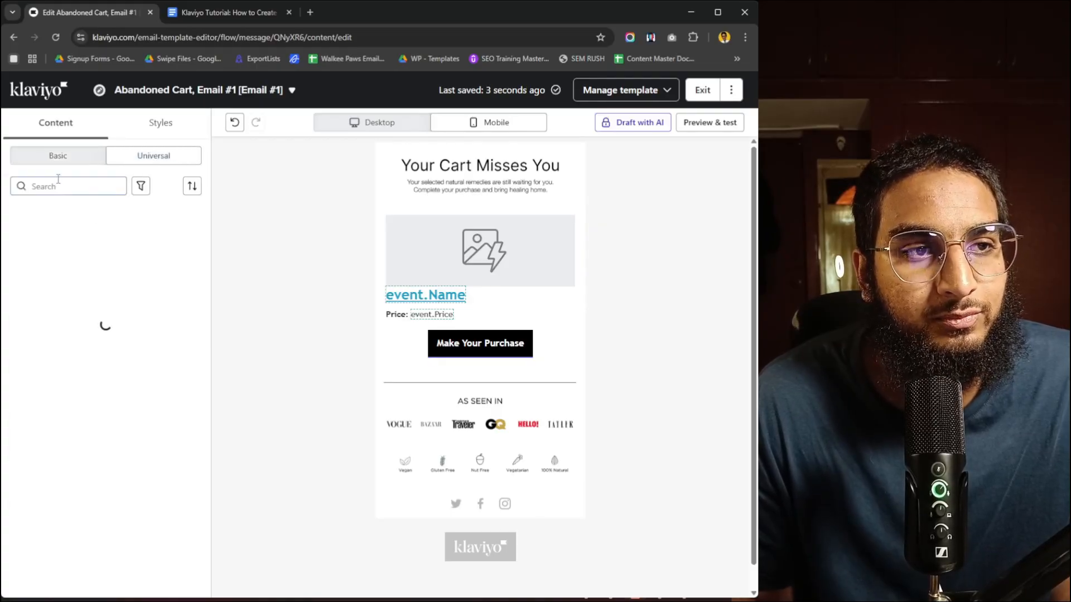
scroll(458, 525, down, 1)
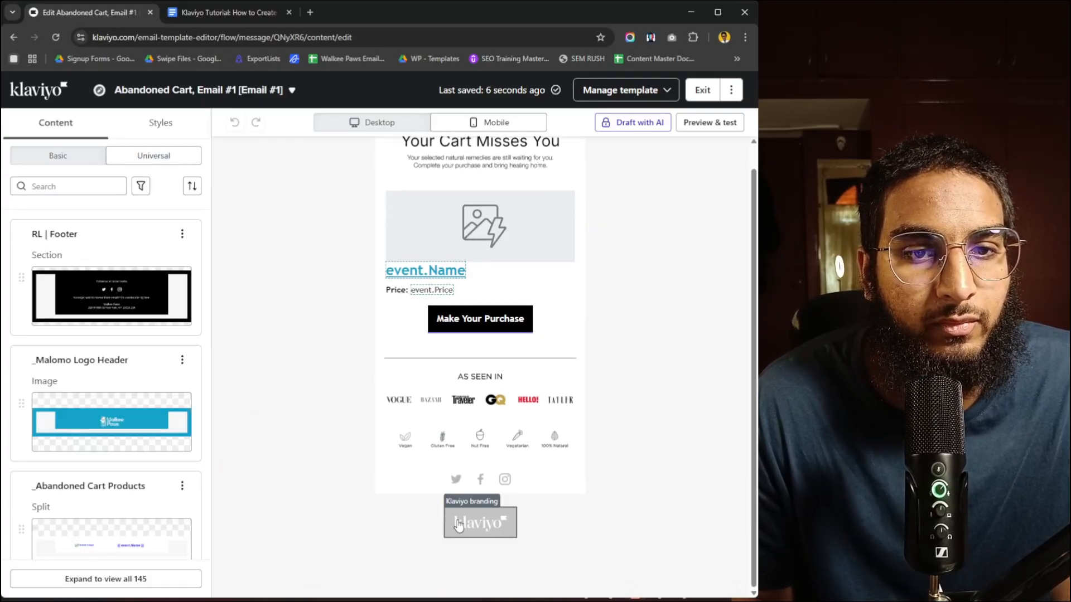
scroll(552, 478, down, 2)
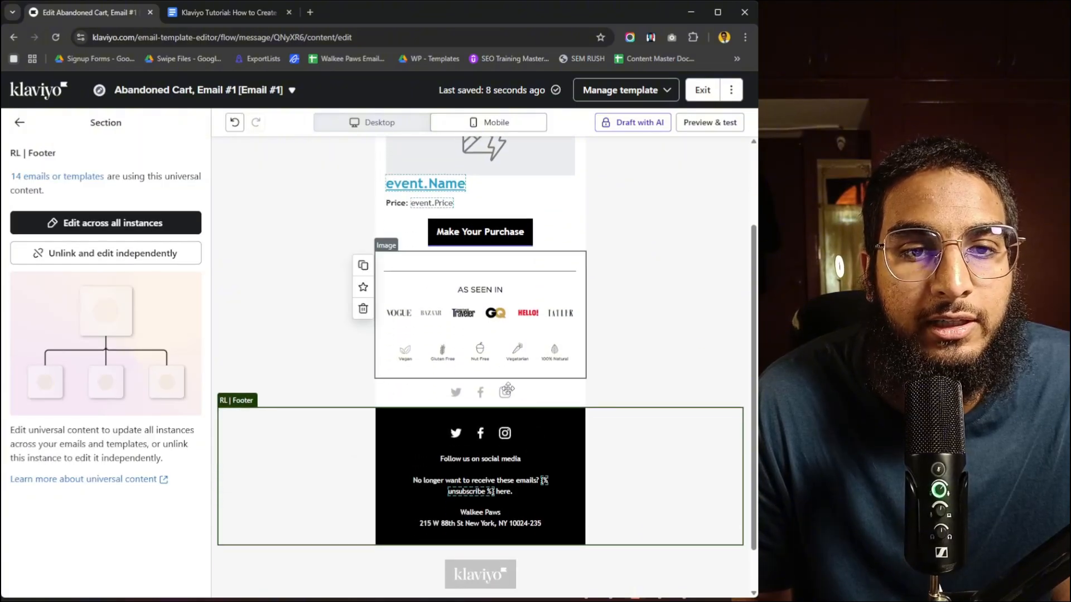
- Delete the grey social links block and the empty section left above the black footer
click(502, 392)
click(364, 433)
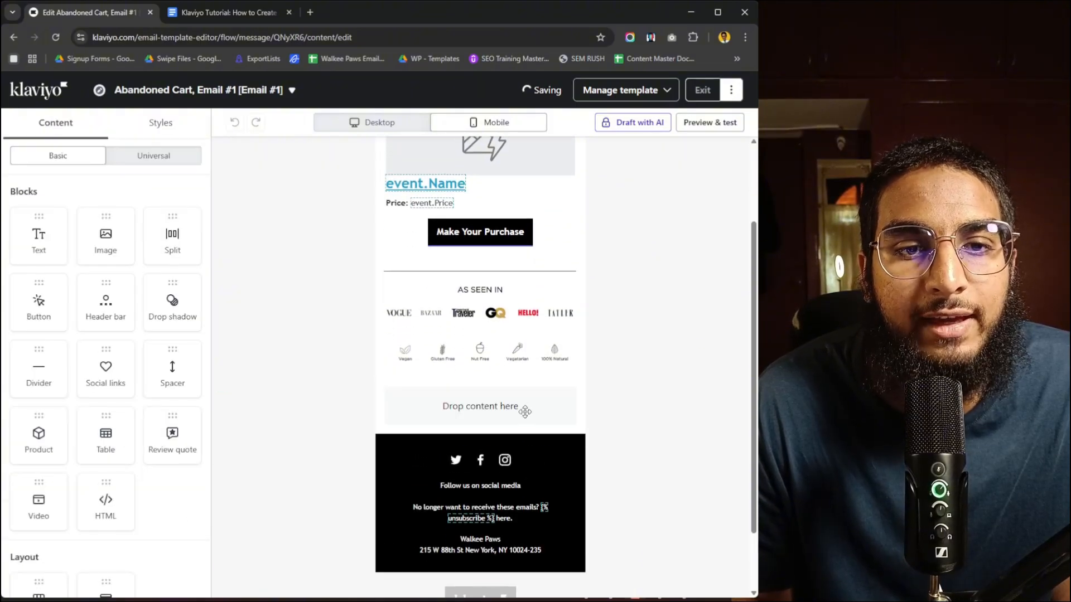
click(392, 365)
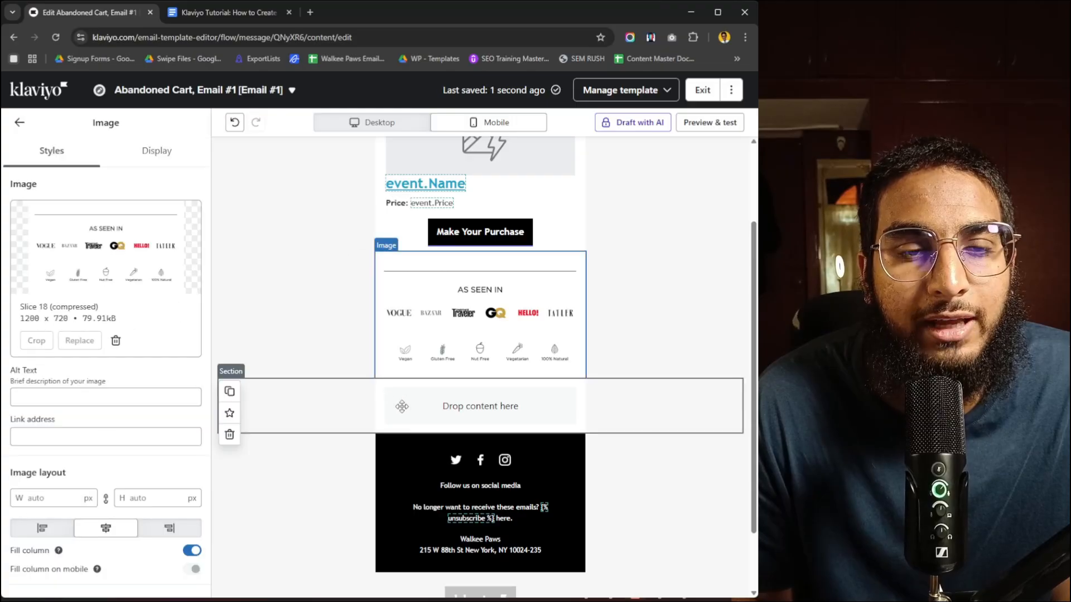
click(422, 408)
click(231, 434)
- Change the event.Name product title in the dynamic product block to black text
scroll(433, 479, up, 2)
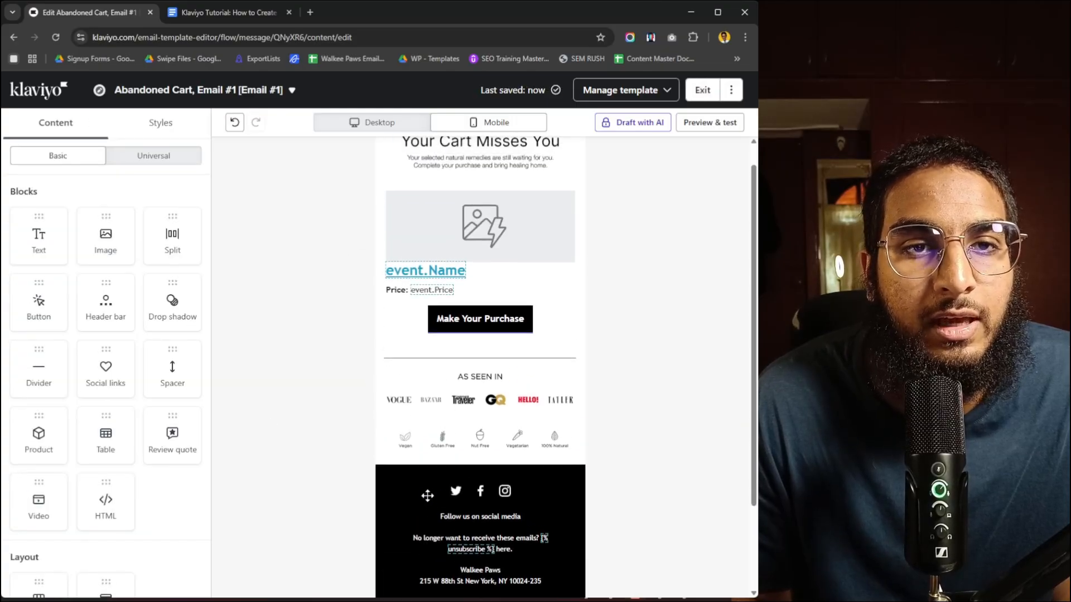
click(430, 298)
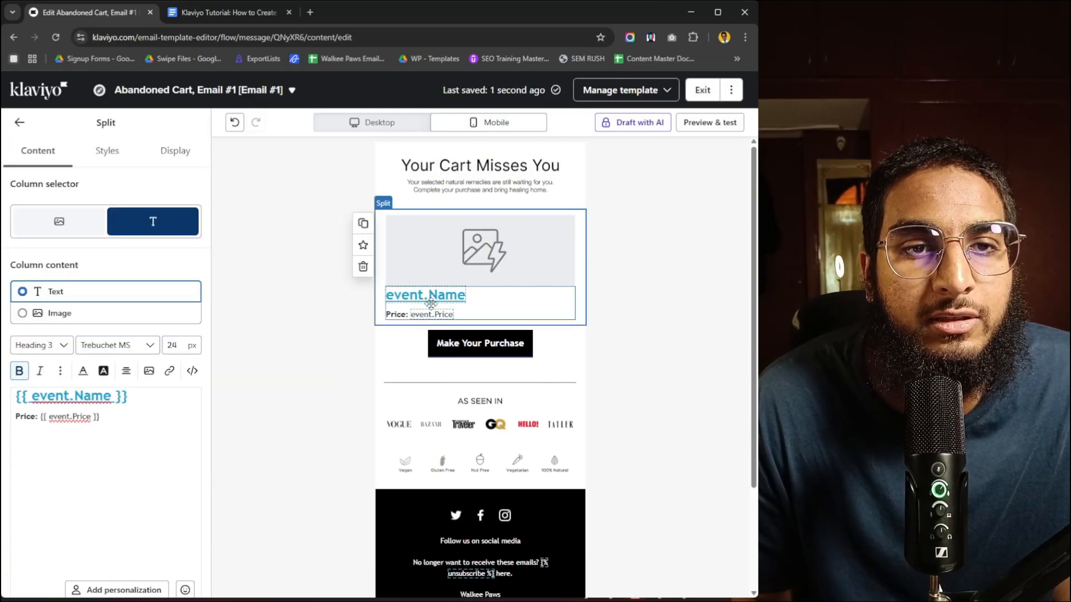
click(82, 373)
click(47, 478)
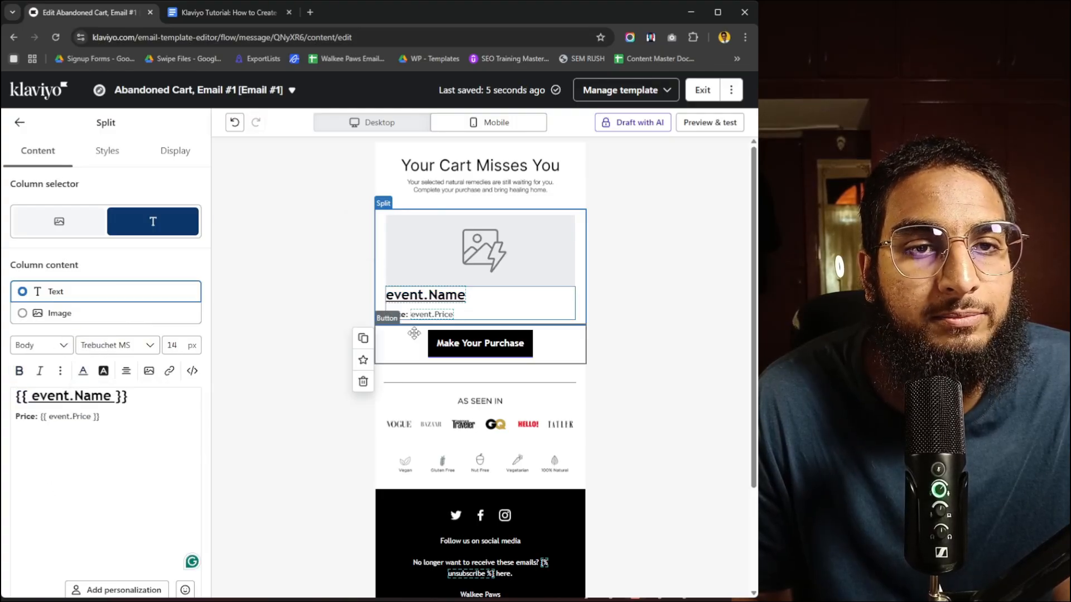
- Check the email in the desktop preview, then exit the template editor and the email's content page back to the flow
click(405, 122)
scroll(420, 314, down, 2)
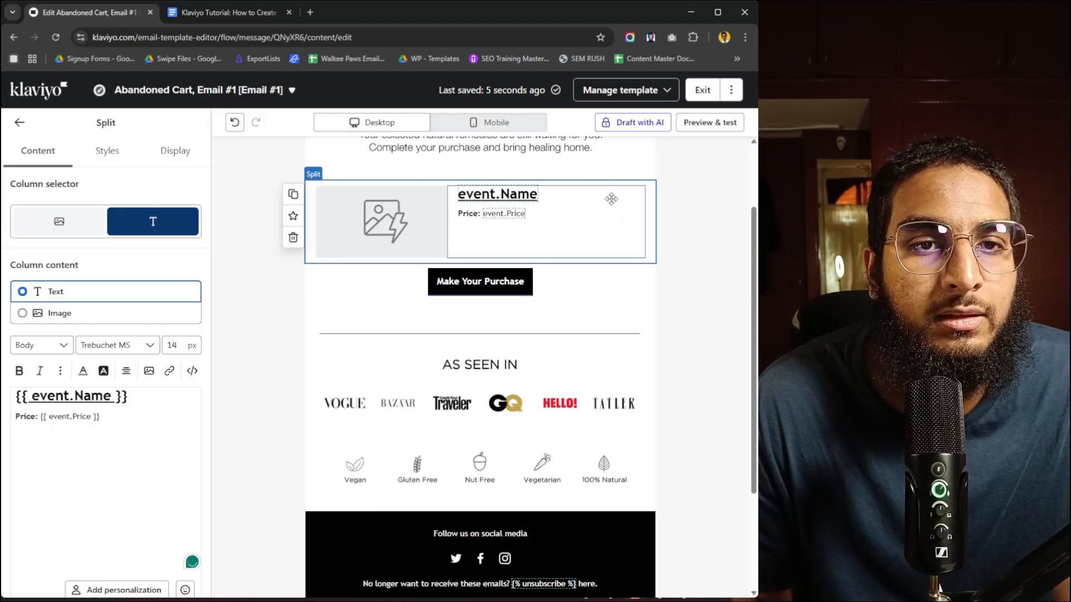
scroll(435, 340, up, 1)
scroll(449, 367, down, 1)
scroll(449, 367, down, 1)
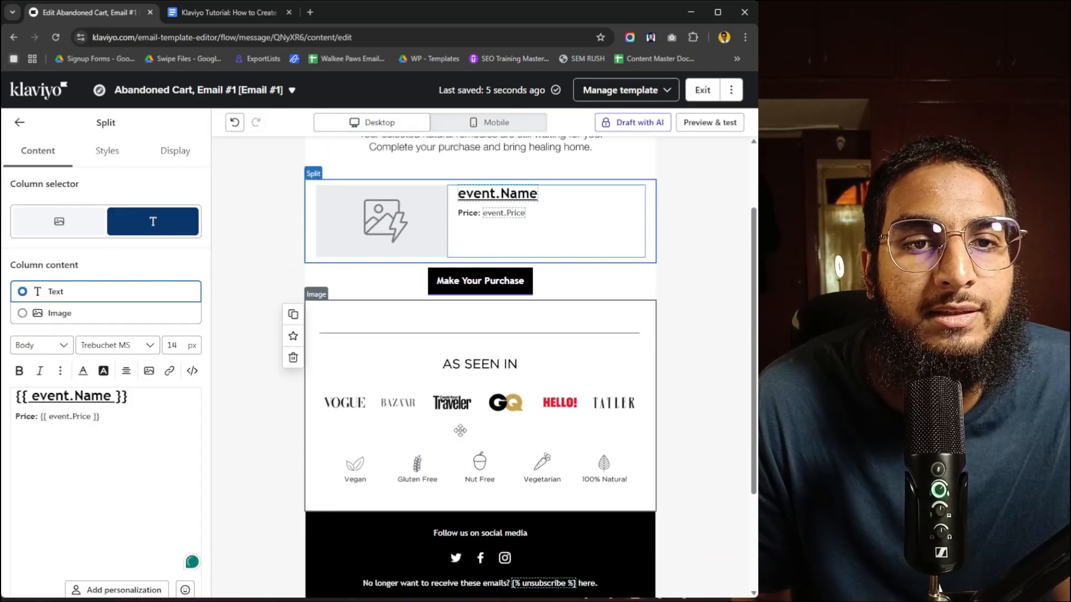
scroll(449, 367, up, 2)
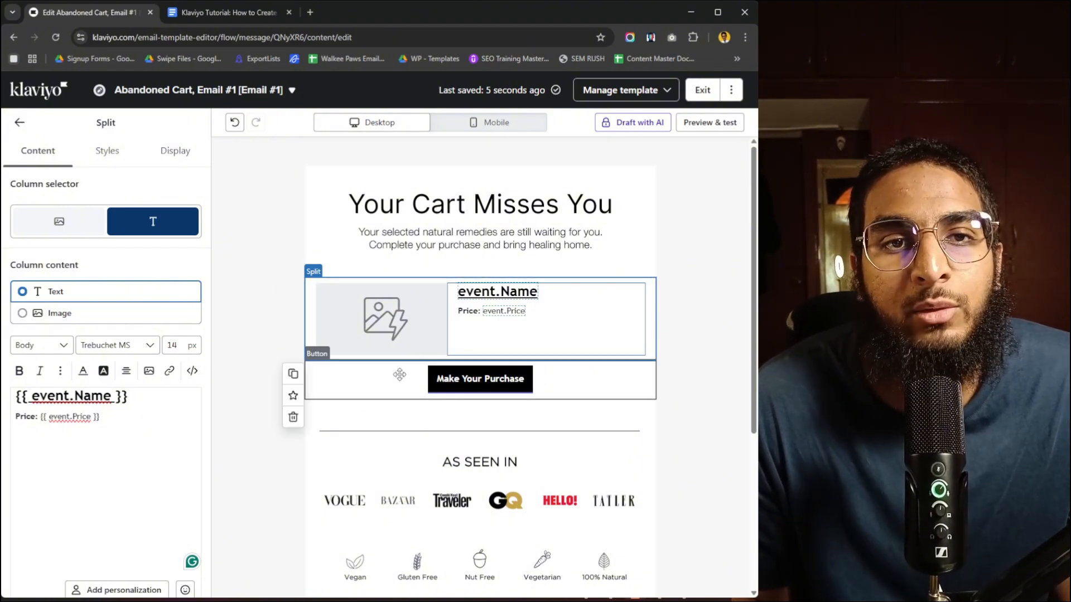
scroll(540, 522, down, 2)
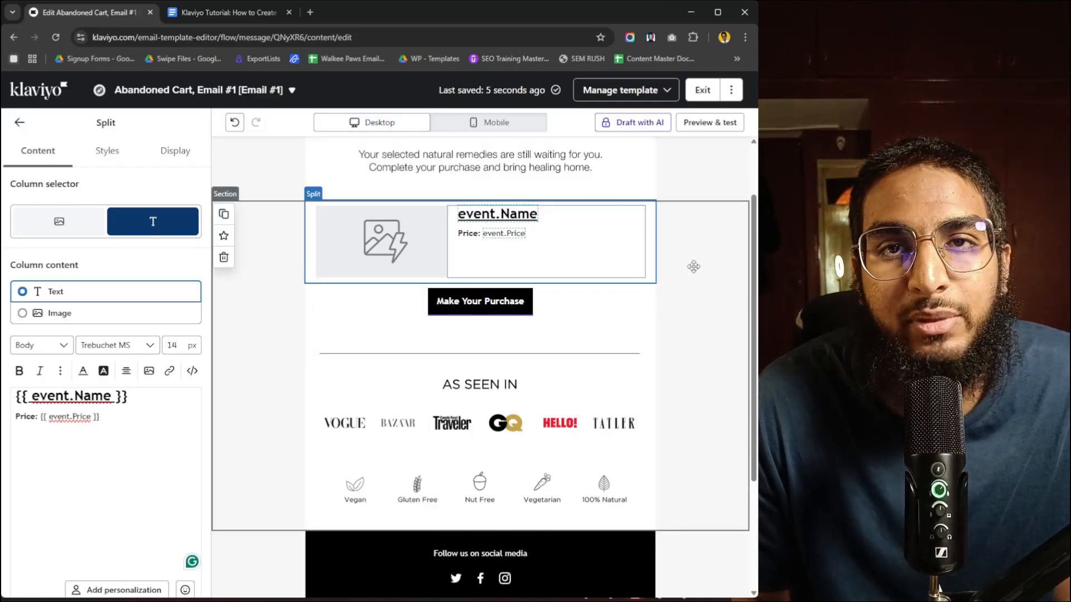
click(699, 94)
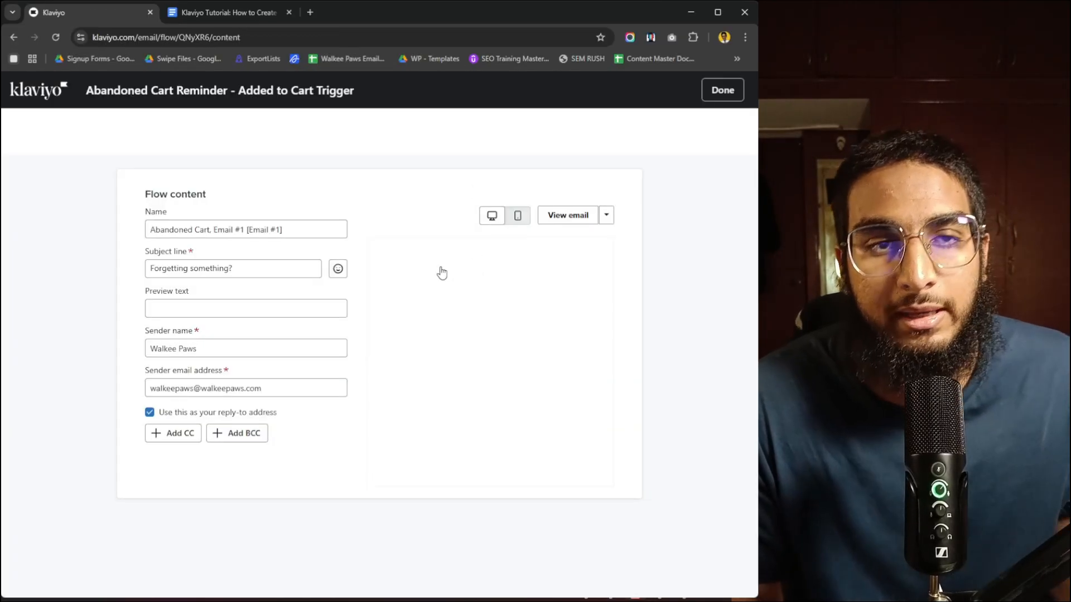
click(713, 91)
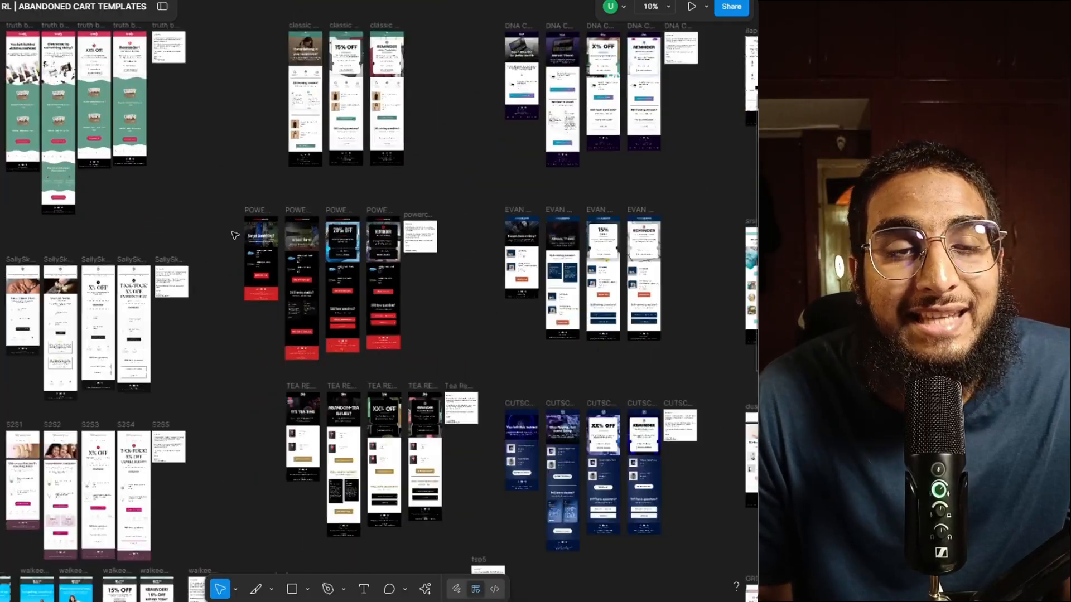
- Switch to the Figma templates and examine the abandoned cart designs by brand, including the truth bar set
scroll(678, 270, down, 4)
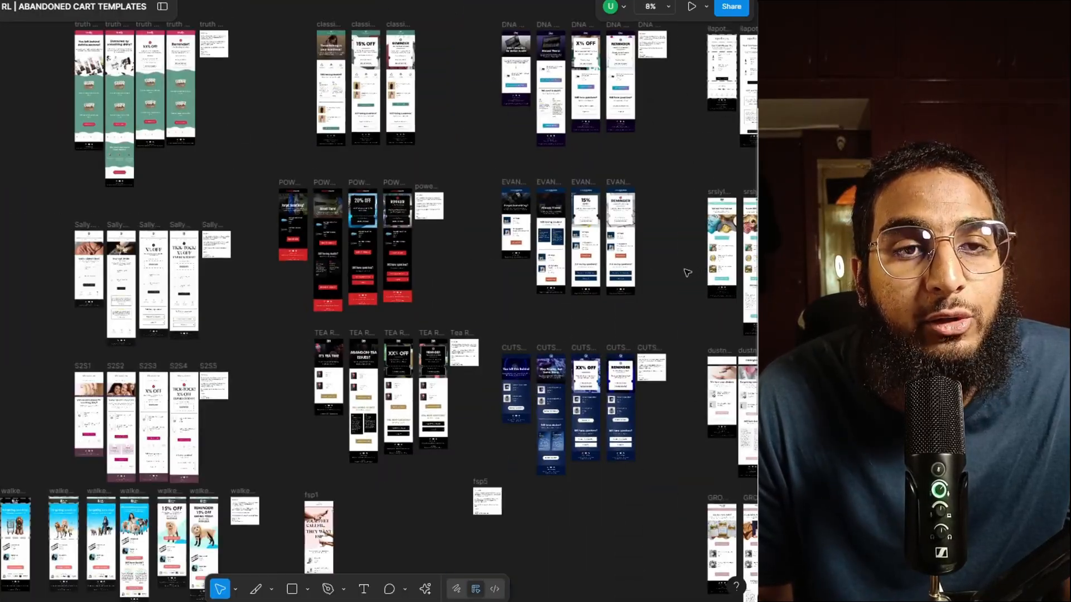
scroll(346, 238, up, 4)
scroll(300, 151, up, 4)
scroll(305, 230, up, 4)
scroll(304, 230, down, 7)
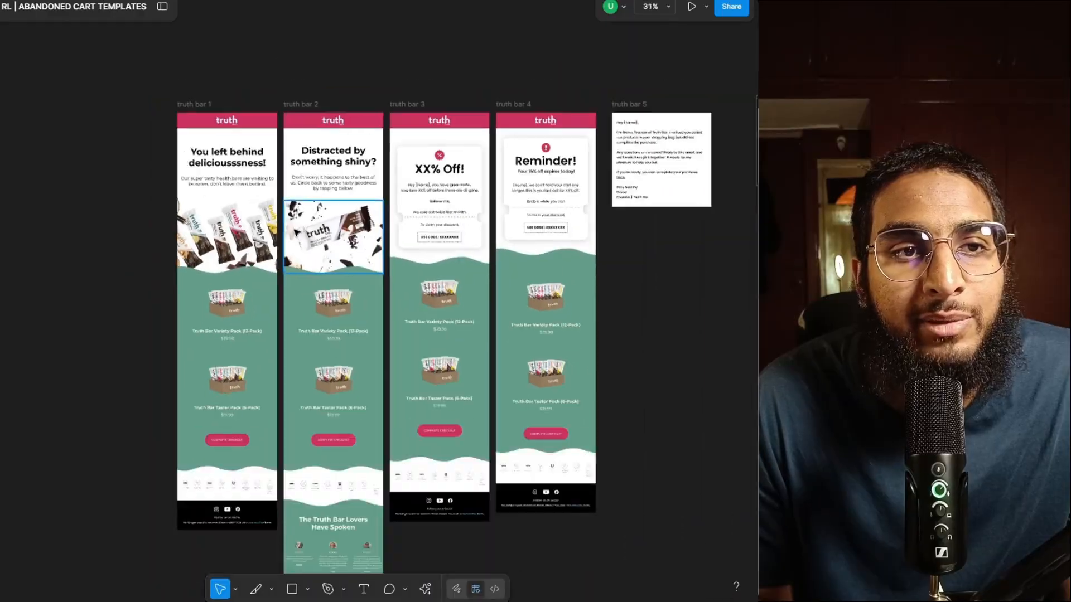
scroll(572, 211, up, 7)
scroll(571, 211, down, 8)
scroll(491, 211, up, 8)
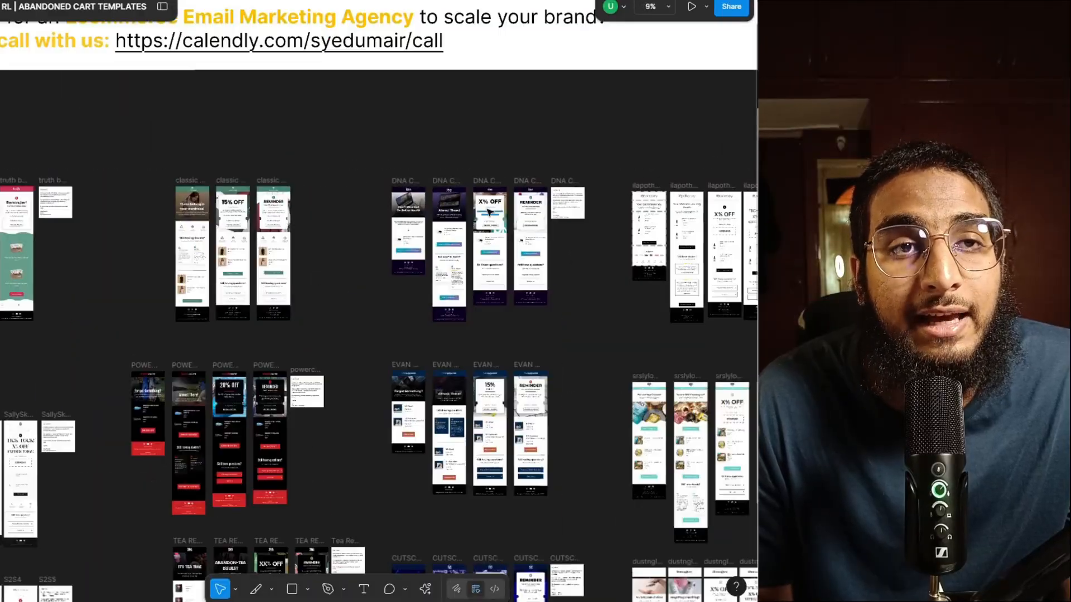
scroll(442, 234, down, 6)
- Replace the X in the POWERCHUTE3 design's discount headline so it reads 20% OFF
scroll(424, 424, up, 8)
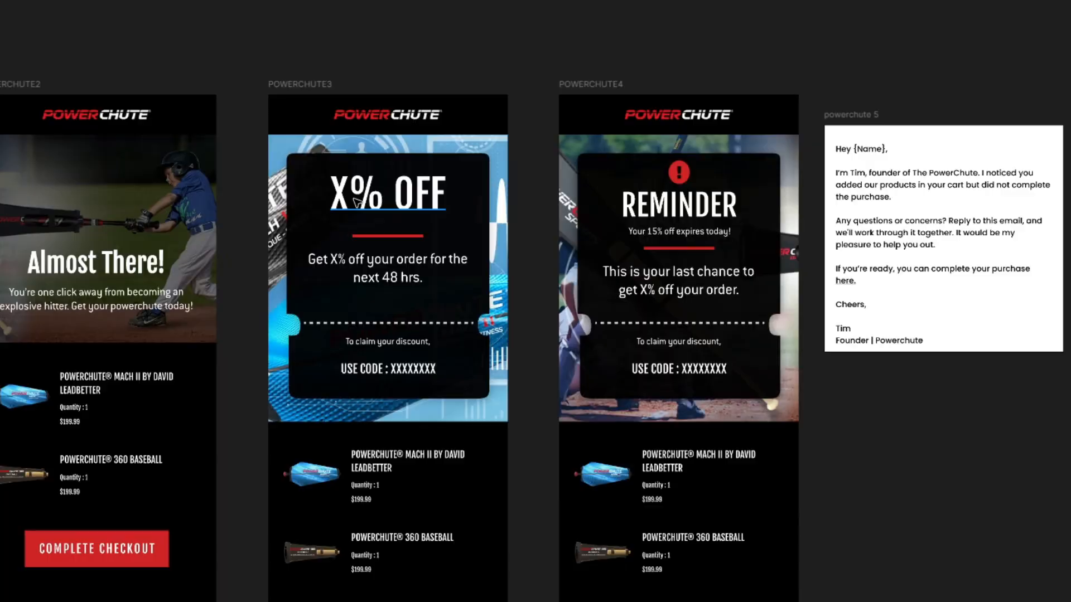
double_click(343, 196)
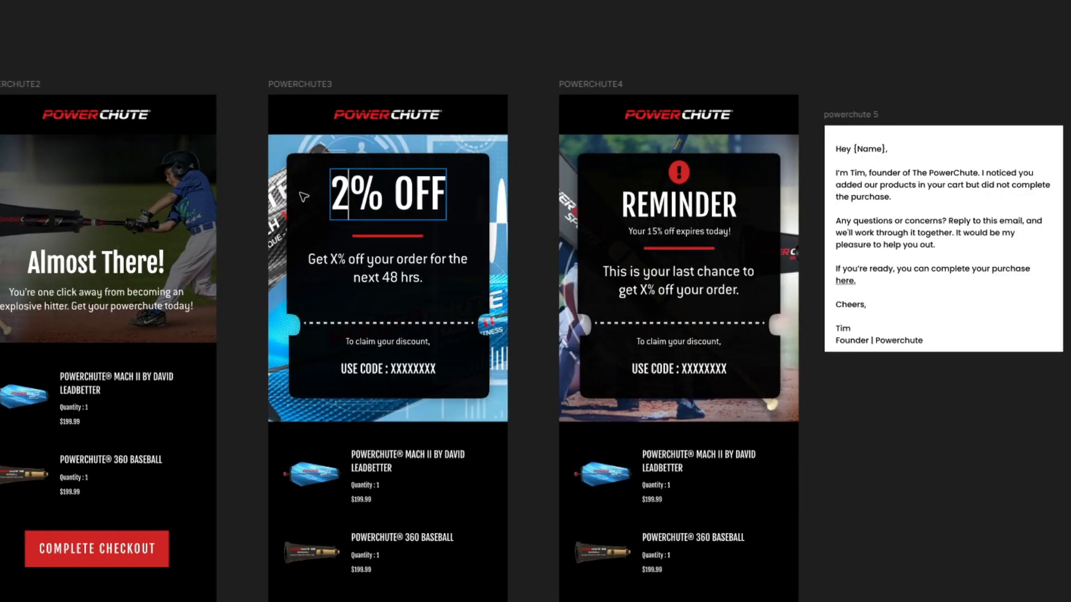
key(Escape)
- Examine the full collection of abandoned cart template sets and the discount and reminder emails of the DNA COMPANY designs
scroll(402, 49, down, 10)
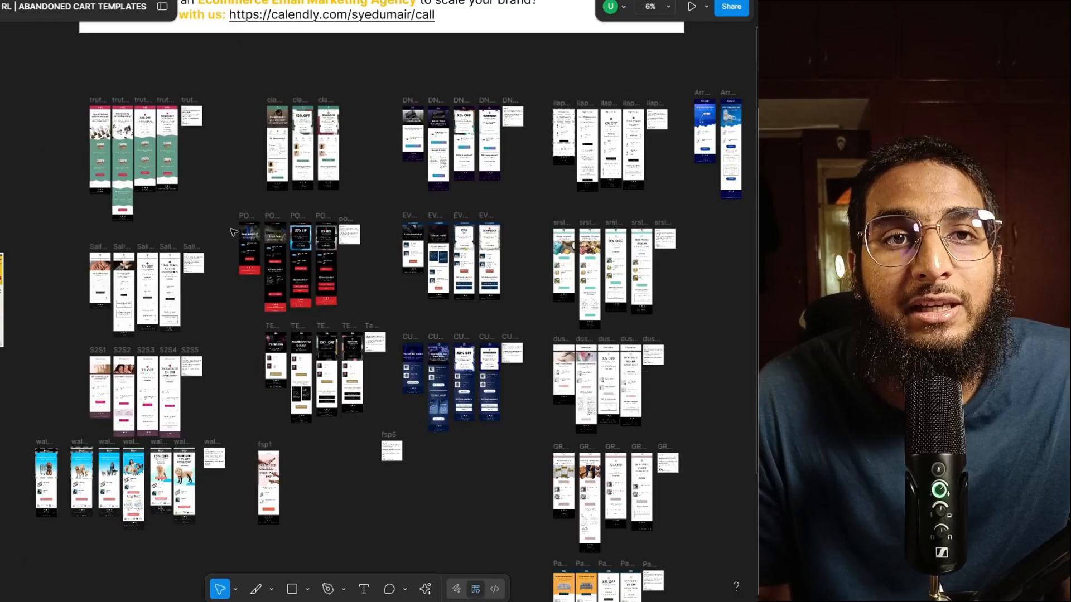
scroll(691, 270, up, 6)
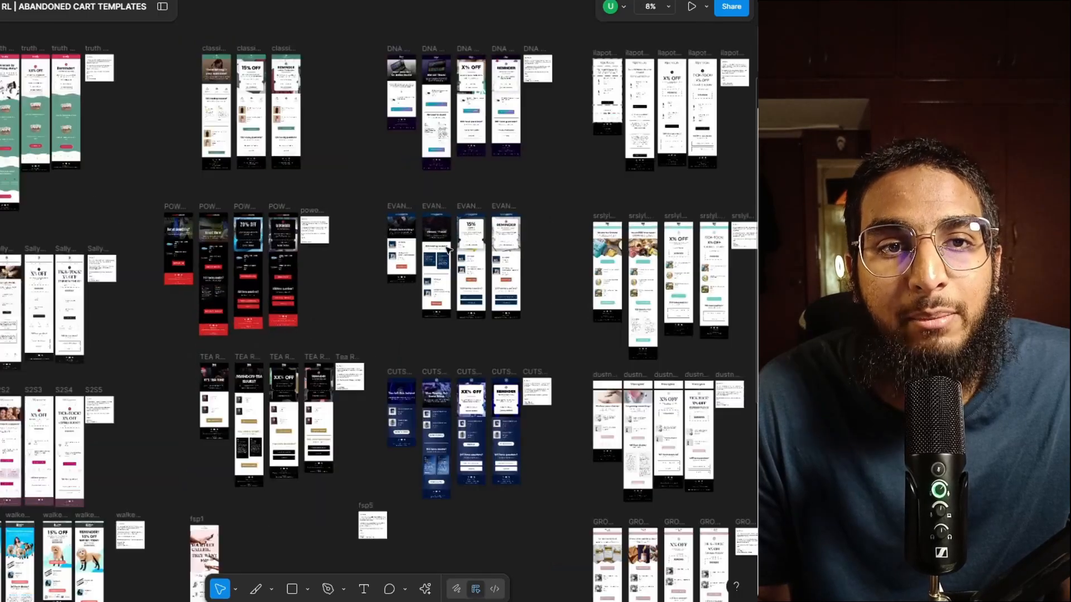
scroll(689, 270, down, 5)
scroll(345, 211, up, 6)
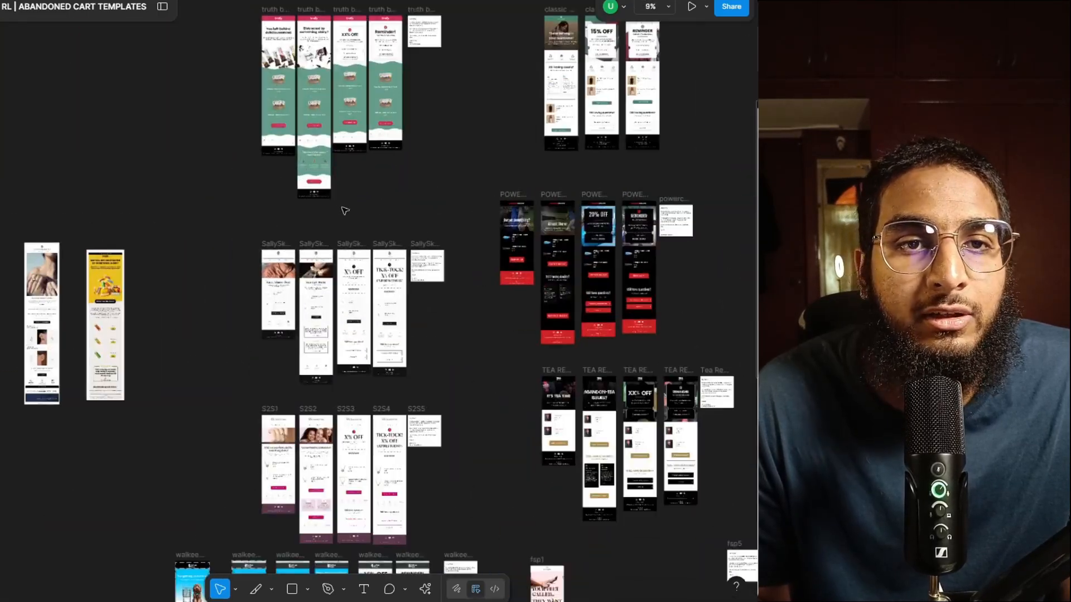
scroll(306, 218, up, 5)
scroll(306, 231, up, 4)
scroll(288, 229, down, 7)
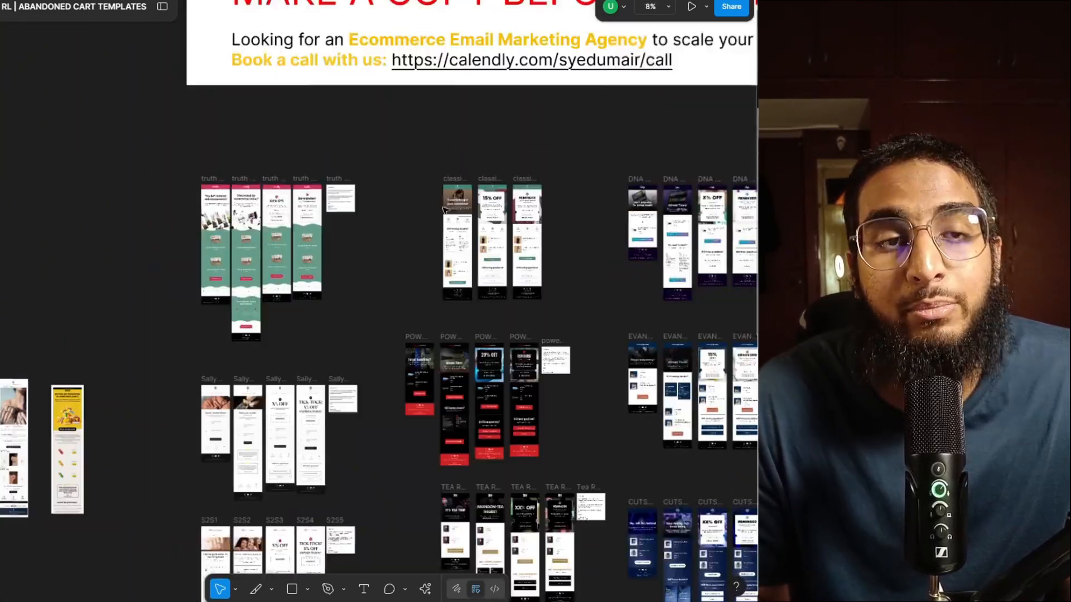
scroll(491, 202, up, 7)
scroll(291, 208, down, 7)
scroll(491, 235, up, 7)
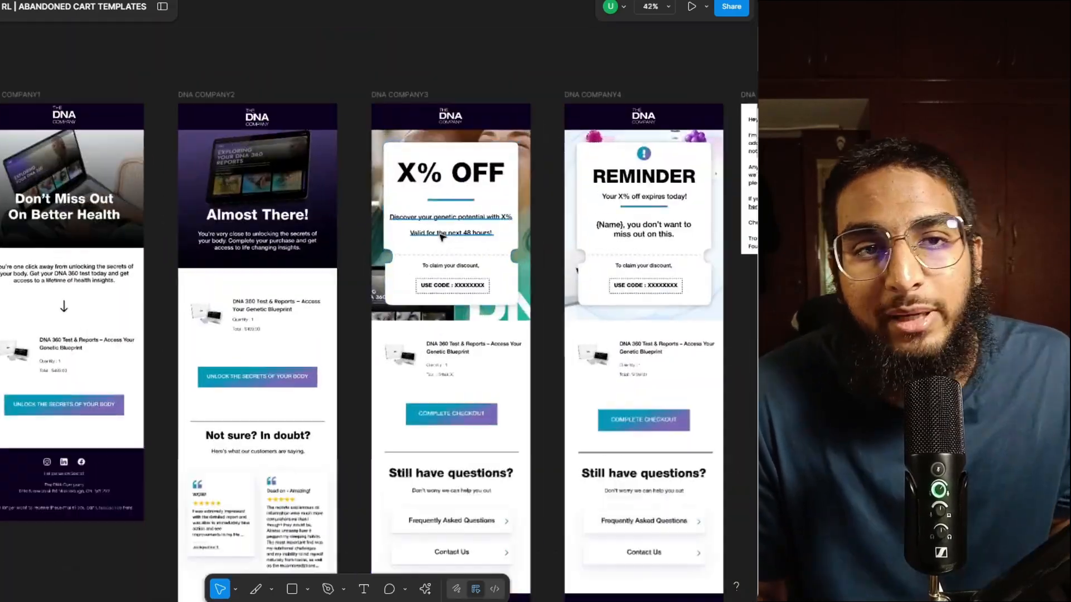
scroll(486, 224, down, 5)
scroll(401, 226, up, 6)
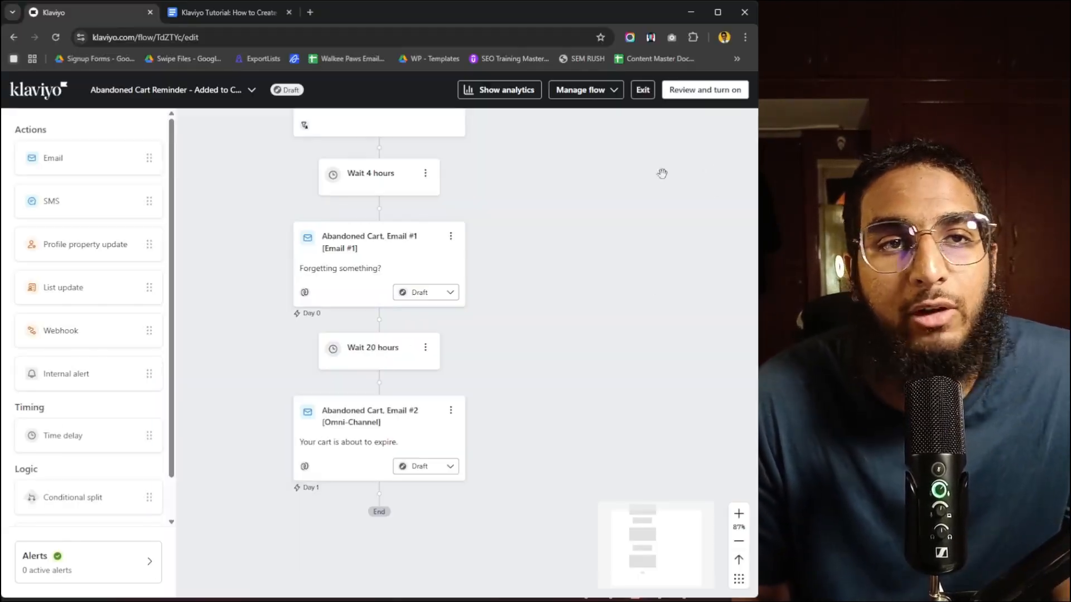
- Switch to the tutorial document and examine the flow structure diagram and the notes for Emails 1 and 2
scroll(391, 387, up, 3)
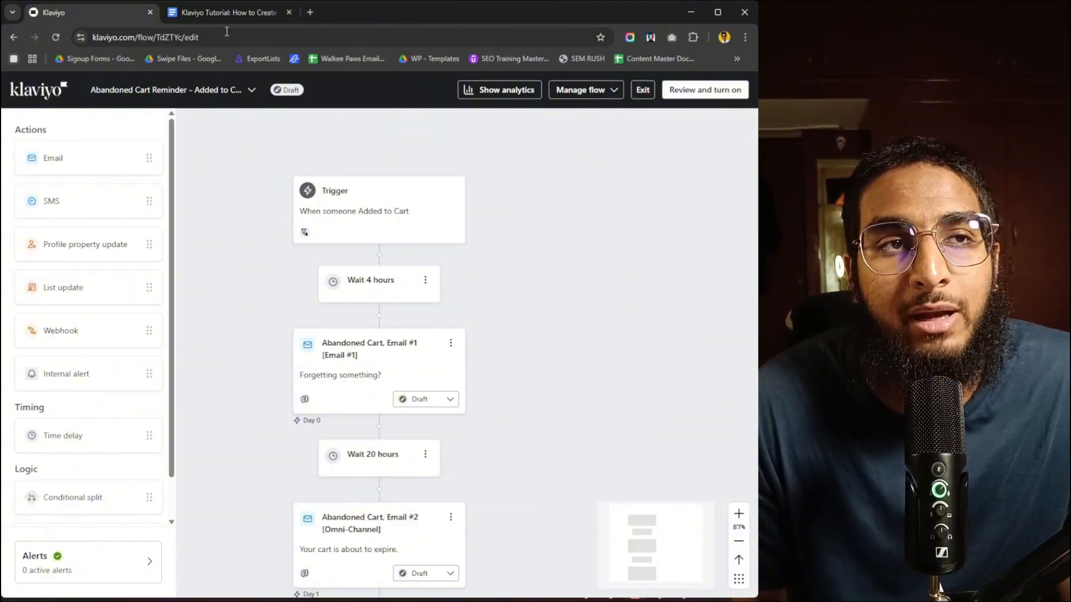
click(227, 14)
scroll(320, 314, down, 12)
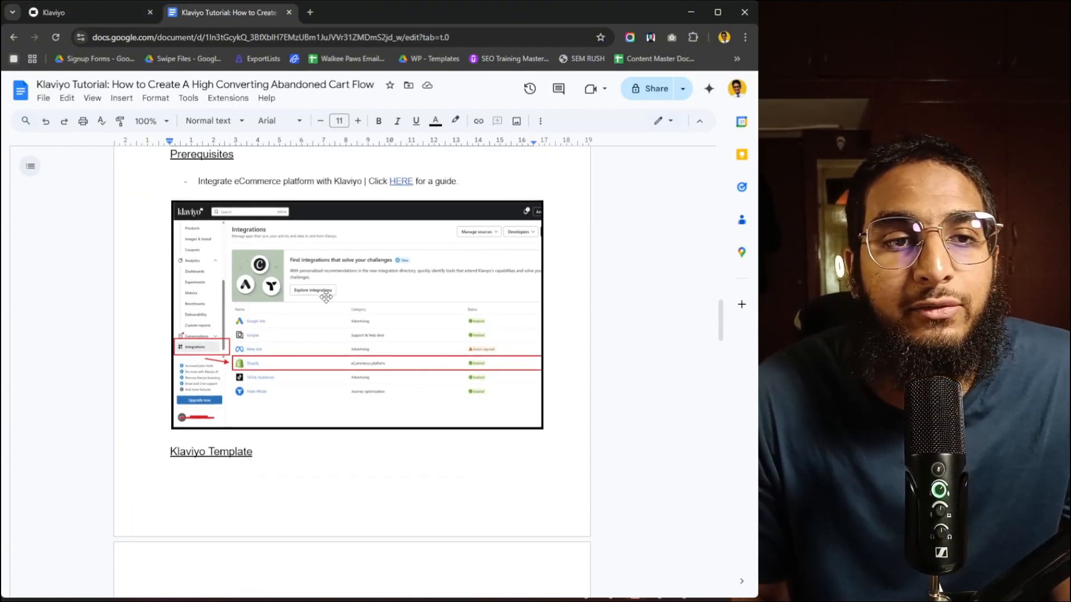
scroll(290, 309, up, 1)
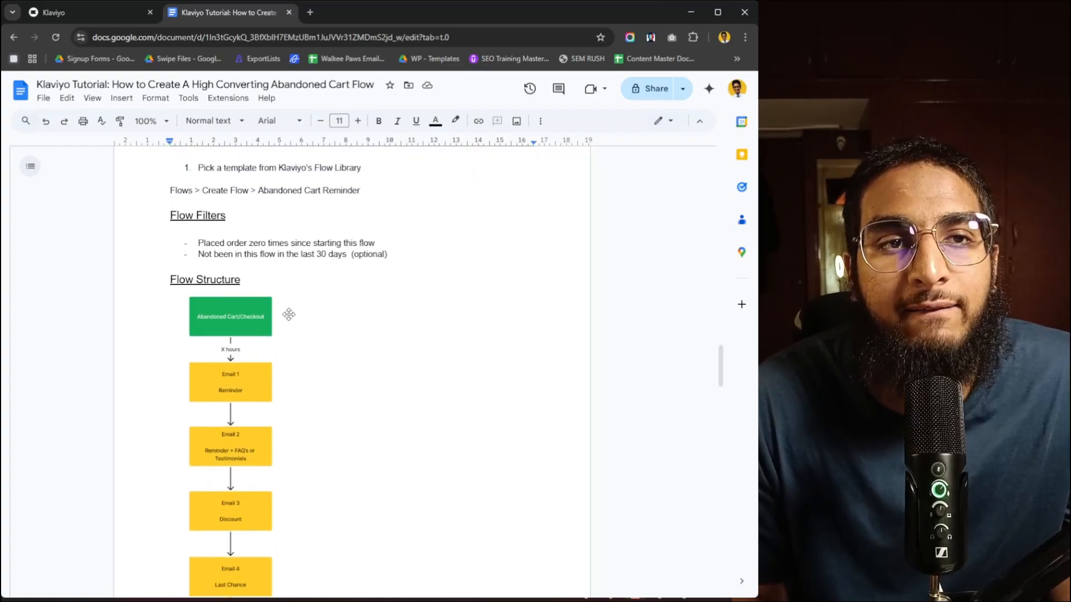
scroll(282, 321, down, 3)
scroll(326, 299, up, 1)
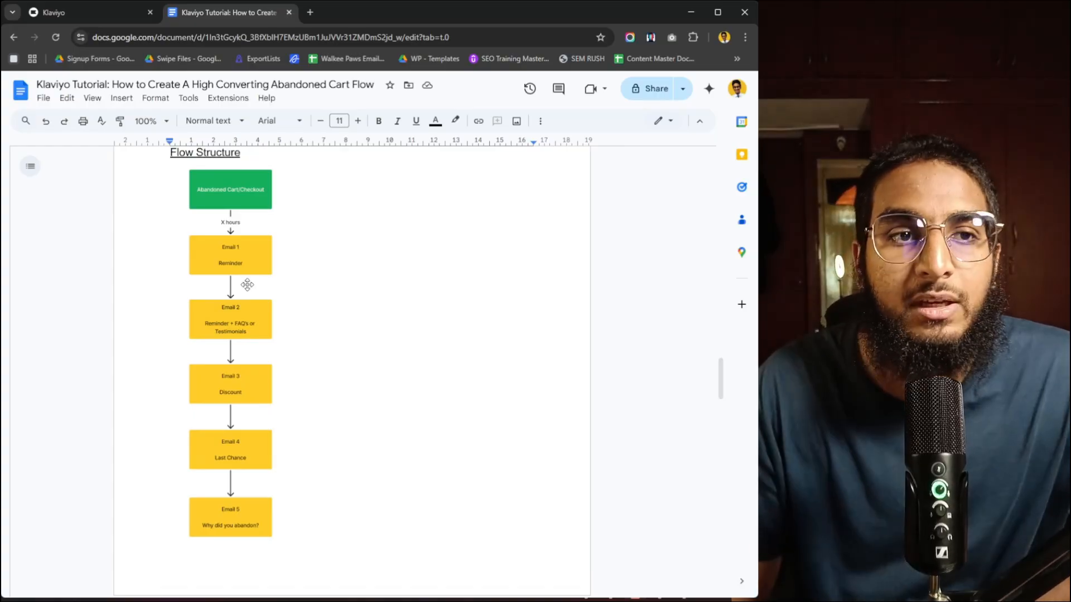
scroll(247, 285, down, 8)
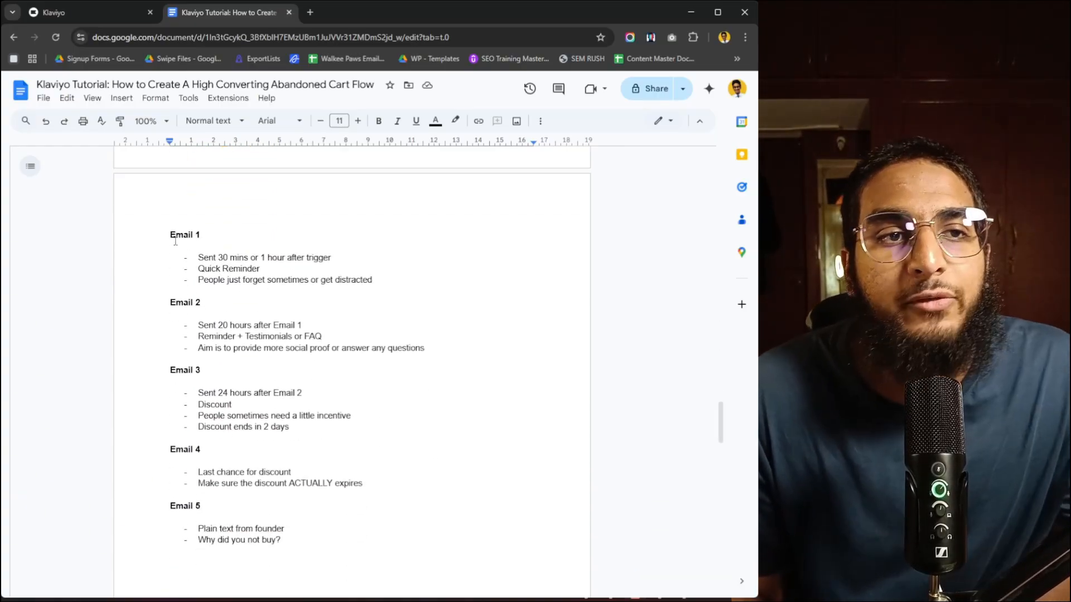
click(230, 258)
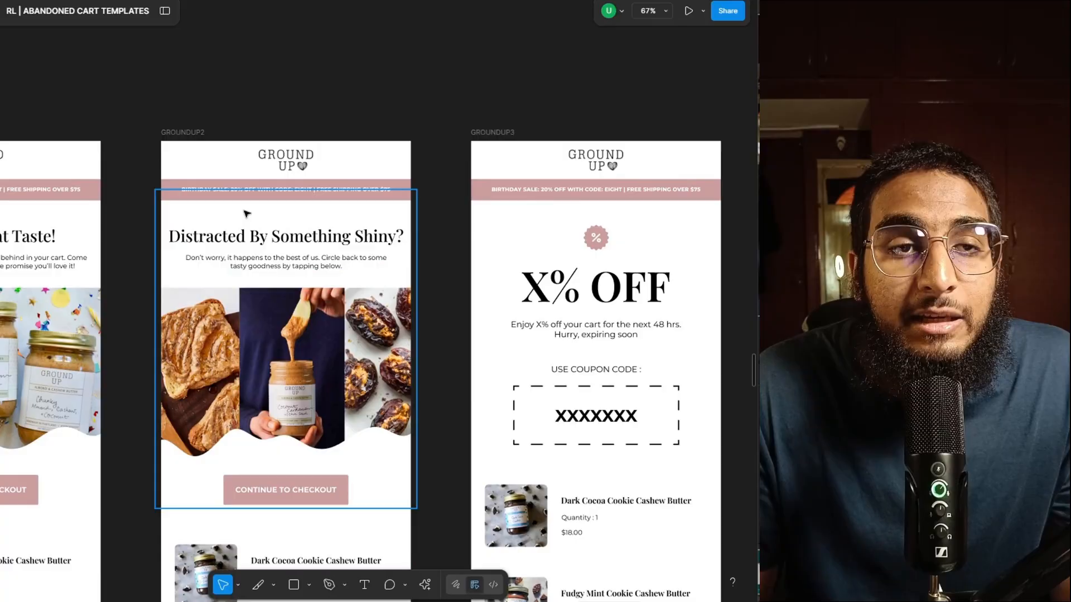
- Examine the GROUNDUP2 reminder design in the Figma templates, from its headline and cart products to its customer testimonials
scroll(247, 213, down, 4)
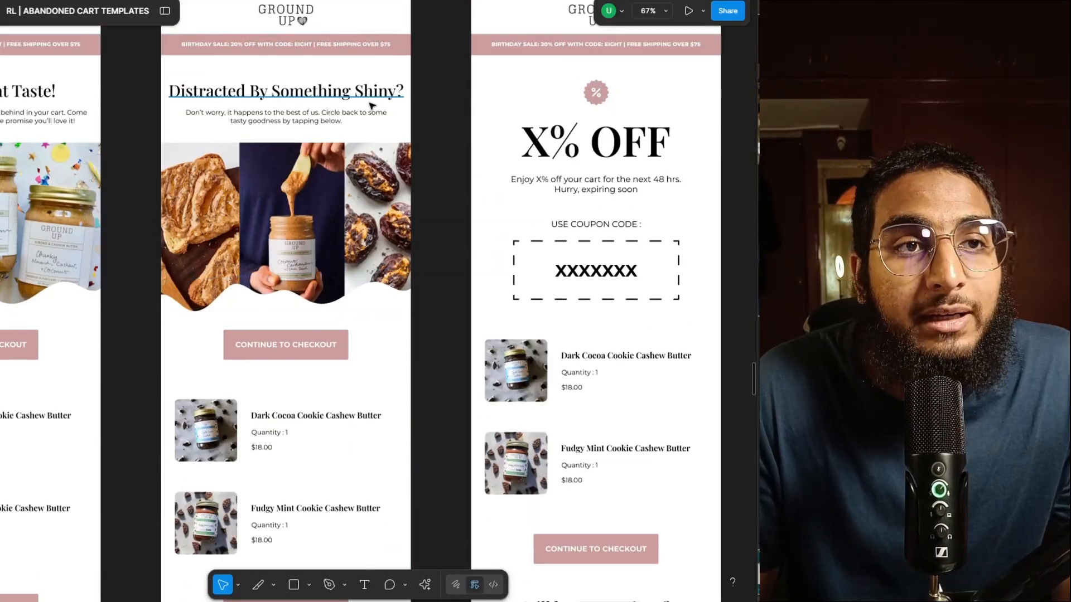
scroll(296, 111, down, 1)
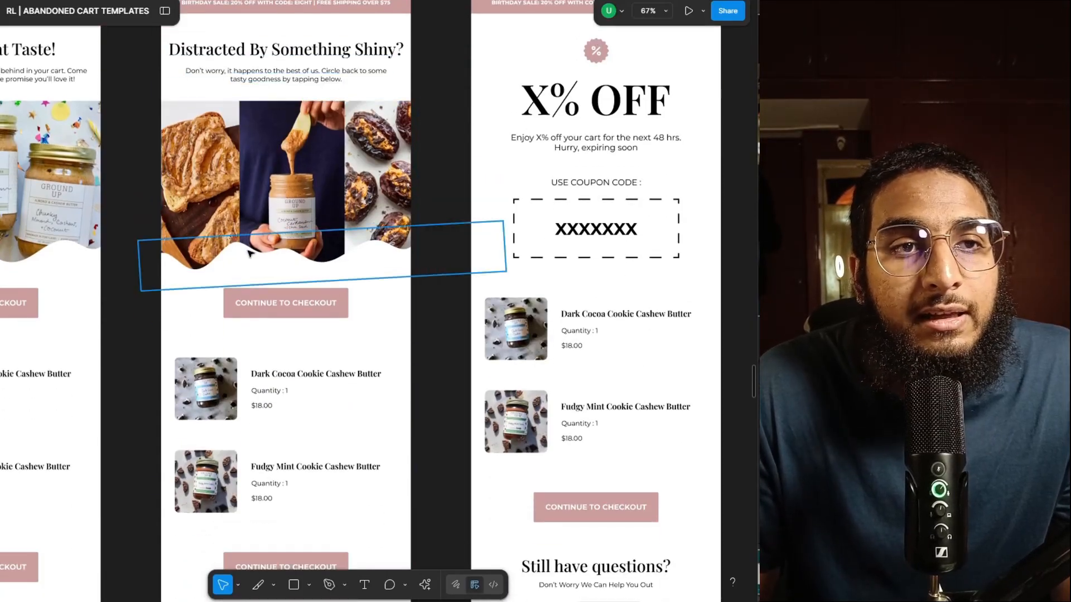
scroll(335, 279, down, 2)
scroll(335, 251, down, 7)
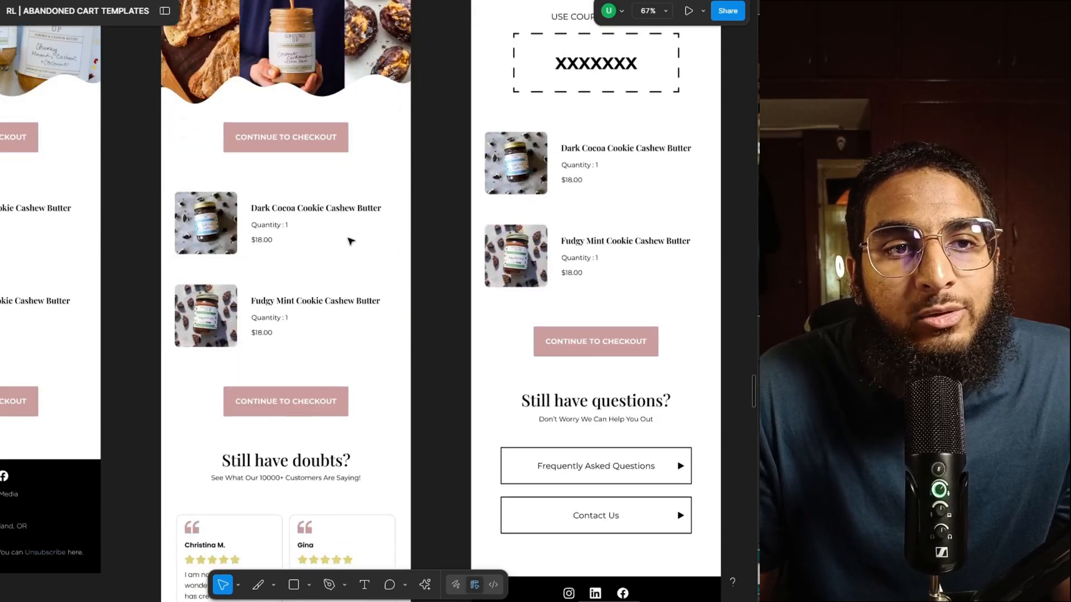
scroll(317, 226, down, 3)
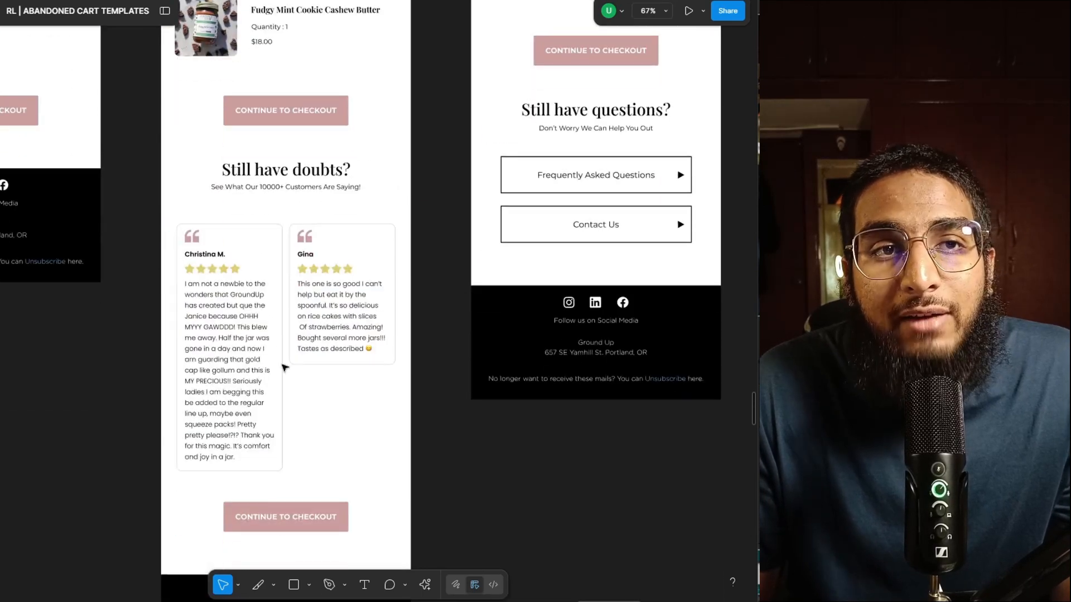
ctrl+scroll(264, 305, down, 3)
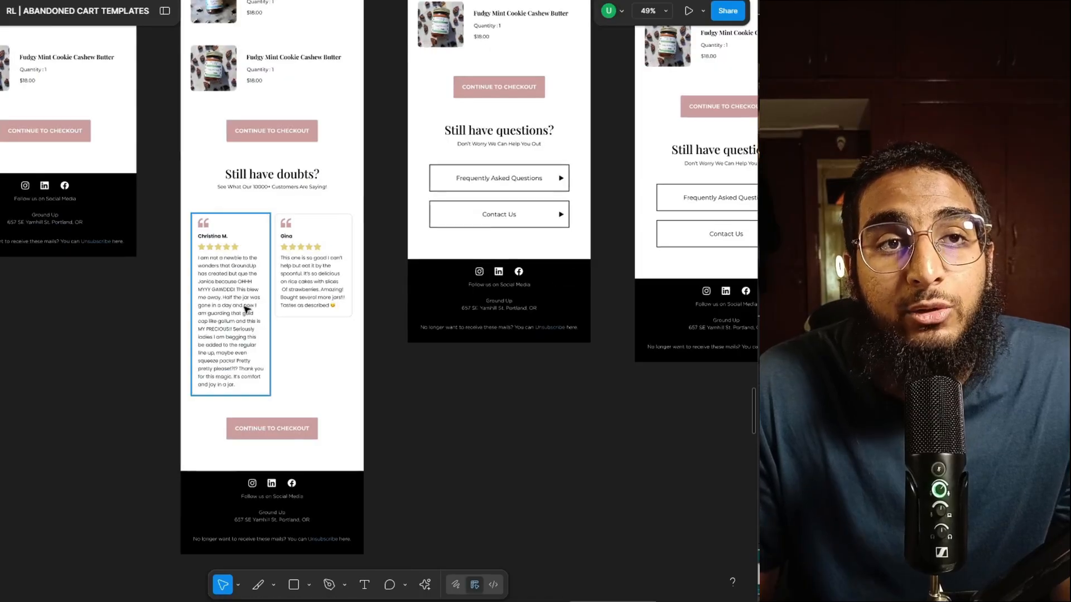
scroll(352, 334, up, 2)
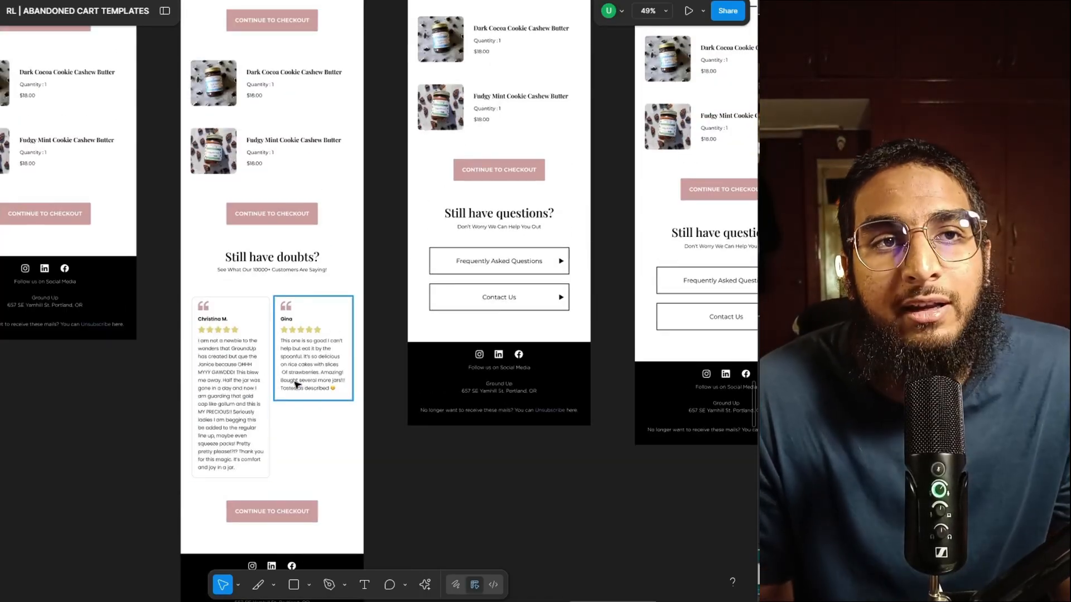
scroll(307, 462, down, 2)
scroll(304, 462, up, 6)
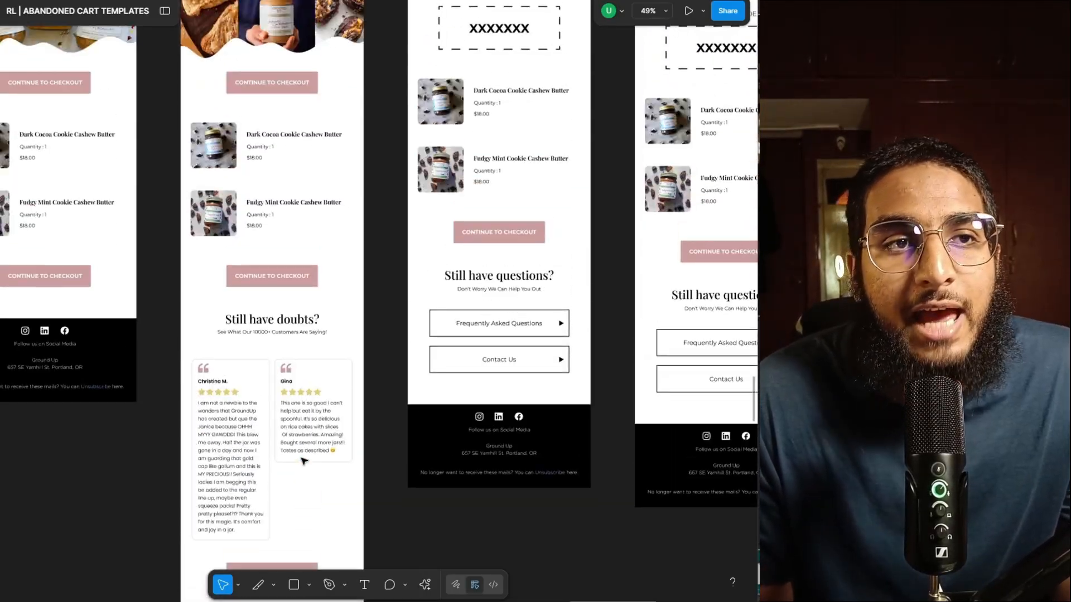
scroll(279, 435, down, 3)
ctrl+scroll(273, 421, down, 3)
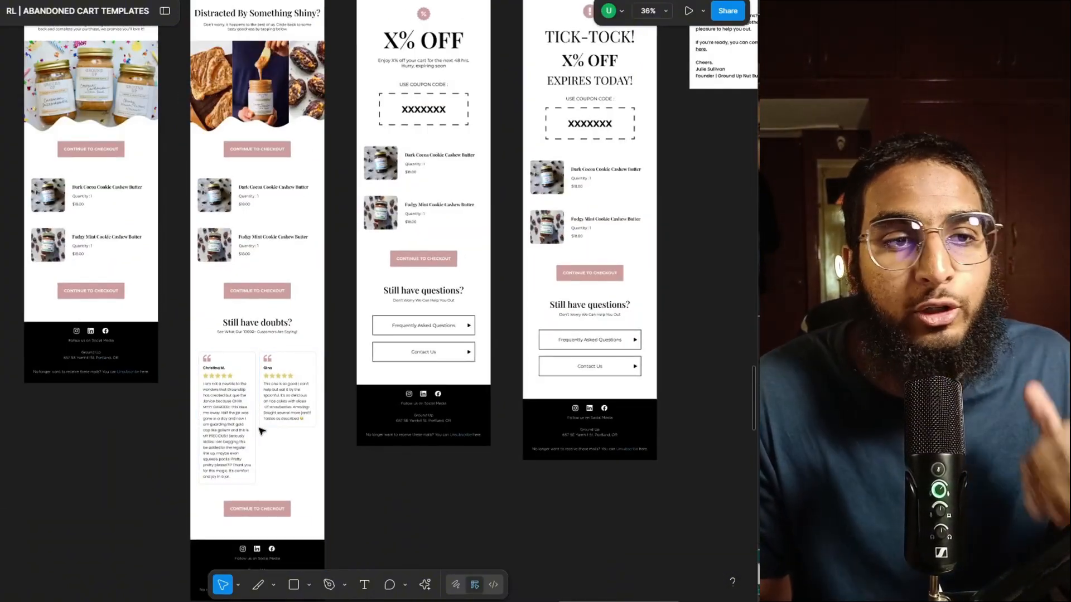
scroll(339, 409, up, 4)
- Return to the tutorial document and review the Email 3 discount notes, highlighting the line "Discount ends in 2 days"
key(alt+Tab)
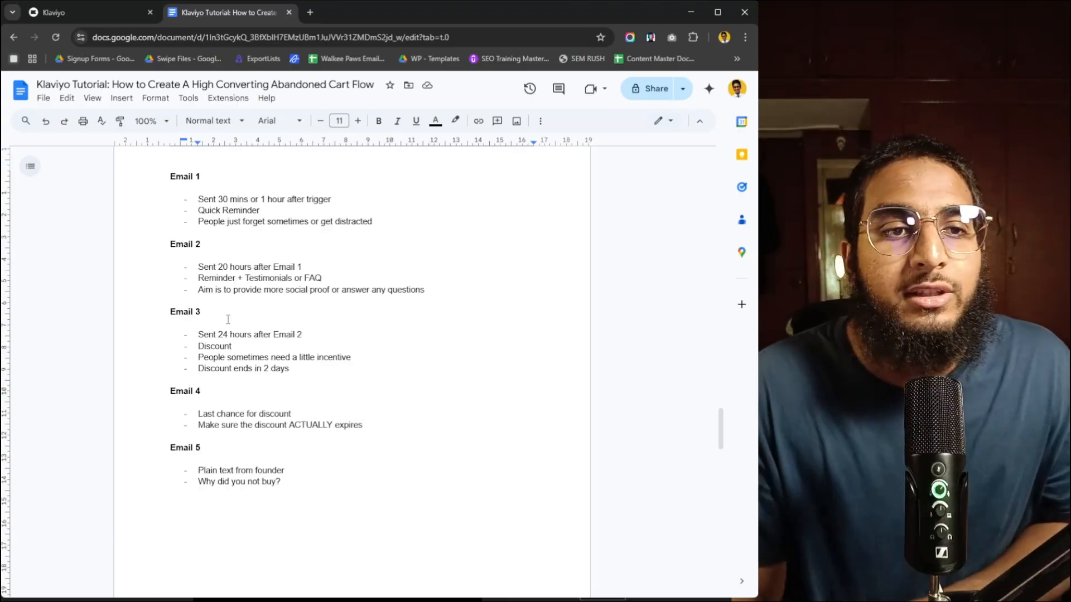
drag(290, 369, 198, 368)
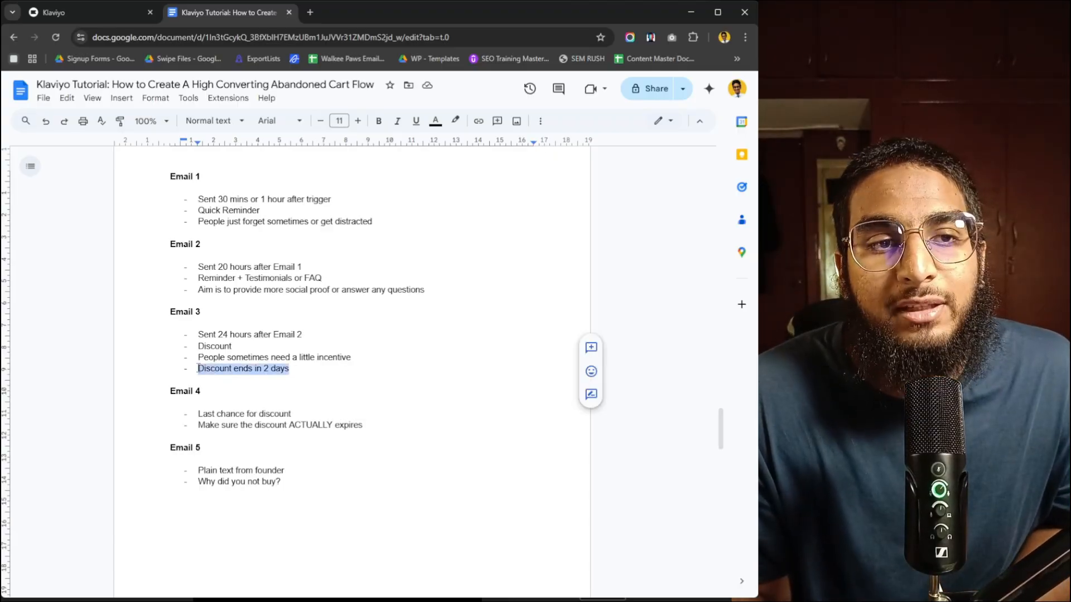
click(269, 384)
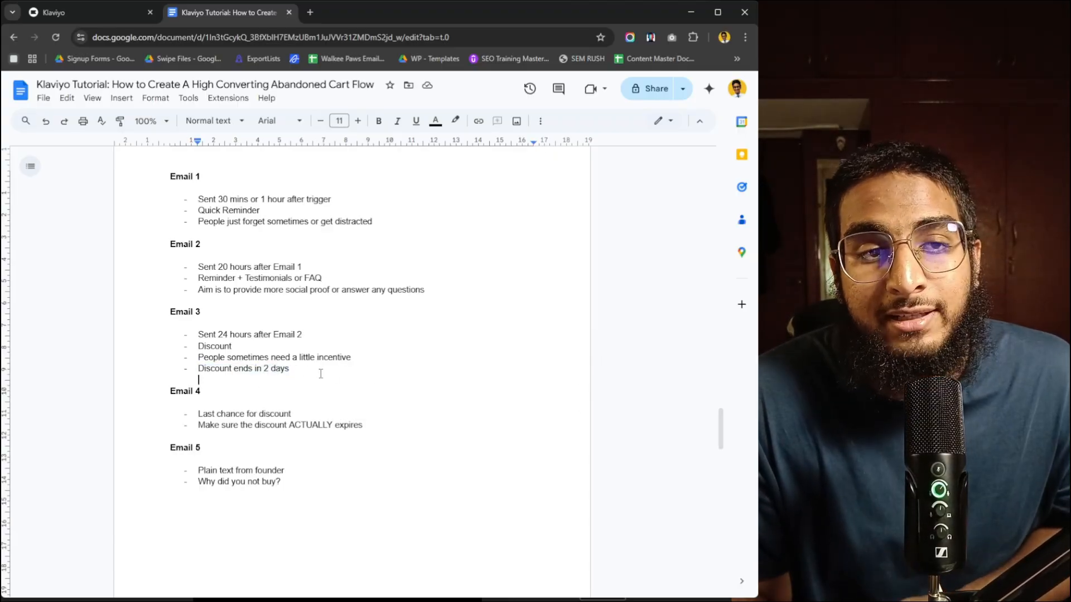
drag(298, 369, 198, 369)
click(330, 394)
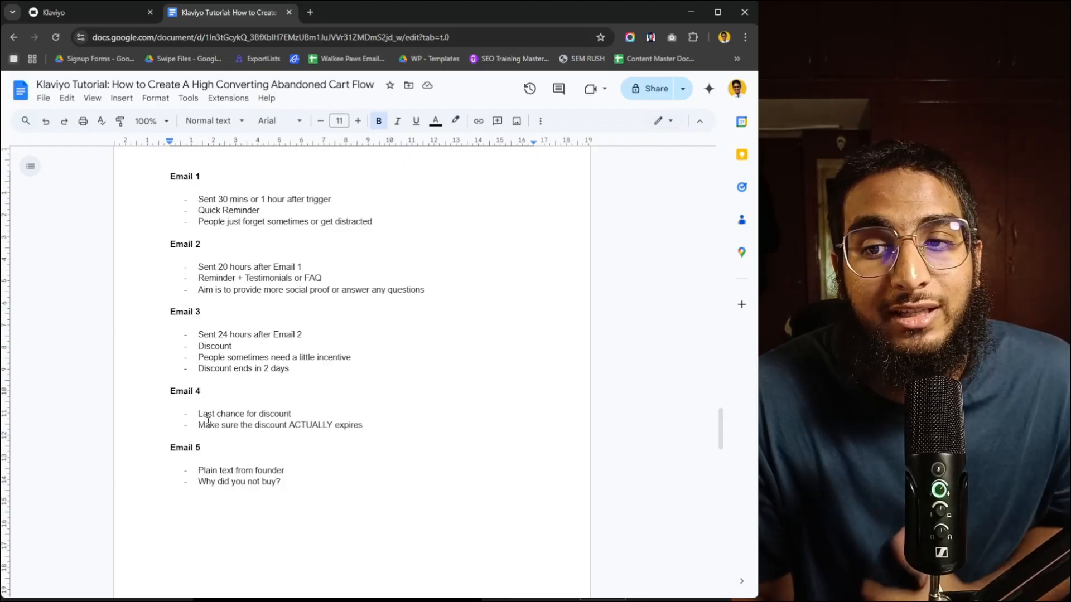
scroll(208, 421, up, 1)
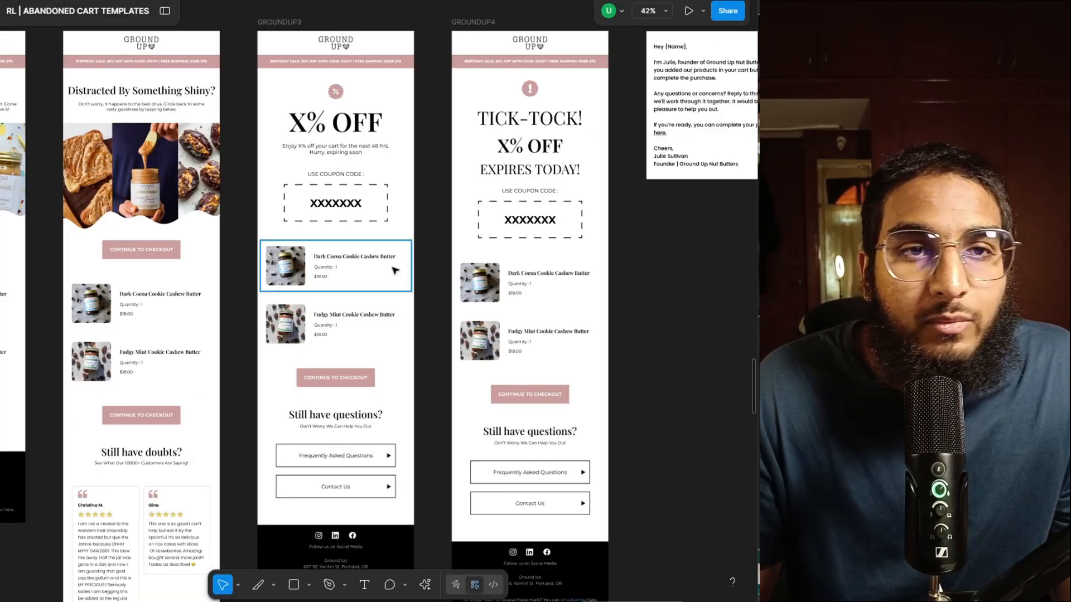
- Compare the GROUNDUP3 discount and GROUNDUP4 last-chance designs in Figma, then view the GROUNDUP5 plain-text email
scroll(552, 168, up, 4)
scroll(510, 266, up, 1)
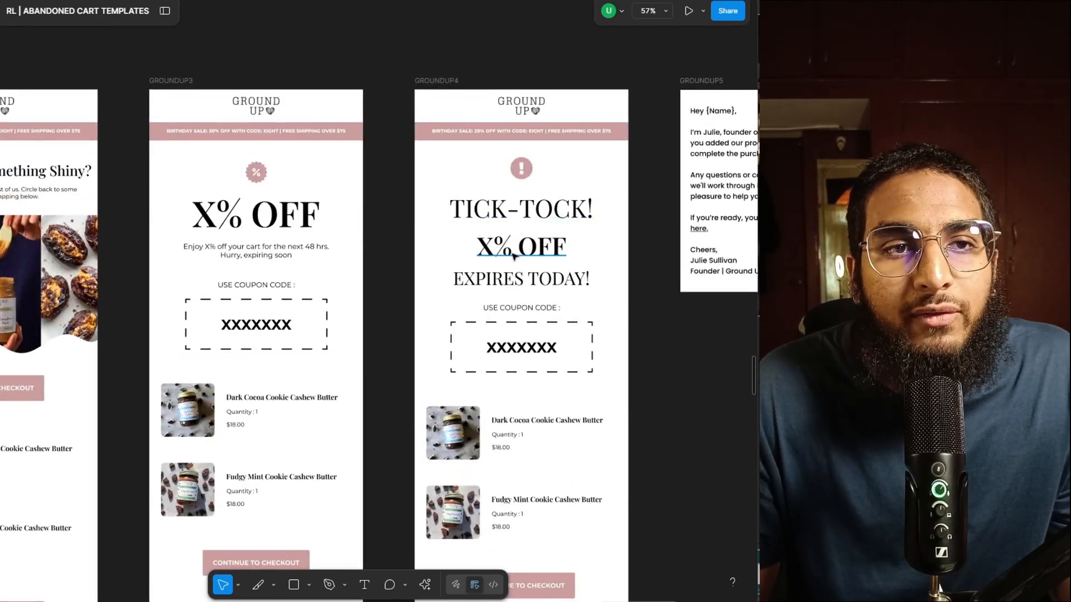
scroll(614, 341, down, 3)
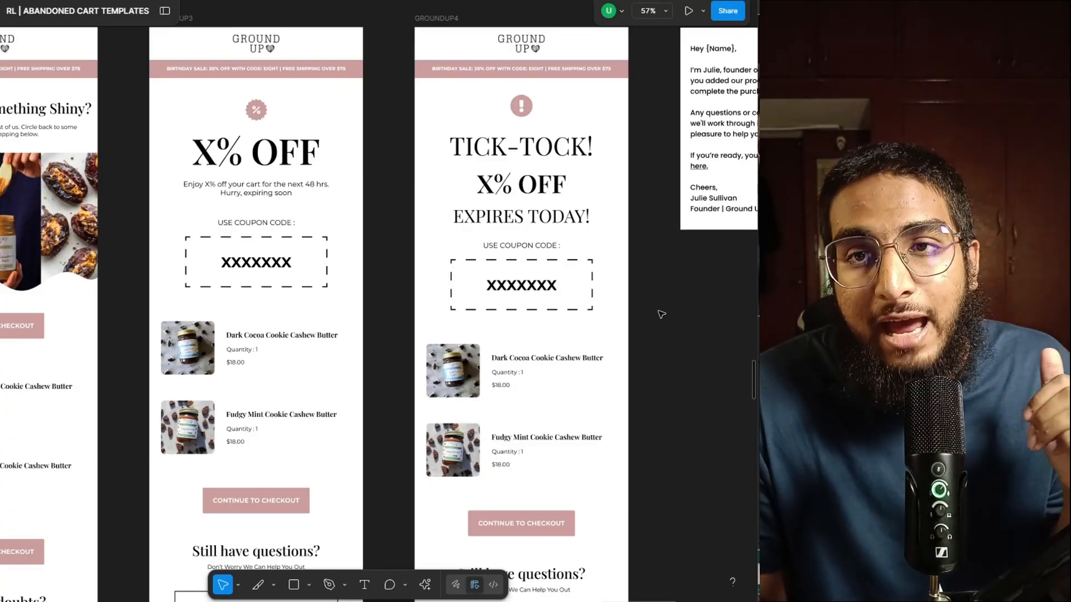
scroll(578, 314, up, 2)
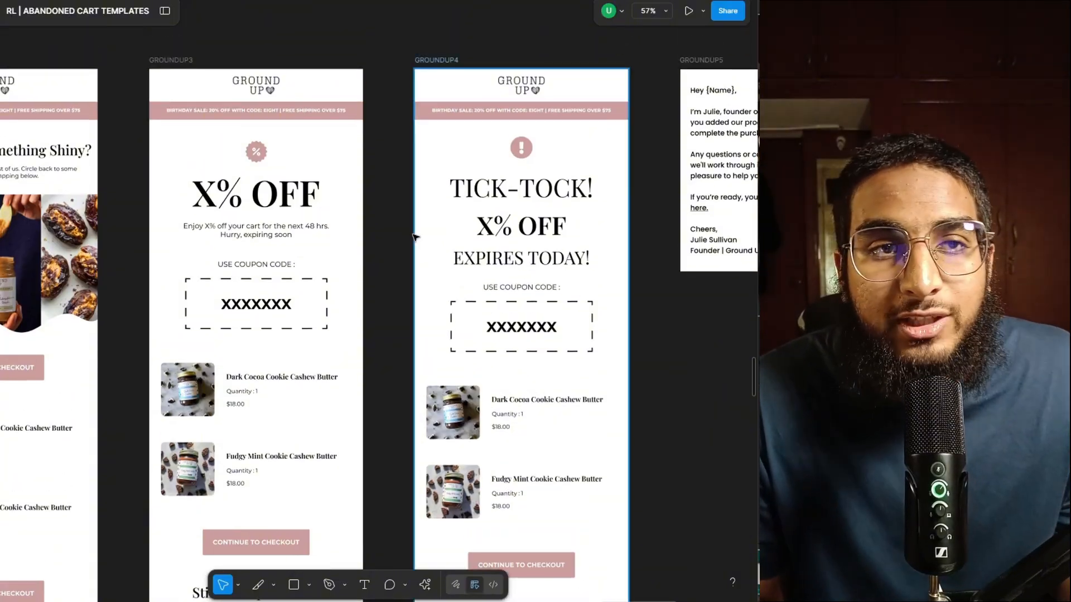
scroll(327, 199, right, 4)
scroll(672, 148, up, 3)
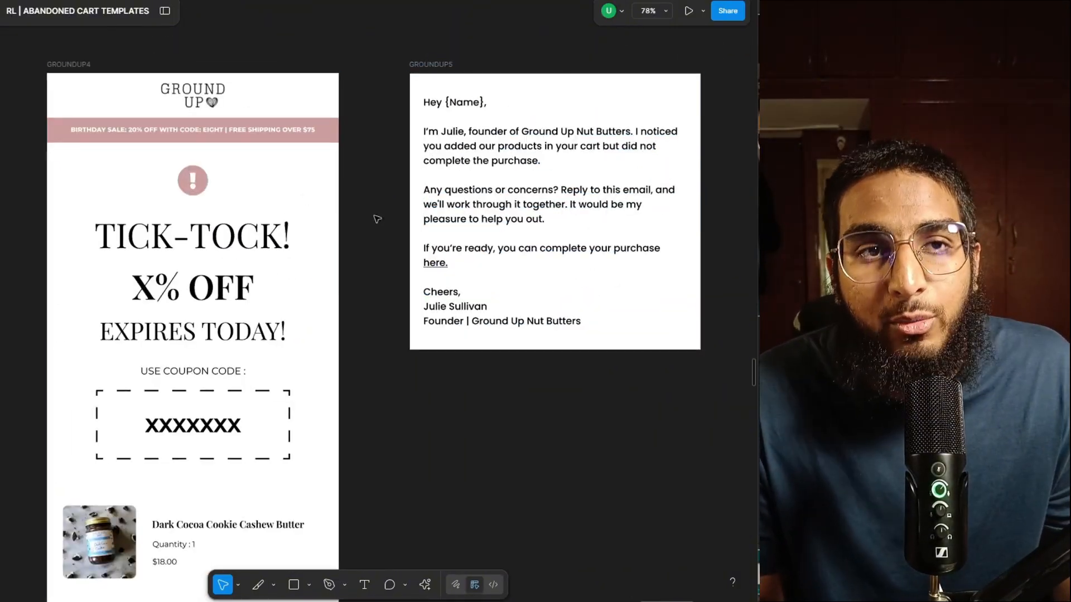
scroll(346, 201, down, 2)
scroll(390, 249, down, 2)
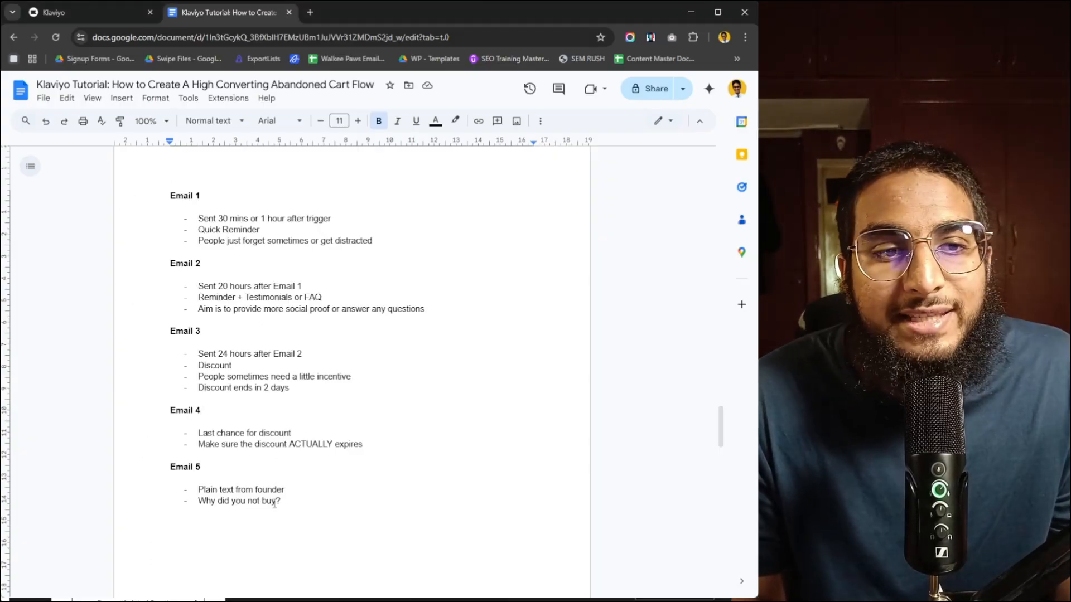
- Highlight the Email 5 notes in the document and read the matching GROUNDUP5 founder email up close in Figma
drag(283, 501, 203, 491)
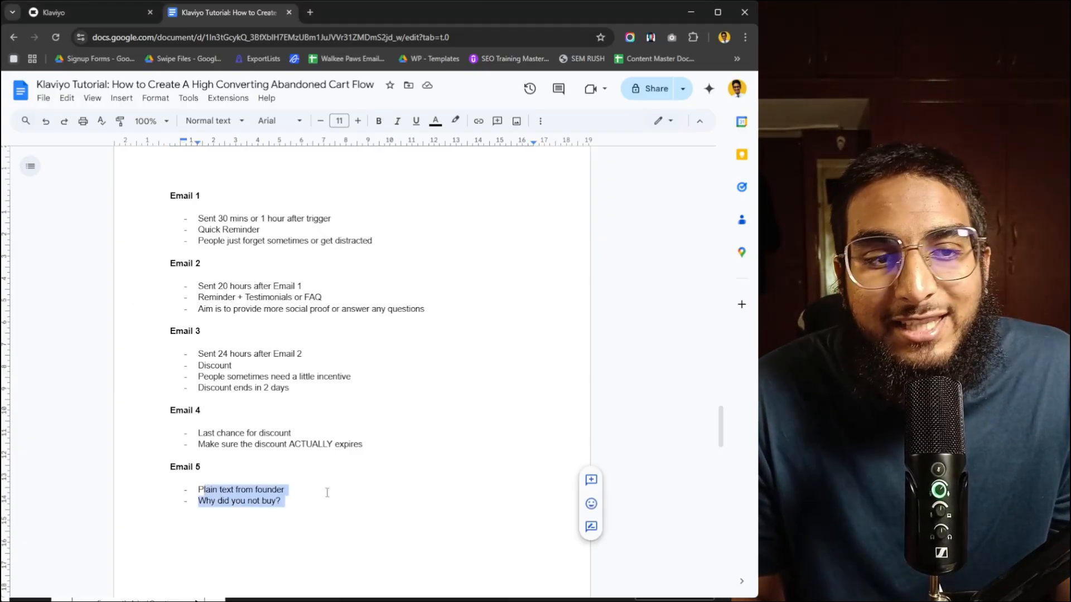
click(690, 8)
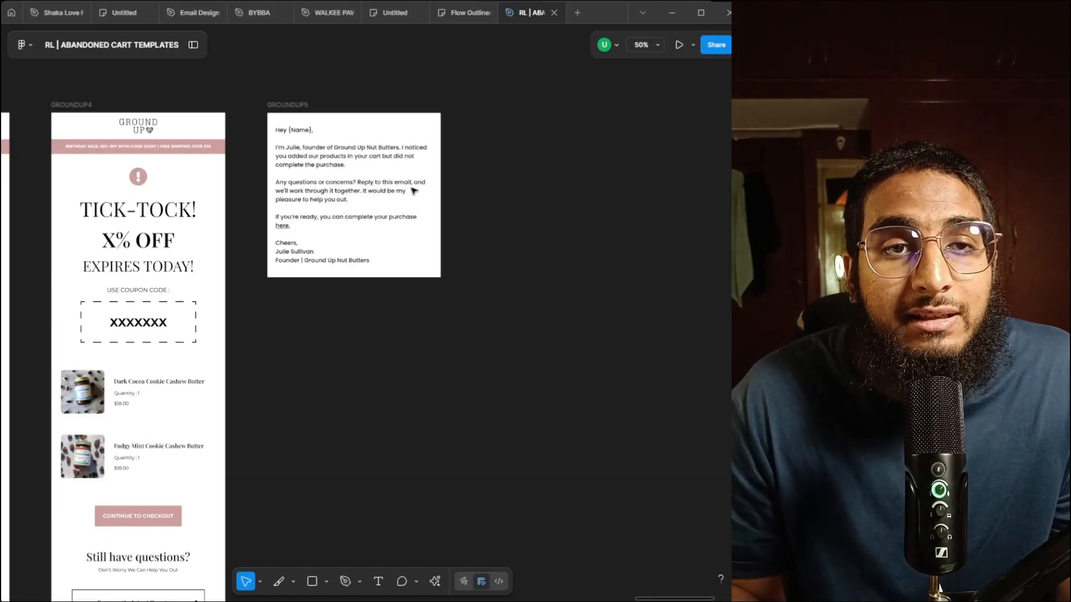
key(shift+2)
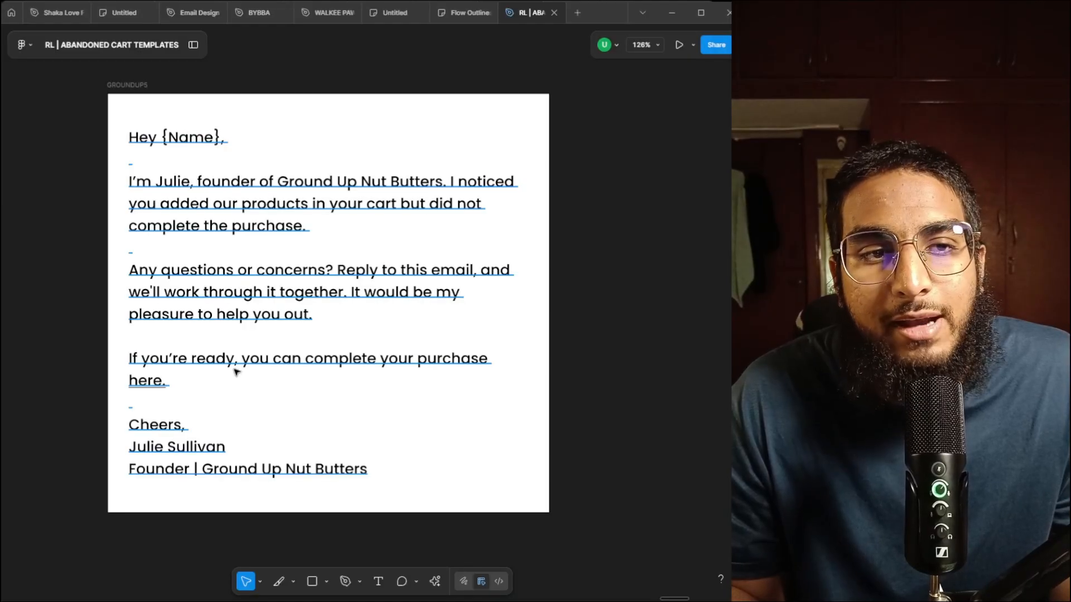
scroll(159, 385, down, 2)
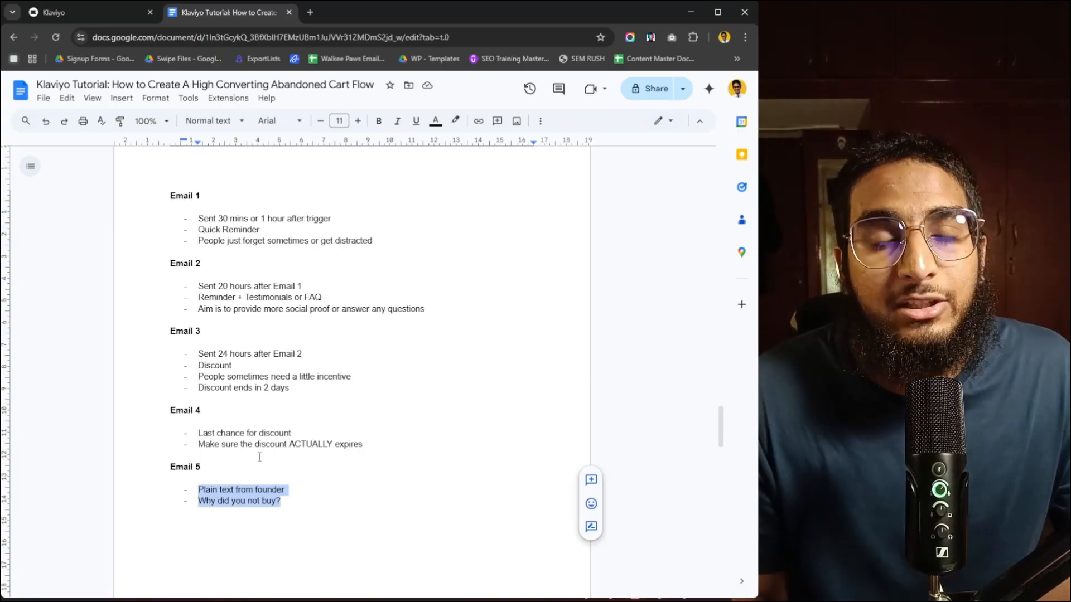
- Review the notes for all five emails in the tutorial document against the flow structure diagram
click(334, 488)
scroll(335, 471, down, 2)
scroll(335, 471, up, 2)
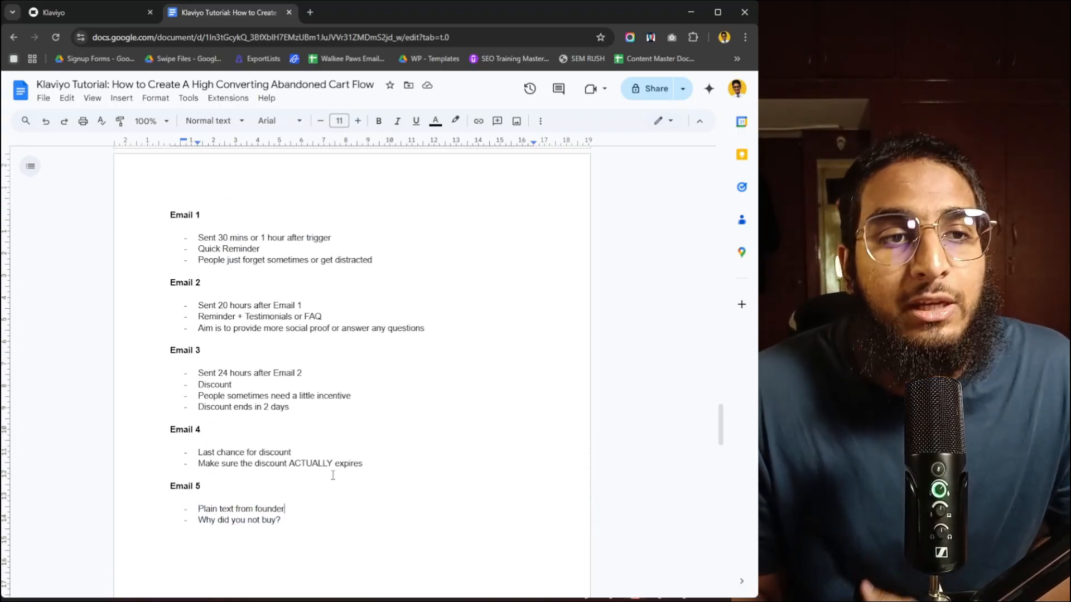
scroll(330, 475, up, 4)
scroll(285, 499, up, 5)
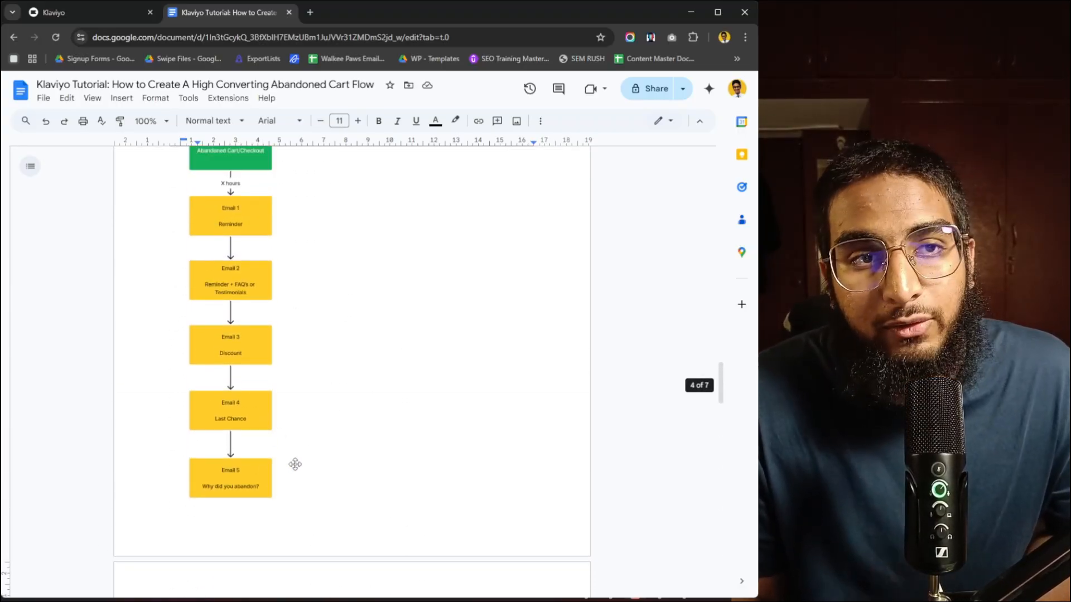
scroll(268, 430, down, 12)
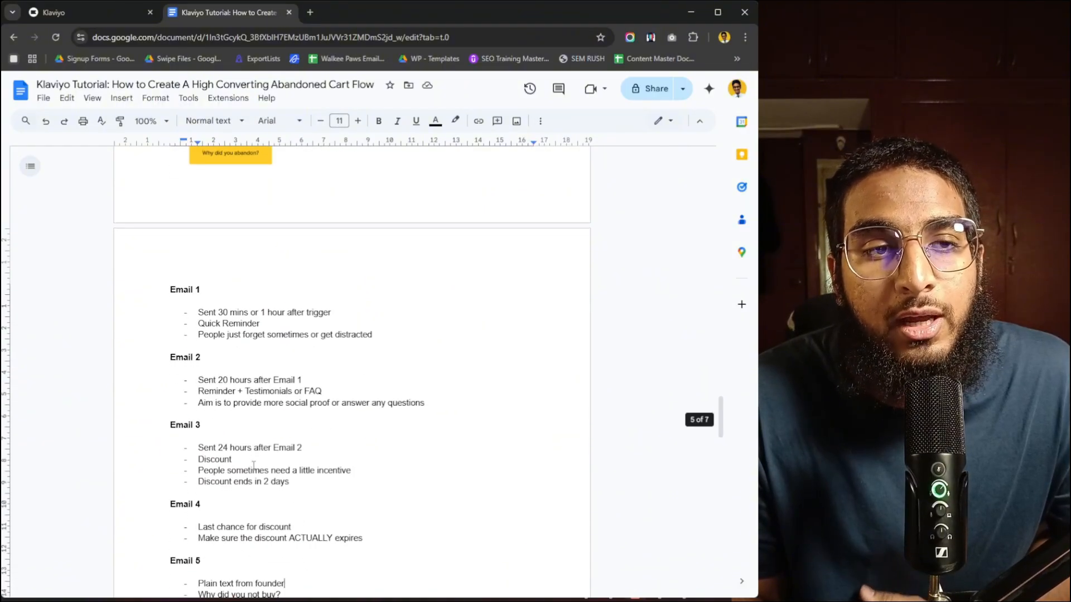
- Read the document's Benchmarks and SMS Integration sections, then switch back to the abandoned cart flow in Klaviyo
scroll(268, 427, down, 8)
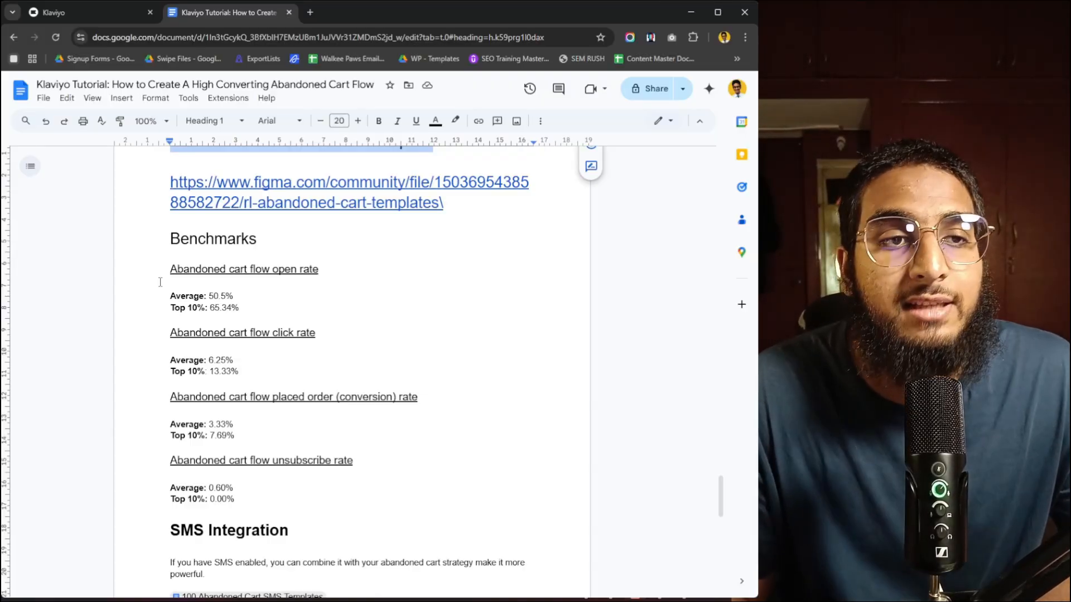
scroll(221, 354, down, 1)
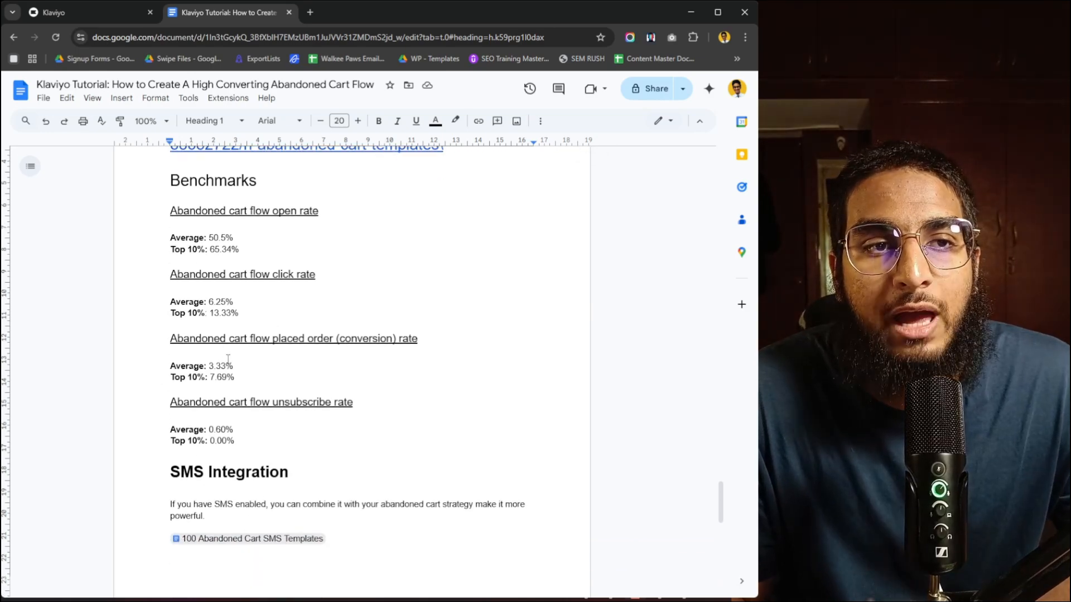
scroll(245, 387, down, 3)
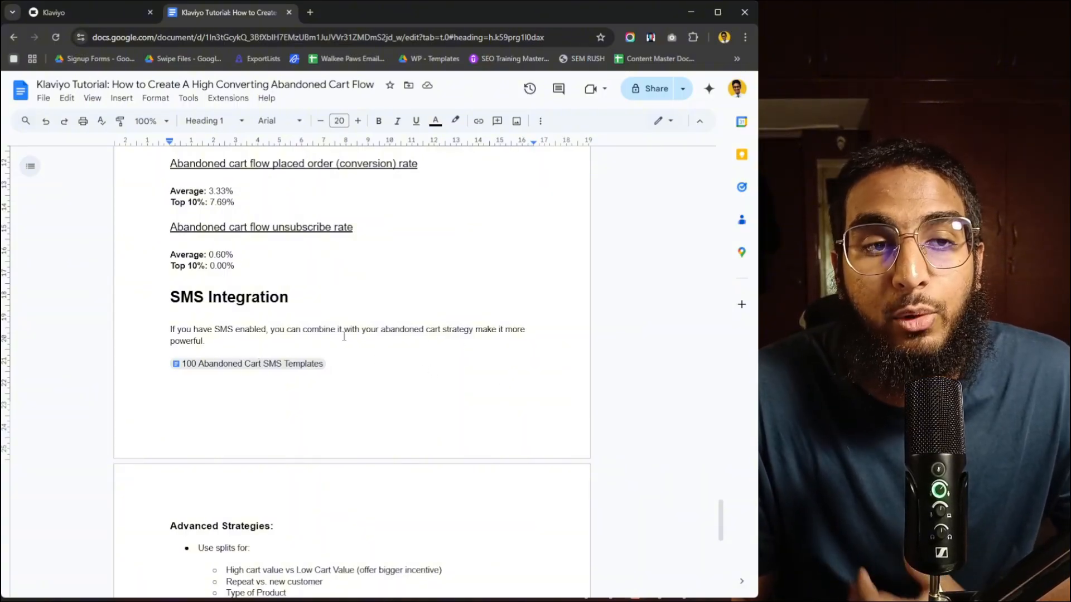
click(95, 12)
scroll(377, 296, up, 1)
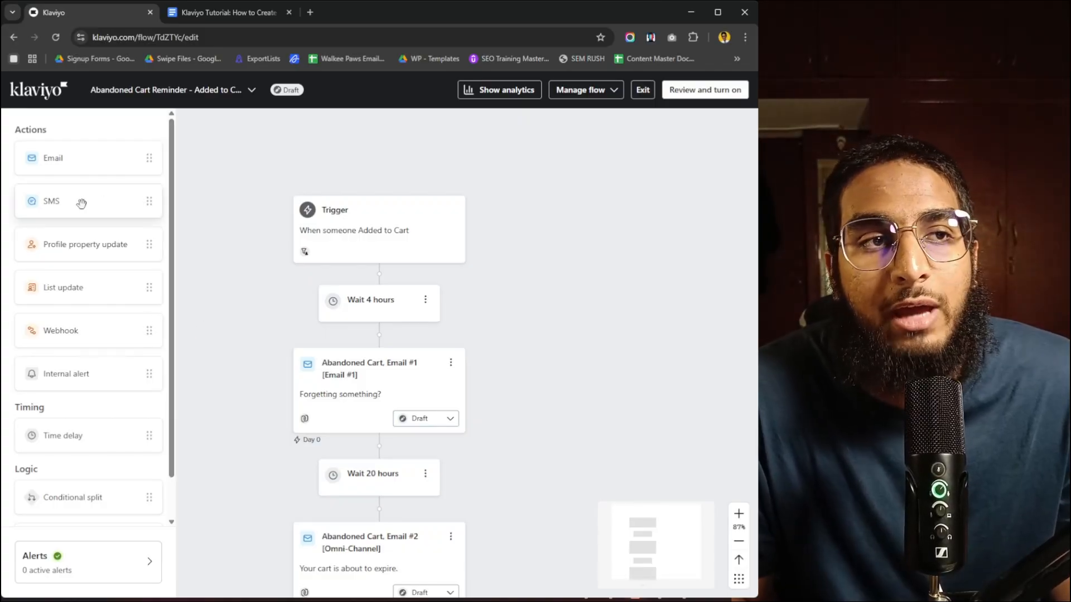
- Add an SMS action between the 4-hour wait and Abandoned Cart Email #1, review its Smart Sending, tracking and quiet-hours settings, and close its details
drag(43, 168, 368, 334)
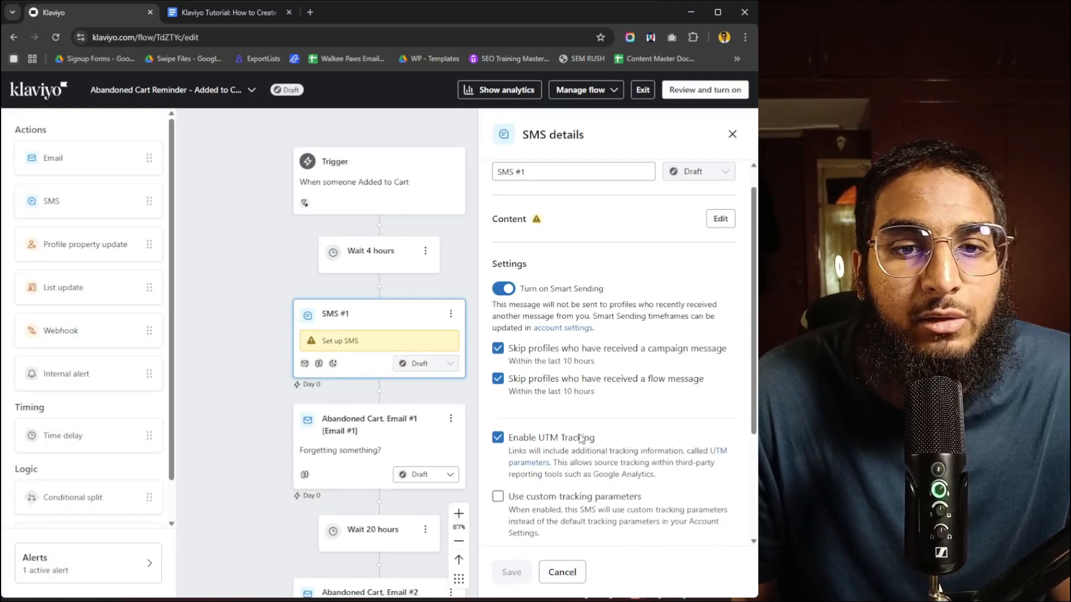
scroll(568, 537, down, 3)
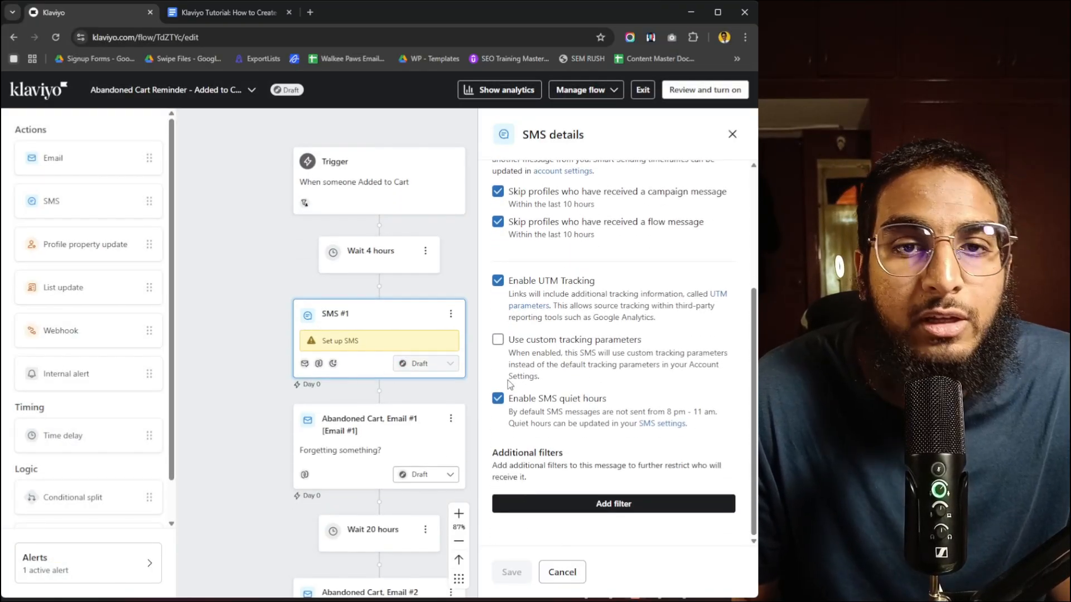
scroll(557, 362, up, 2)
click(731, 137)
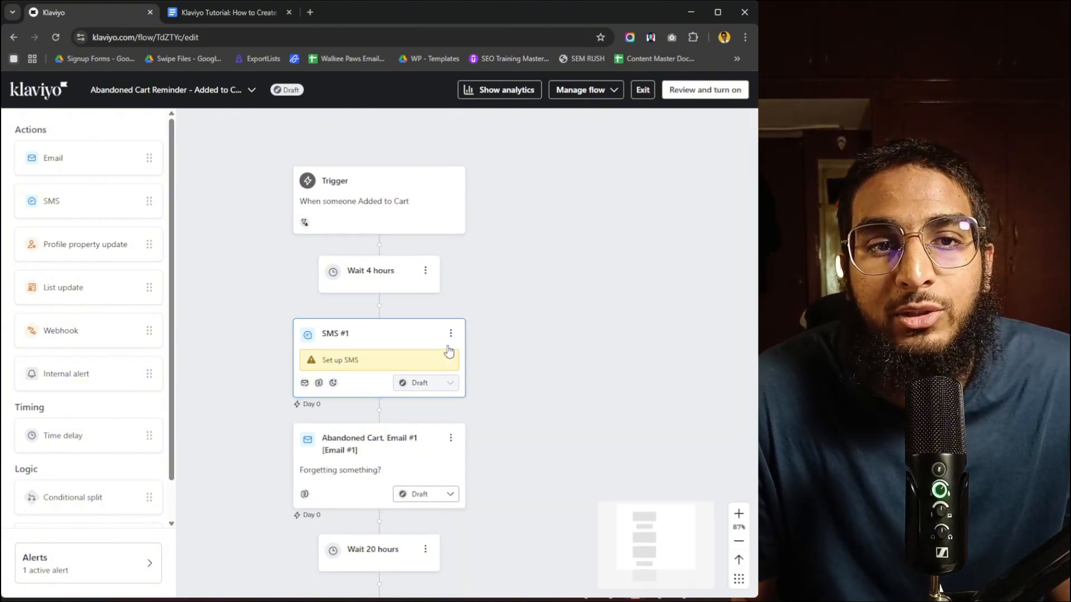
- Open the linked 100 Abandoned Cart SMS Templates document from the tutorial document, skim its message categories, and return to the tutorial document
click(244, 16)
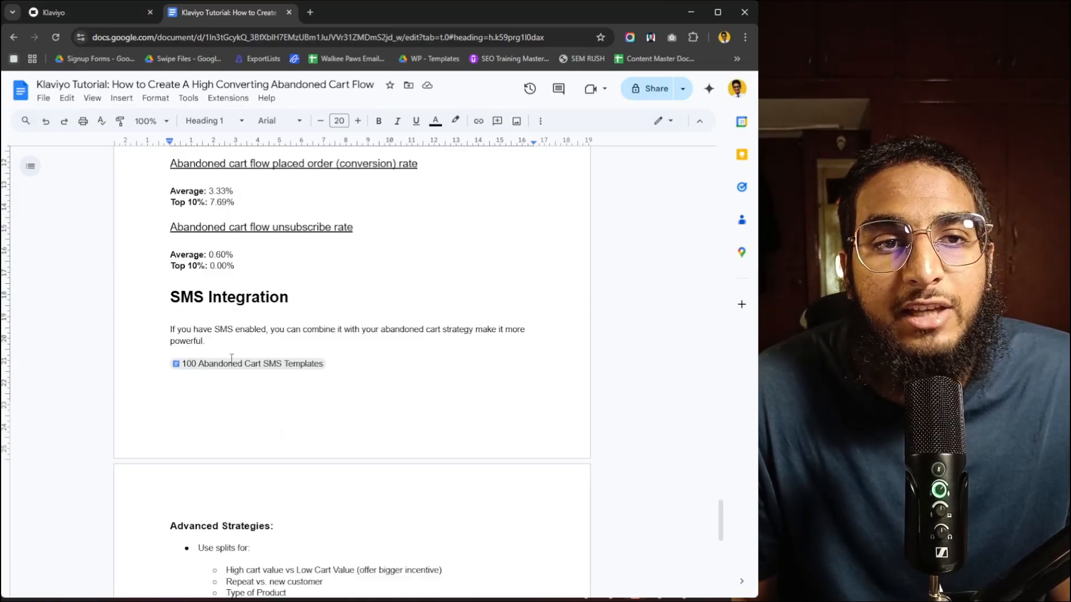
mouse_move(232, 358)
click(265, 383)
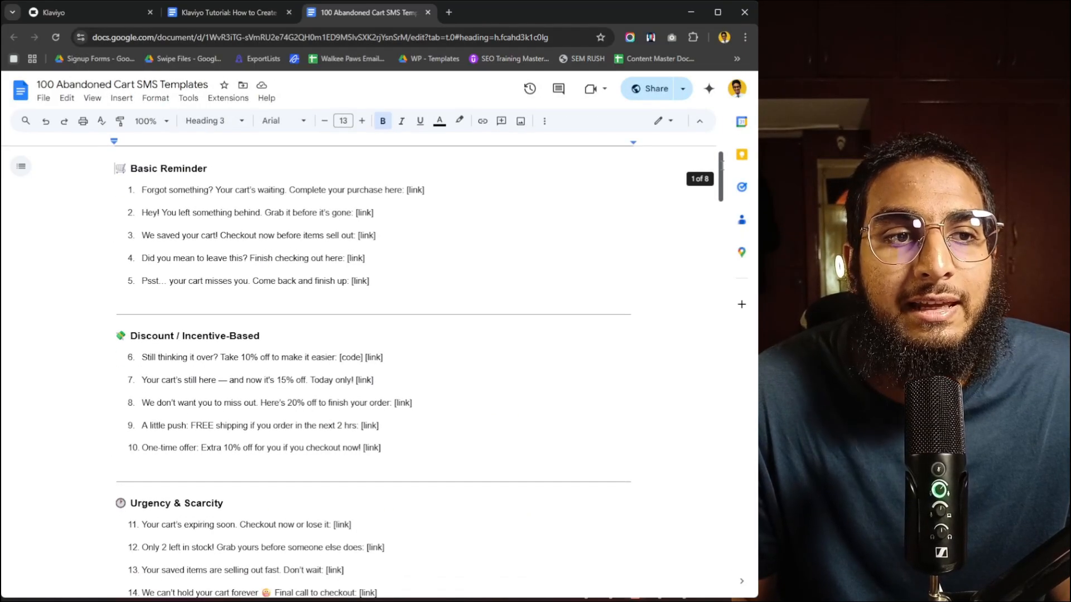
drag(720, 163, 638, 175)
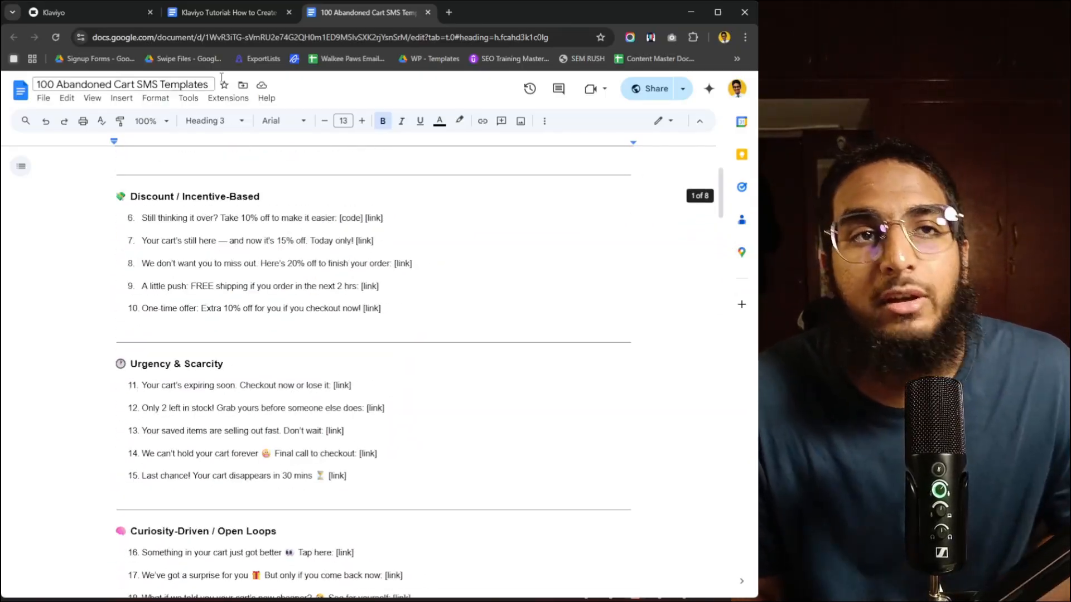
click(192, 13)
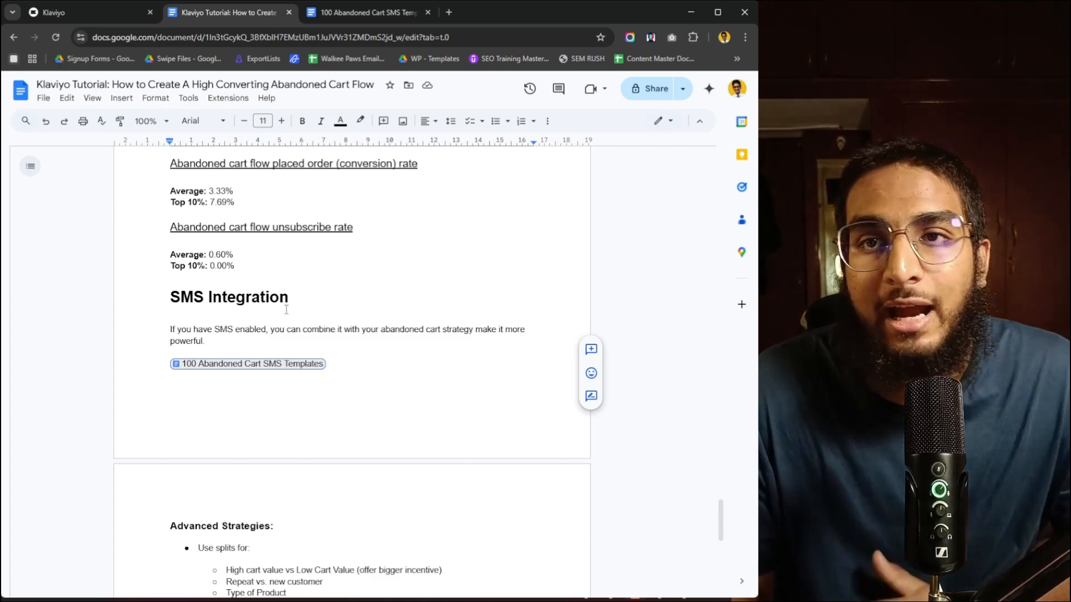
- Read the Advanced Strategies section on flow splits and highlight the "Repeat vs. new customer" item
click(365, 342)
scroll(364, 352, down, 2)
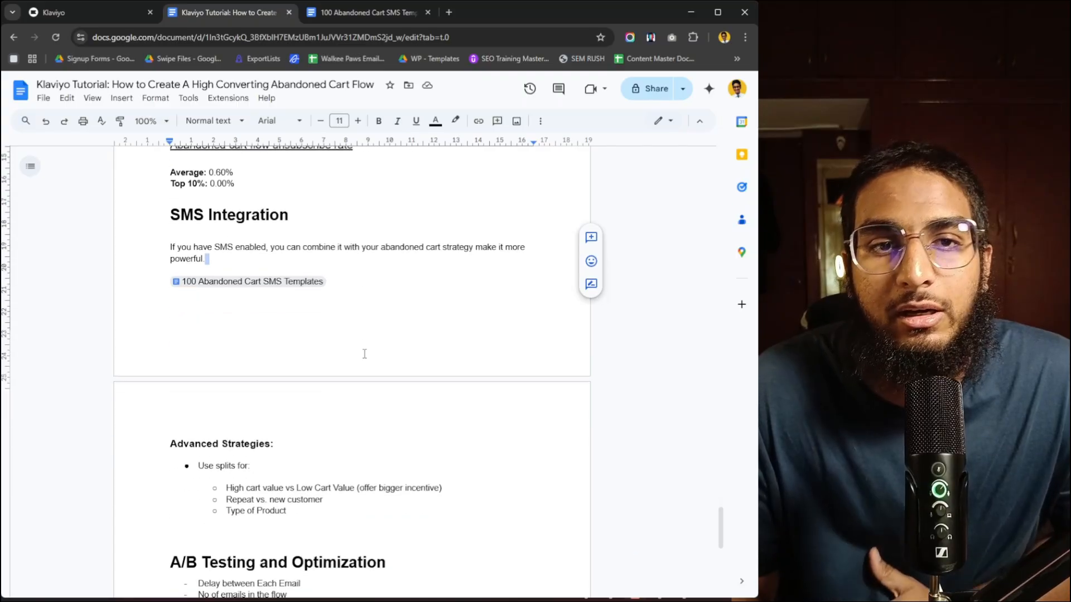
scroll(365, 354, down, 1)
scroll(364, 353, down, 1)
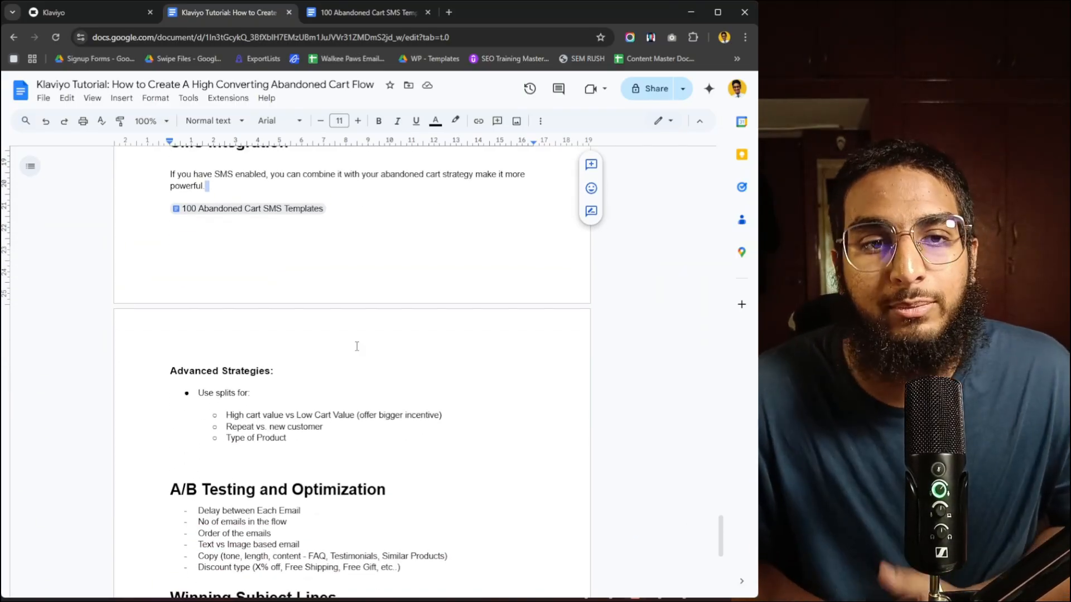
scroll(354, 346, down, 2)
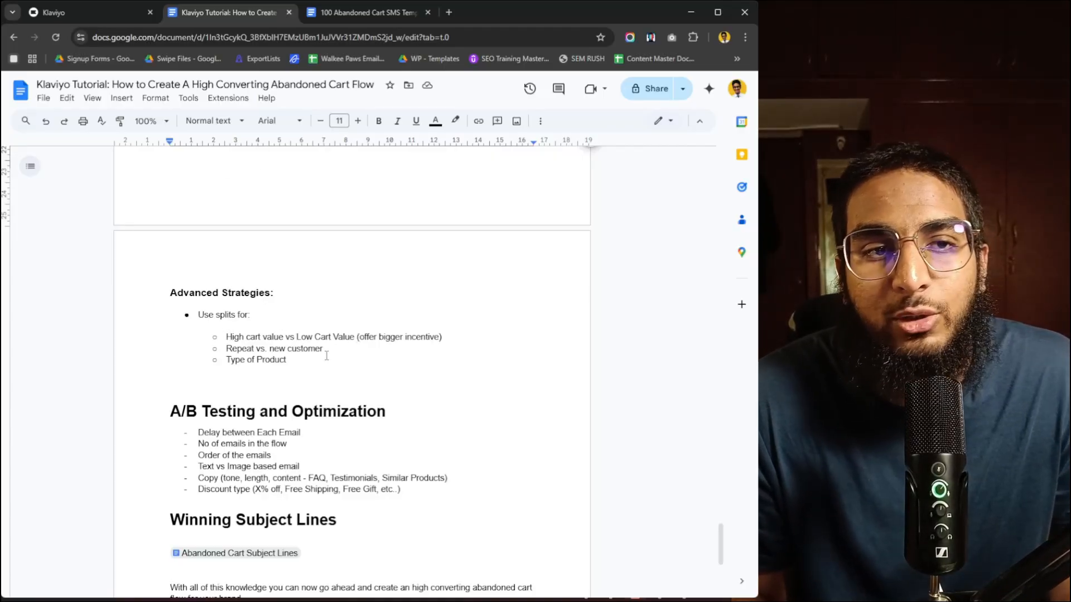
mouse_move(327, 358)
mouse_down()
mouse_move(229, 350)
mouse_move(329, 353)
mouse_up()
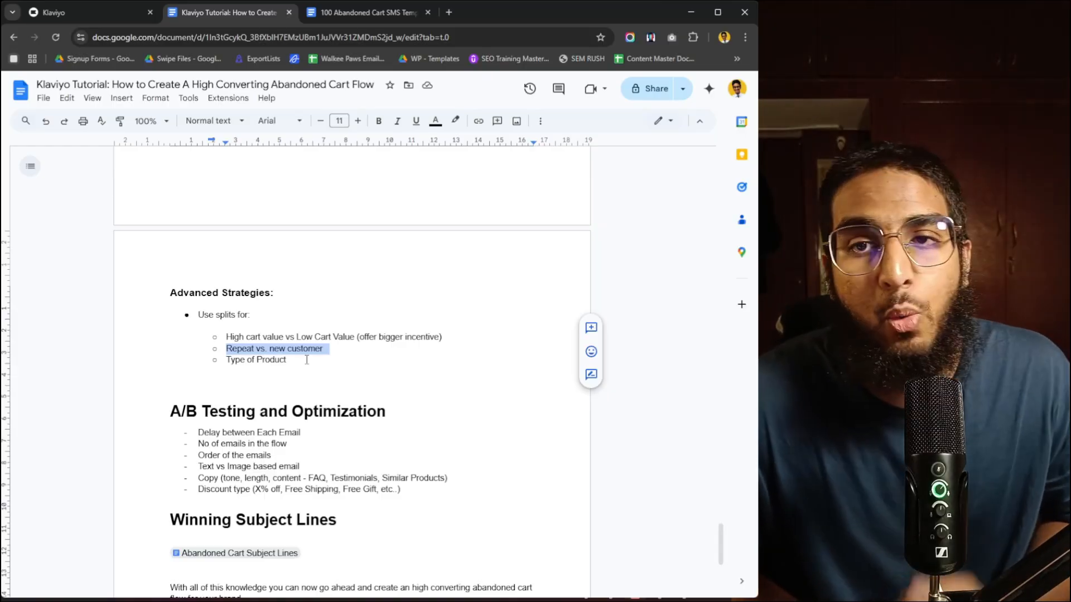
click(410, 402)
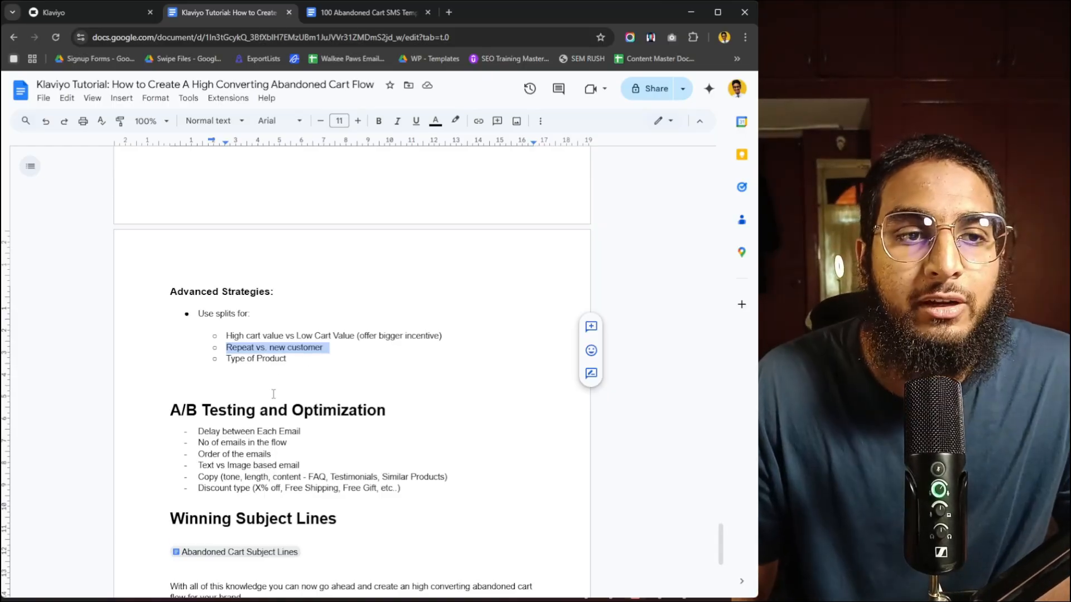
- Review the A/B Testing and Optimization list in the tutorial document against the Benchmarks section
scroll(410, 402, down, 2)
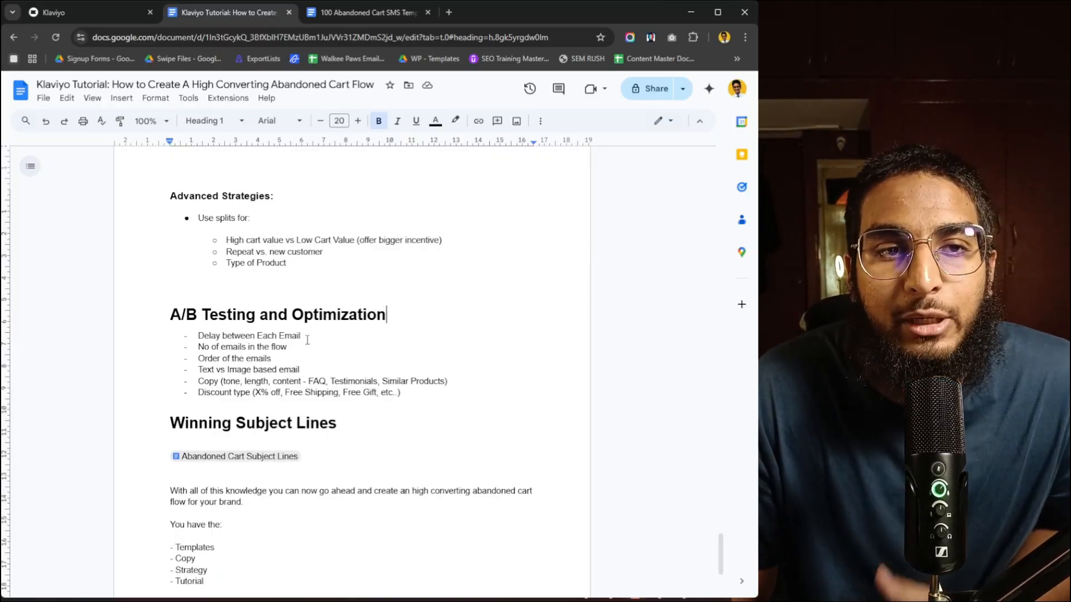
scroll(352, 359, up, 1)
scroll(352, 359, up, 10)
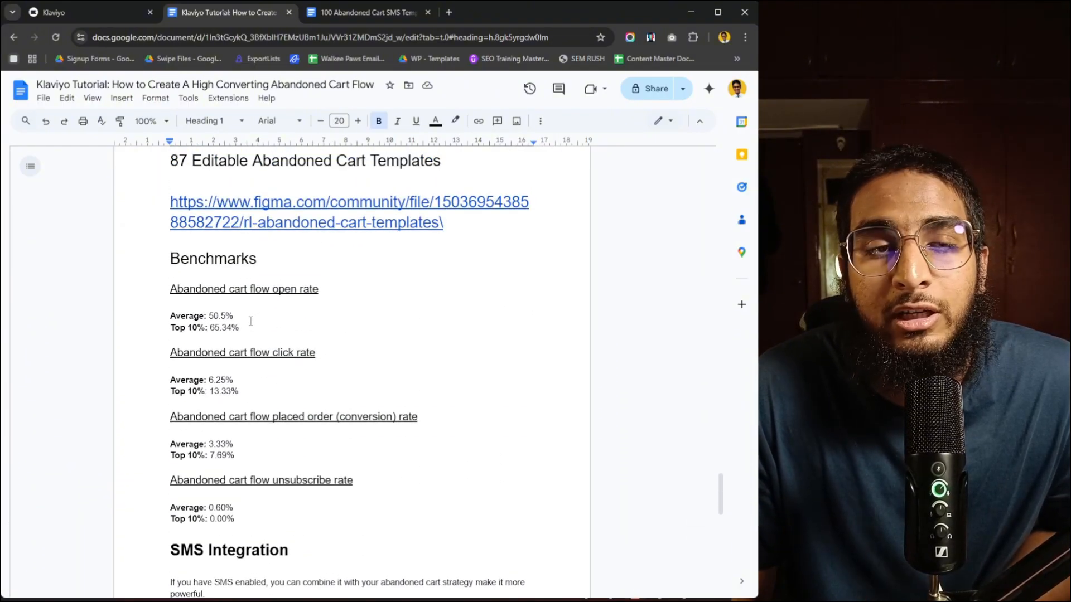
scroll(251, 321, down, 6)
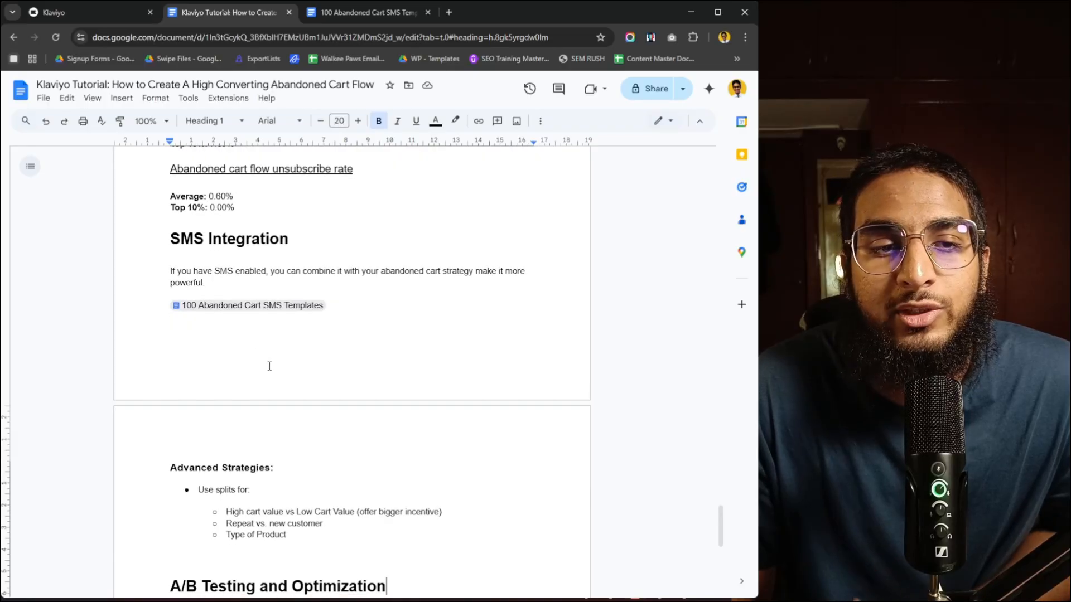
scroll(270, 366, down, 2)
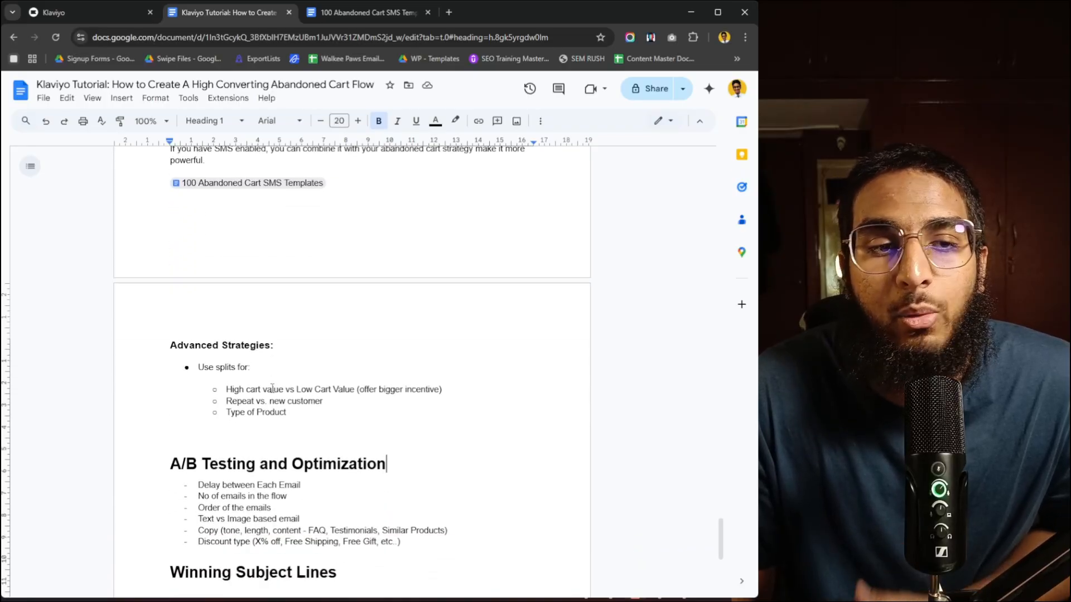
scroll(272, 389, down, 4)
scroll(278, 377, up, 1)
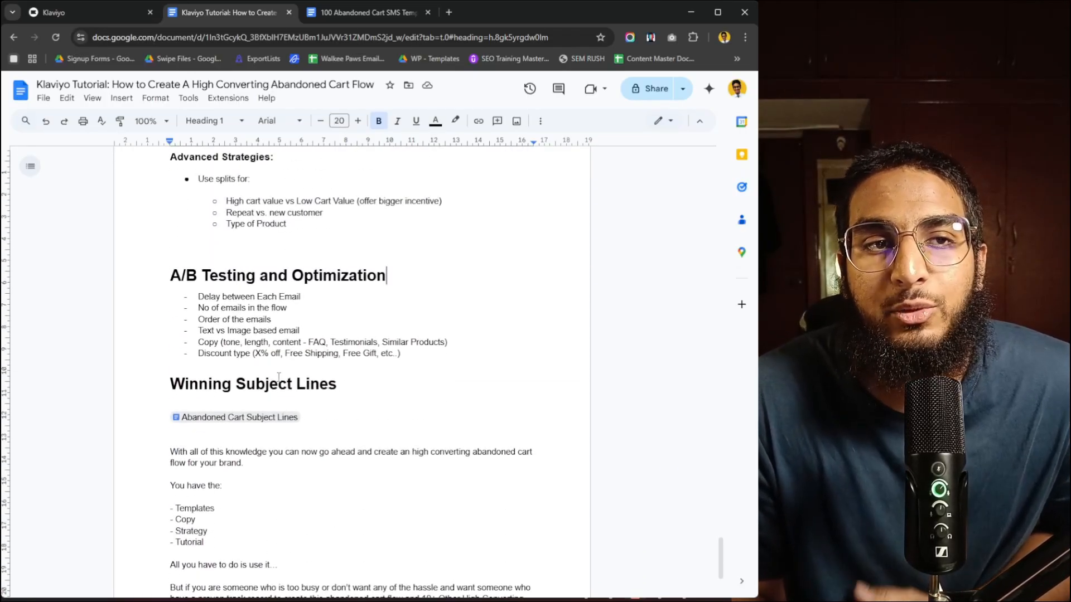
scroll(278, 377, up, 1)
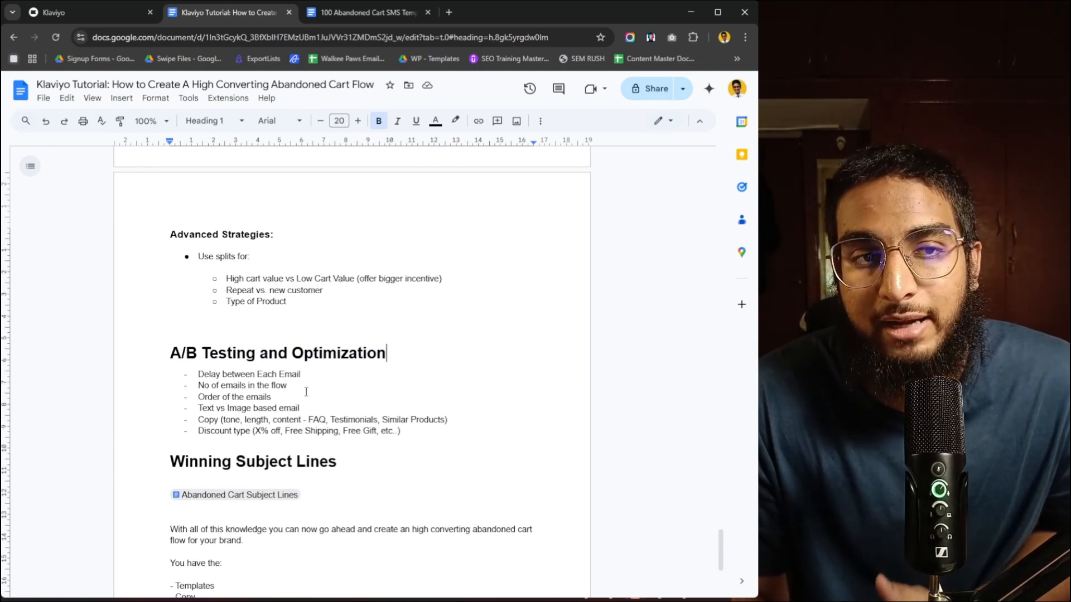
scroll(305, 394, up, 1)
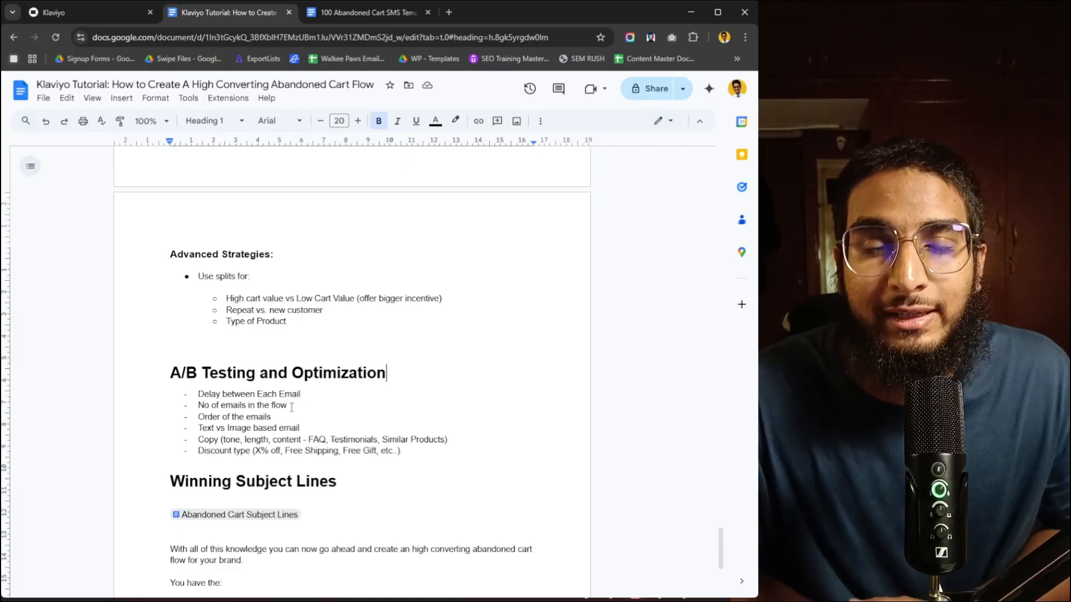
scroll(291, 408, up, 5)
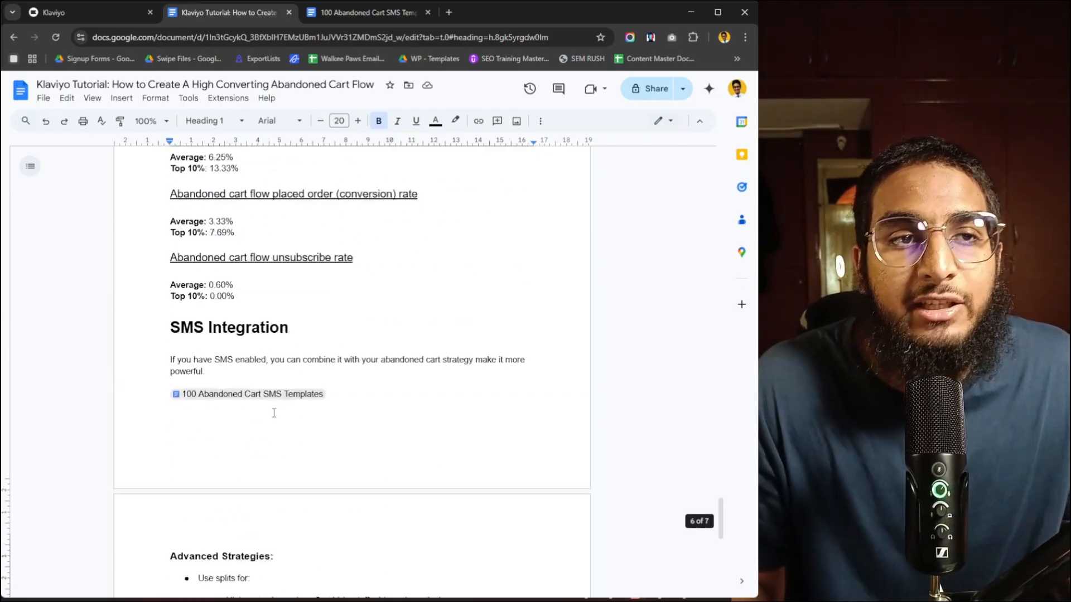
scroll(274, 413, up, 3)
scroll(262, 390, down, 8)
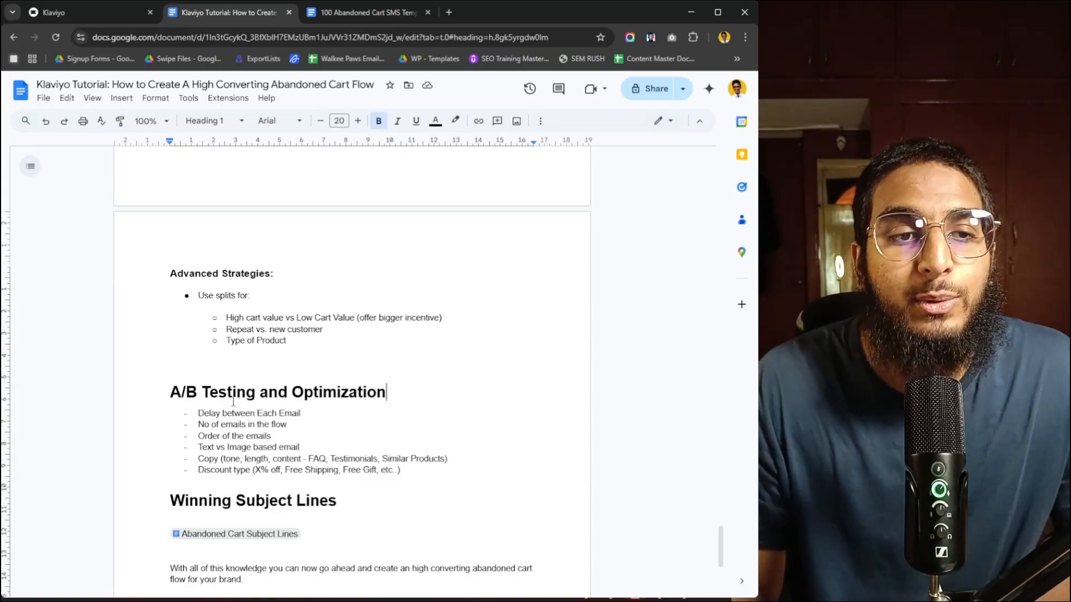
scroll(246, 446, down, 1)
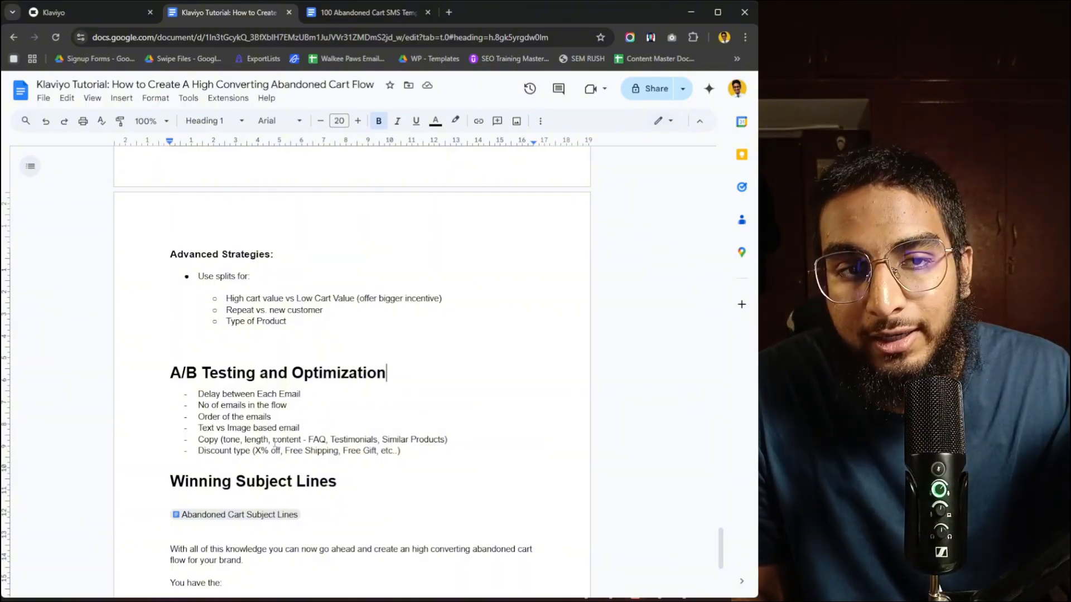
scroll(321, 444, down, 1)
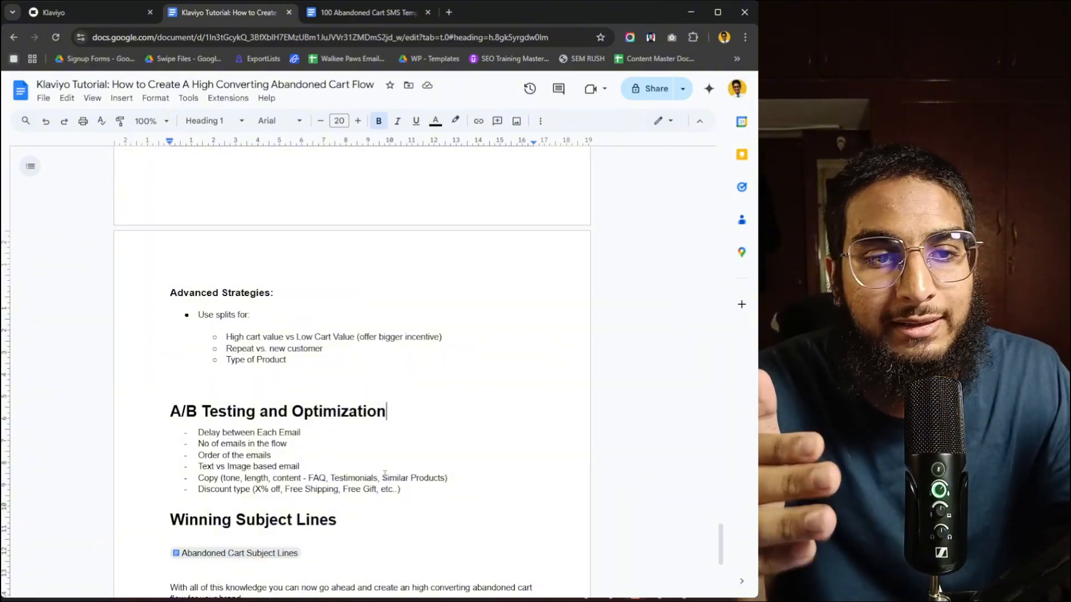
scroll(202, 307, down, 3)
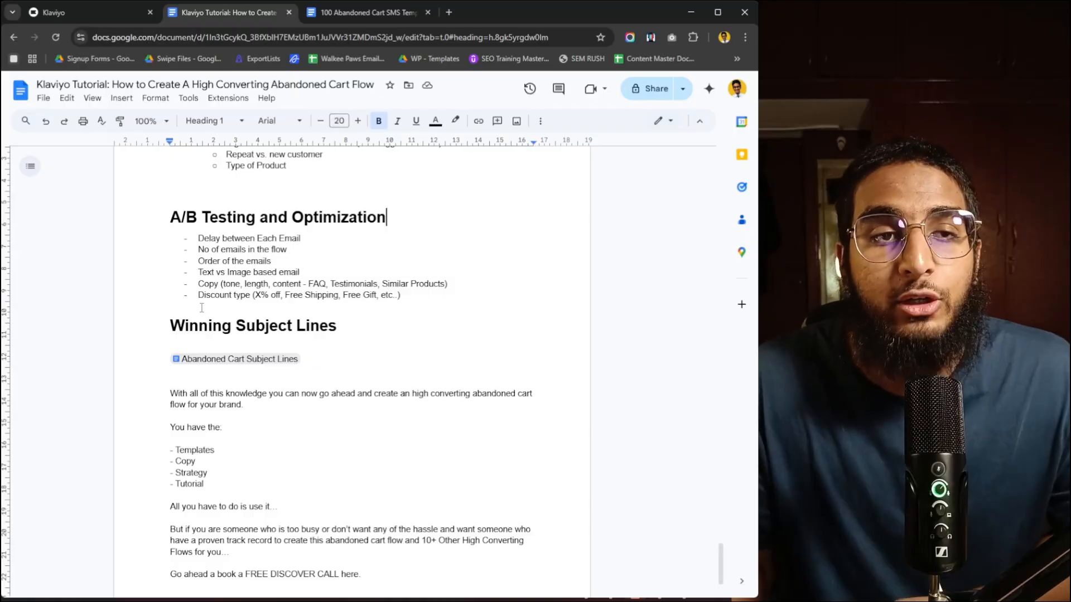
- Highlight the "X% off" and "Free Shipping" discount types in the A/B testing list, then clear the selection
drag(255, 294, 281, 295)
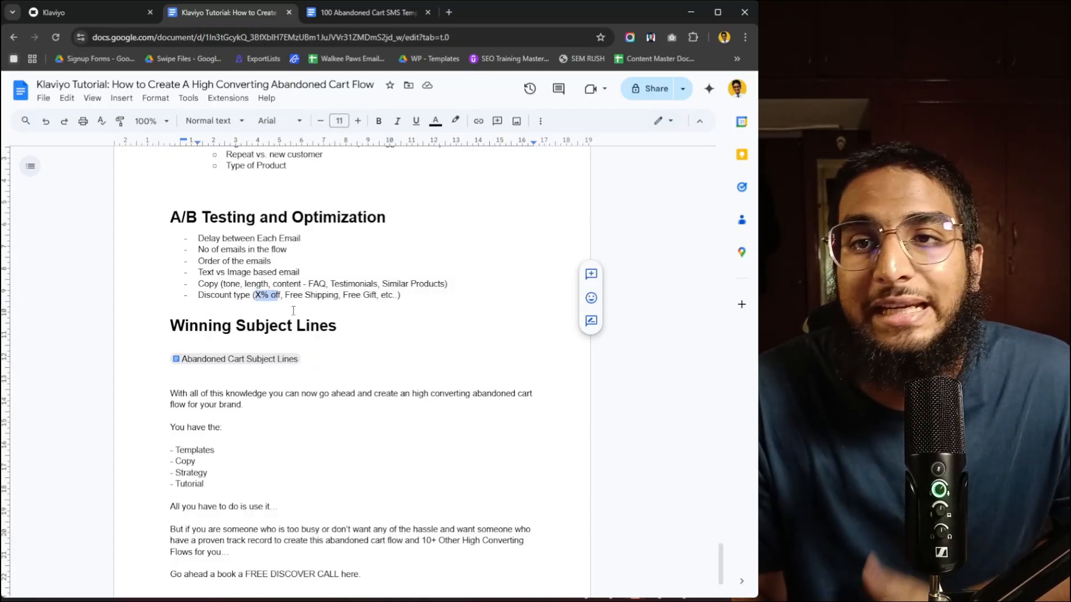
click(280, 295)
drag(285, 295, 336, 295)
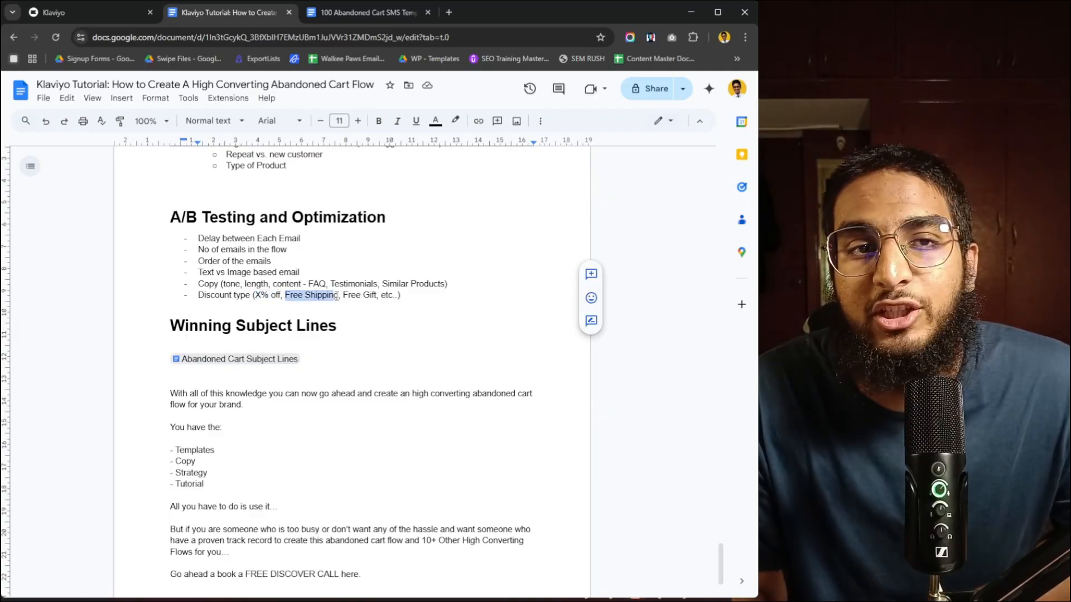
click(363, 315)
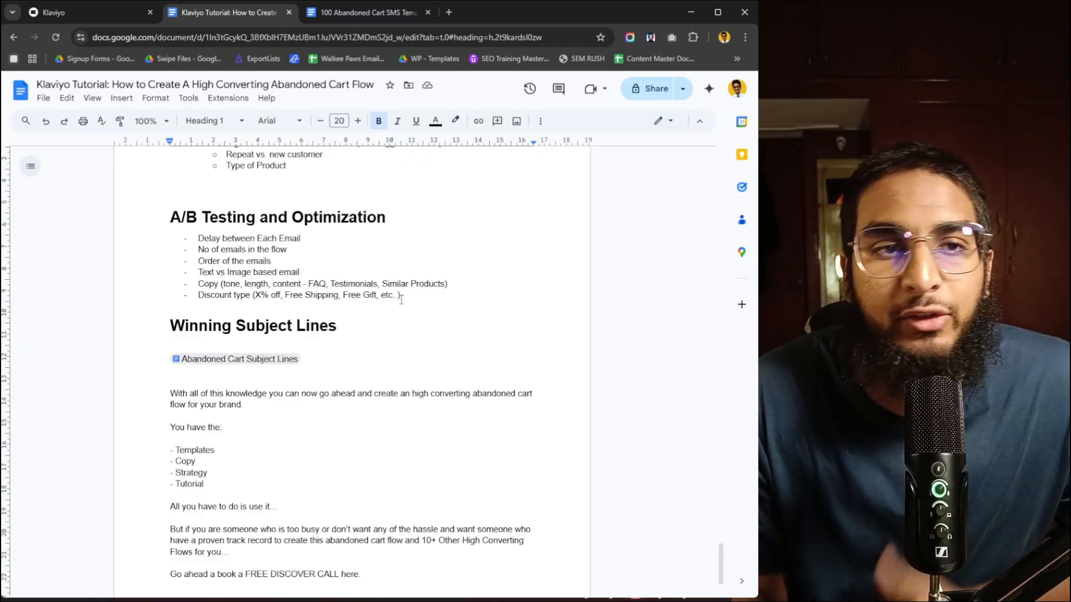
scroll(402, 301, down, 1)
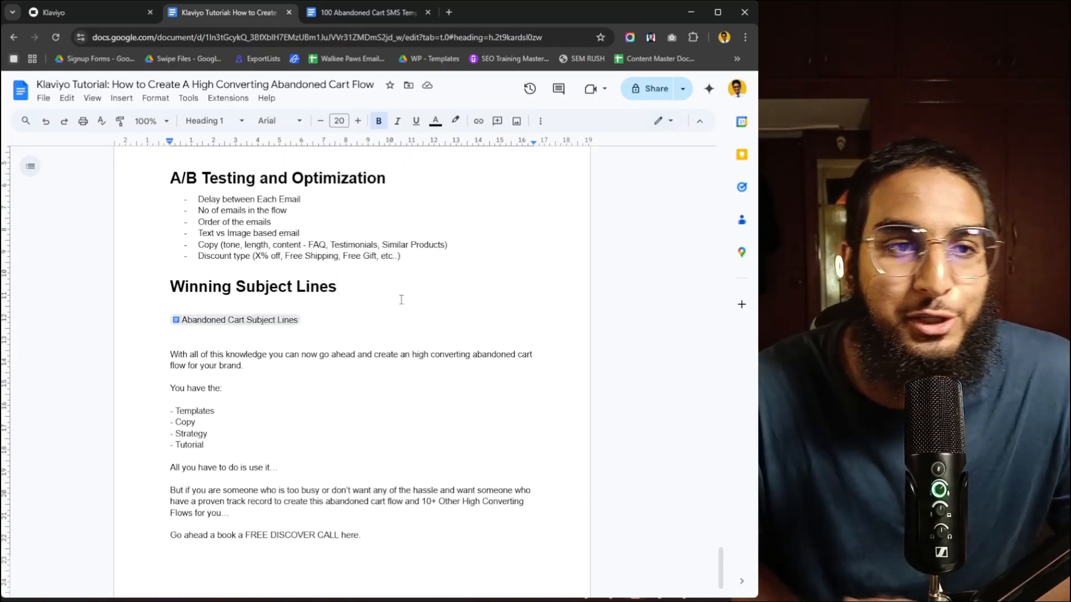
- Open the linked Winning Abandoned Cart Subject Lines document and skim its categories from classic reminders to funny and playful lines
click(245, 321)
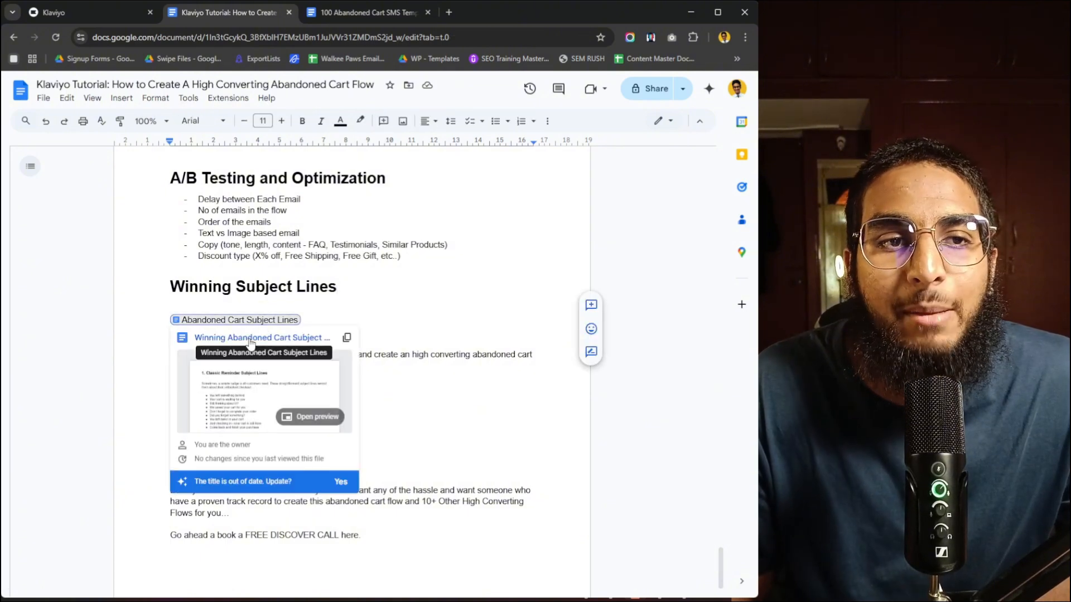
click(259, 342)
scroll(335, 246, down, 7)
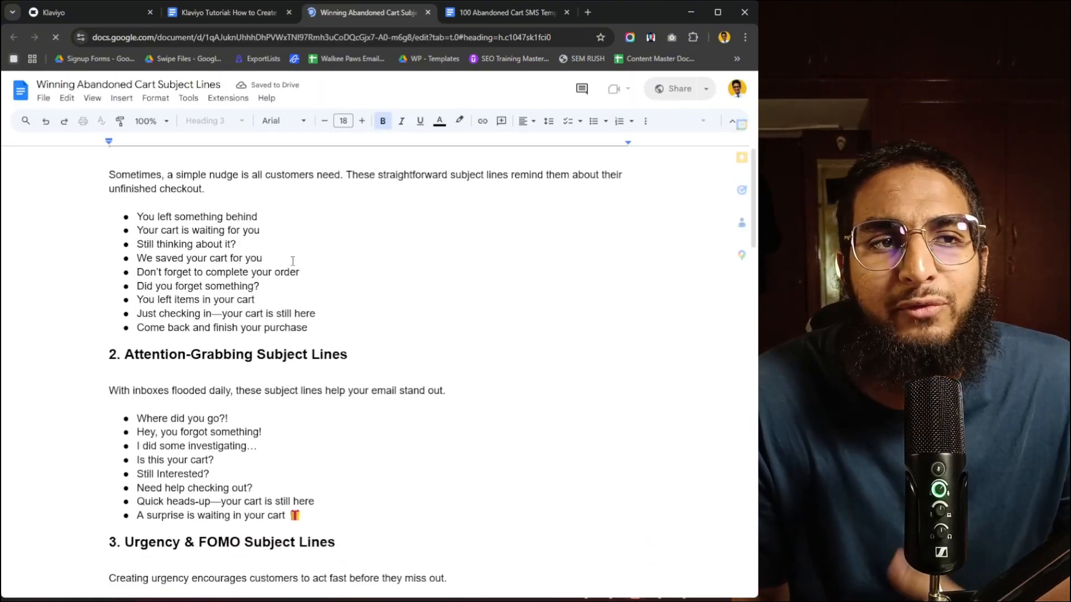
scroll(268, 275, down, 4)
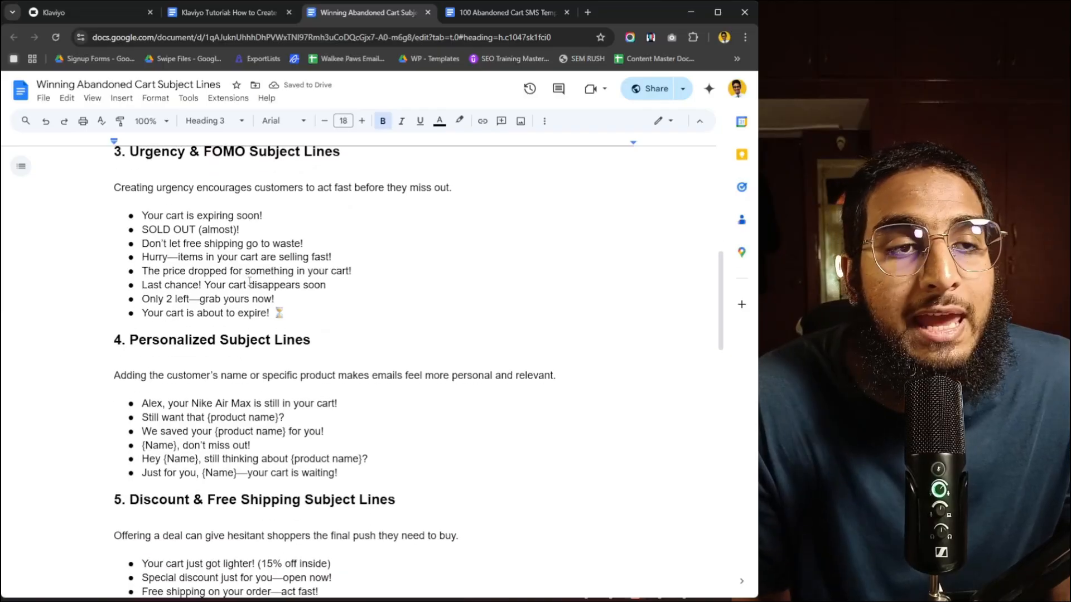
scroll(251, 281, down, 2)
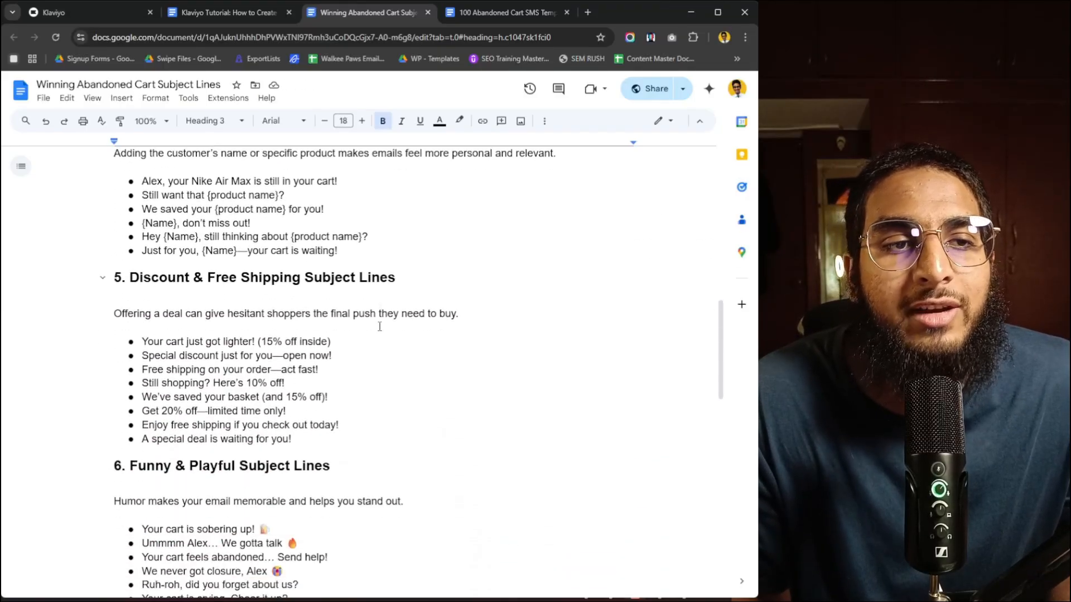
scroll(338, 290, down, 1)
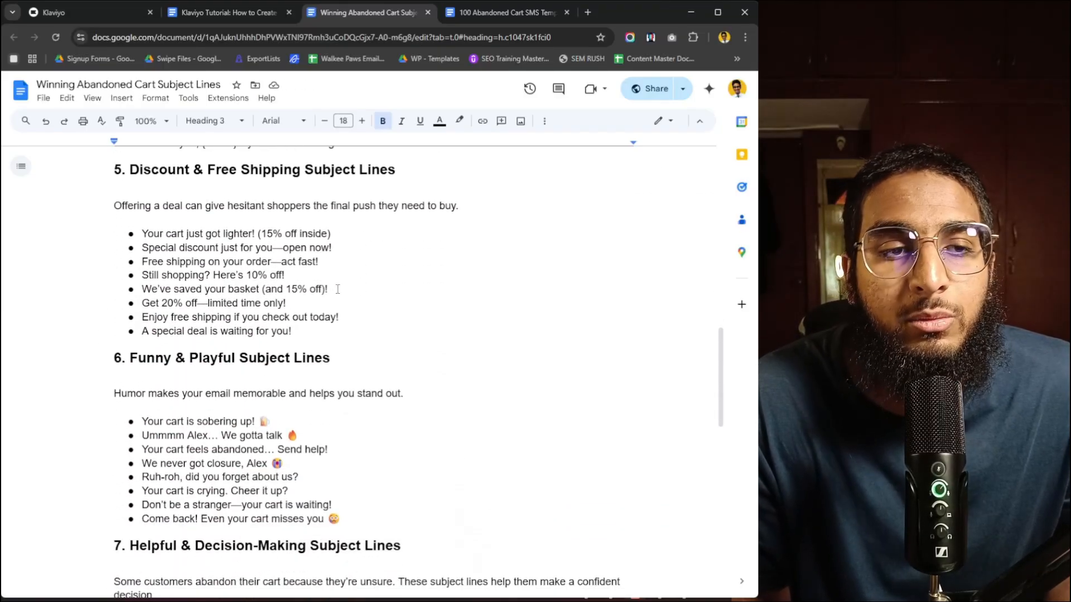
- Return to the tutorial document, read its closing section, and highlight the word "here" in the free discovery call line
click(95, 14)
click(212, 13)
scroll(292, 323, down, 1)
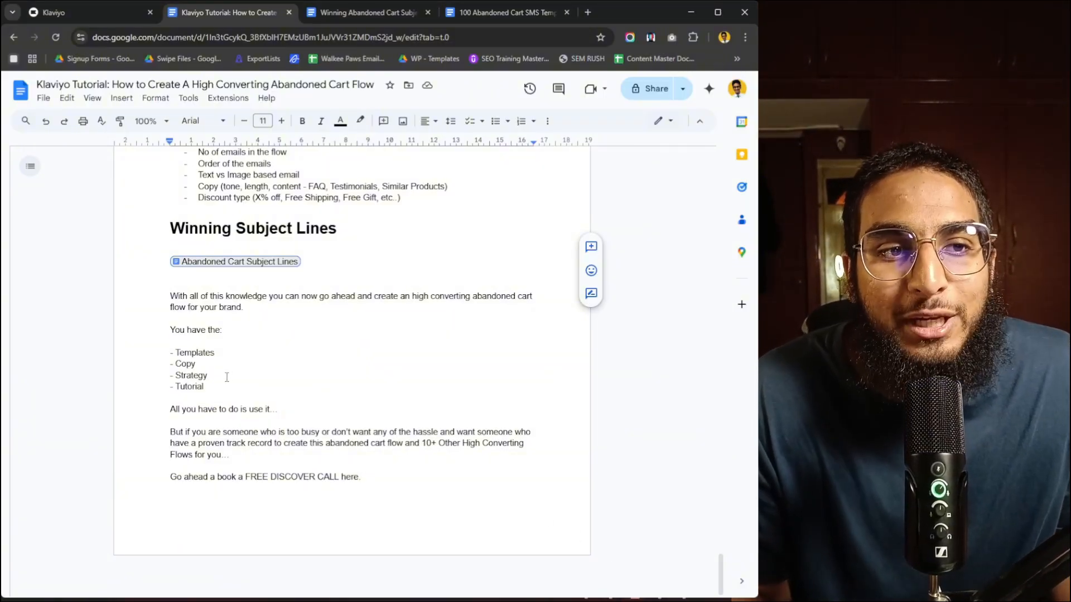
scroll(310, 357, up, 2)
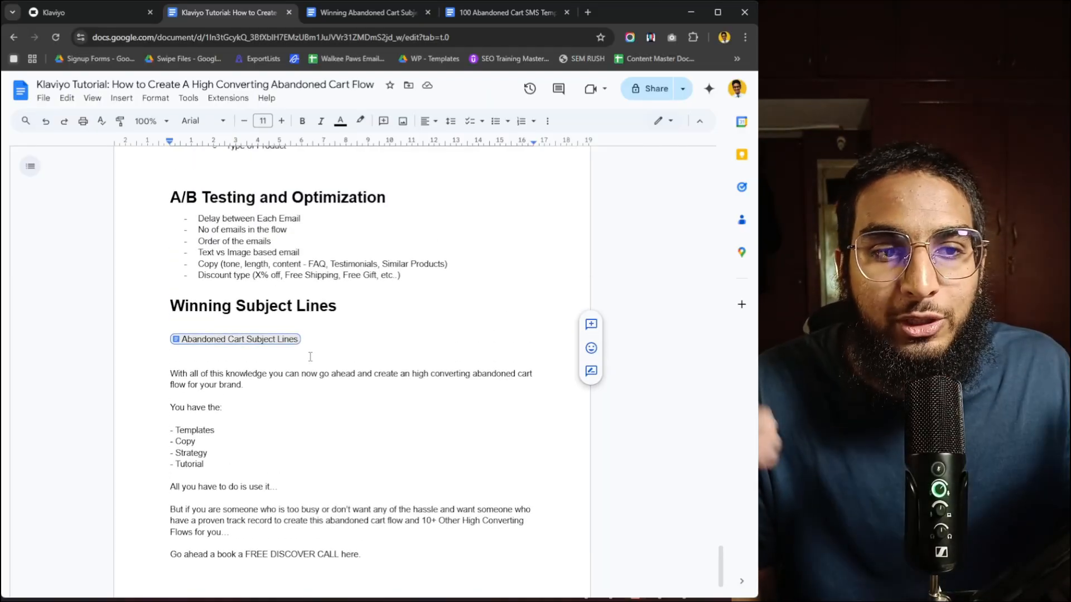
scroll(296, 401, down, 1)
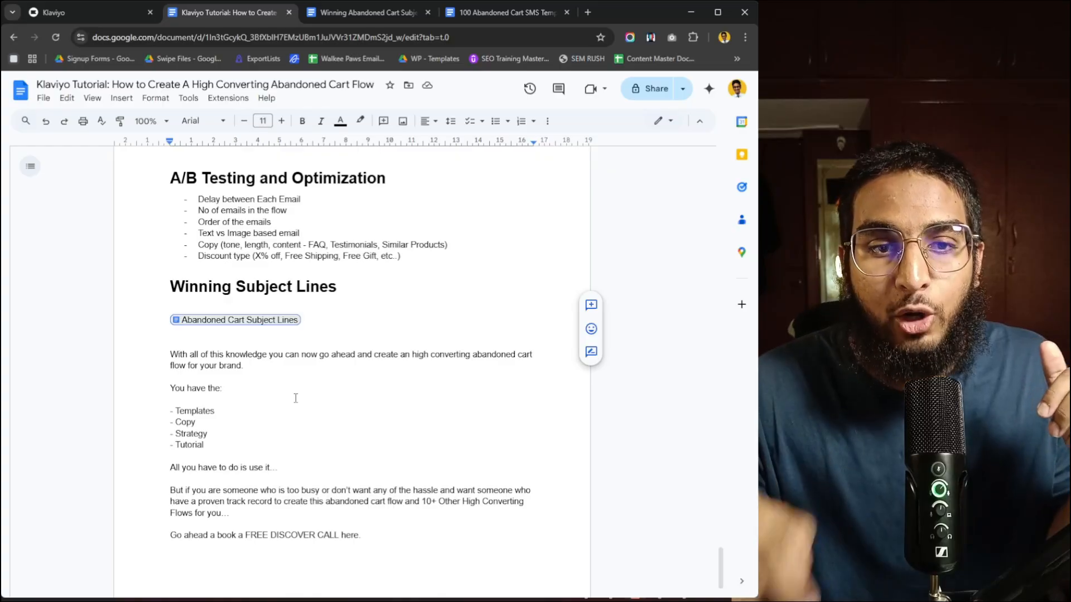
drag(361, 536, 343, 536)
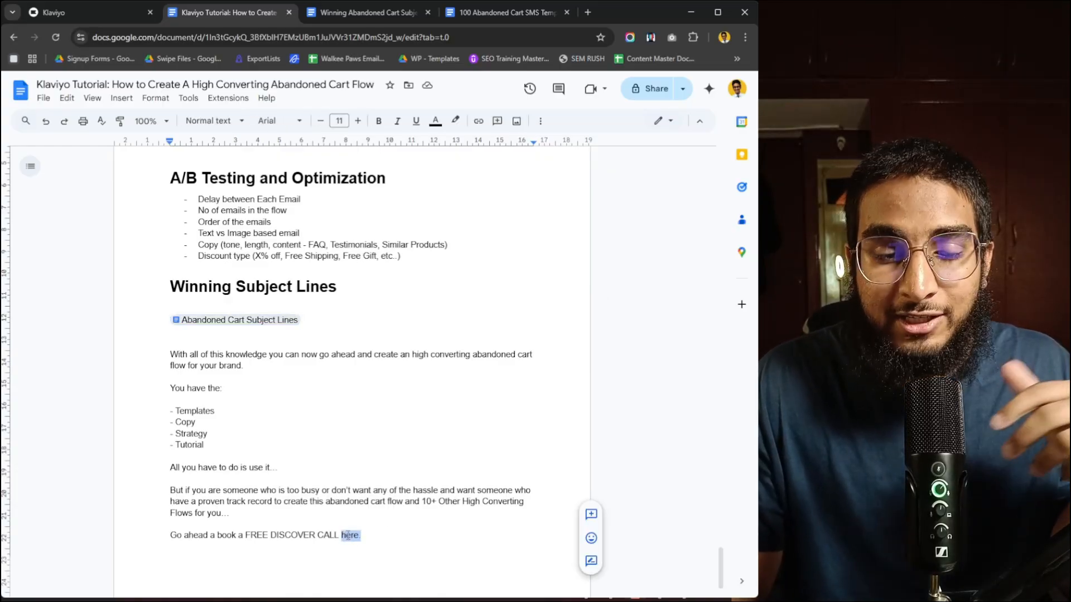